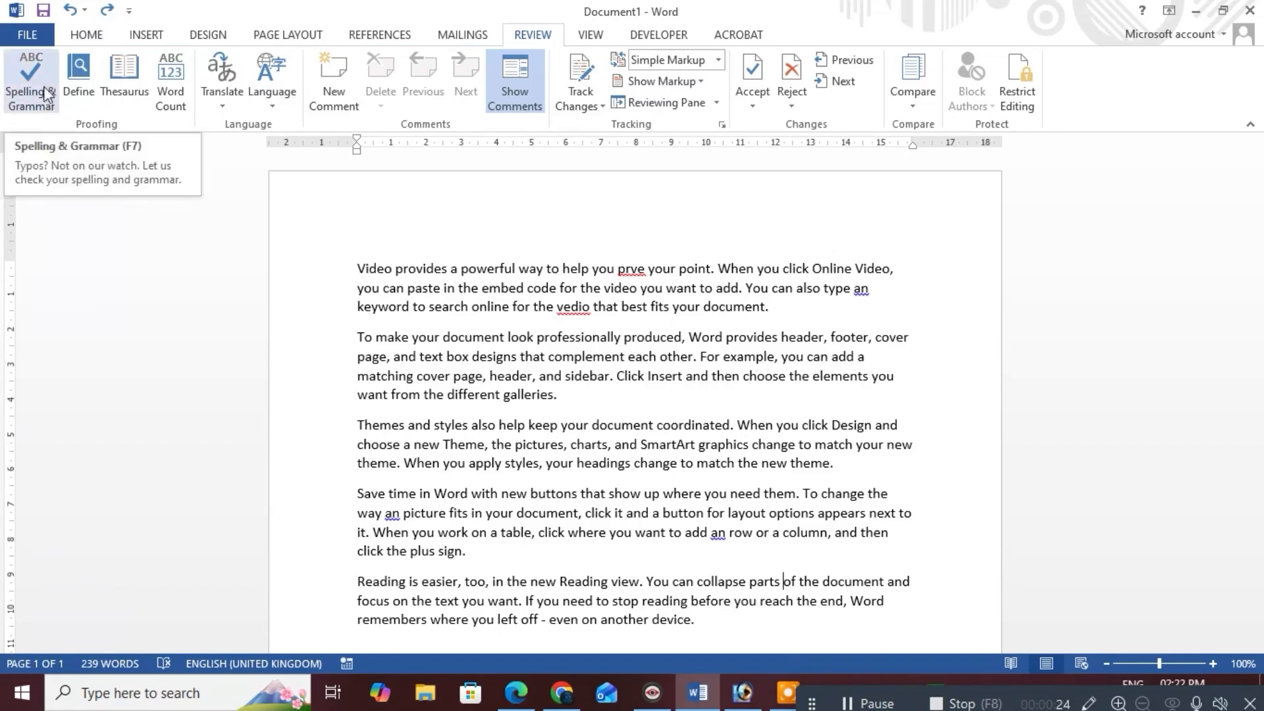
Run the spelling and grammar check and change 'prve' to 'prove'
left_click(397, 235)
scroll(404, 298, "down", 2)
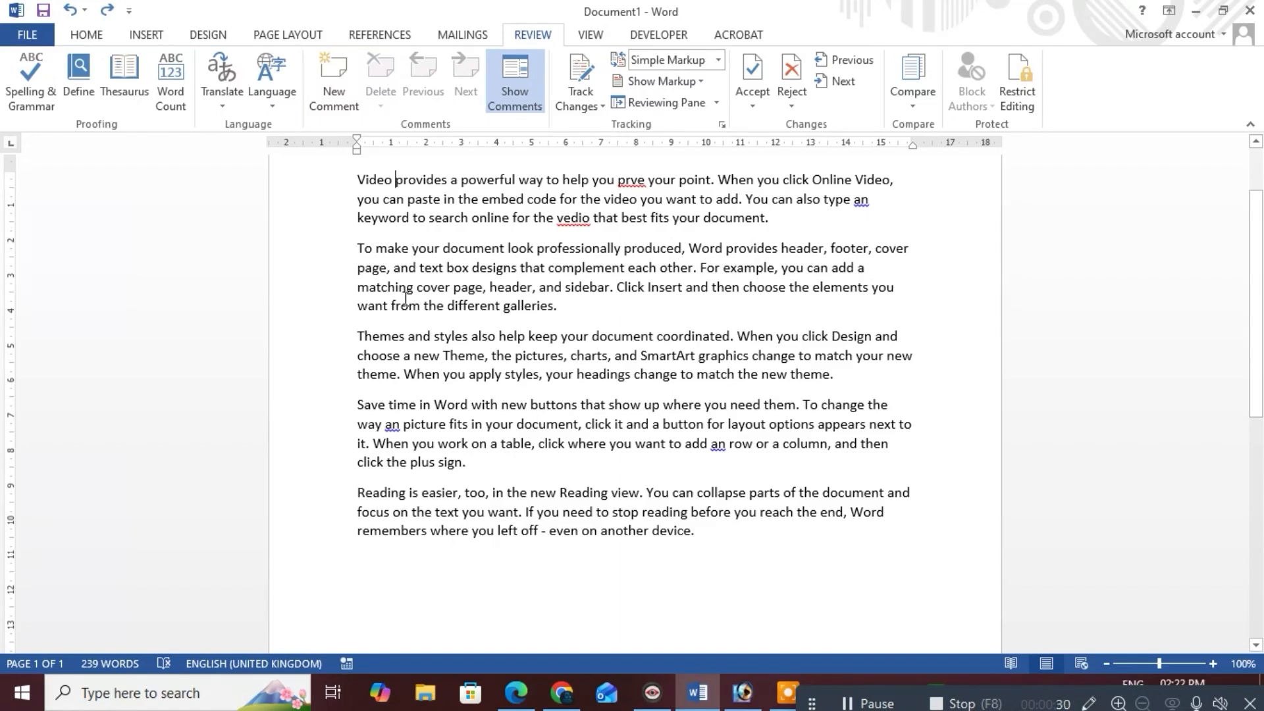
scroll(462, 358, "up", 2)
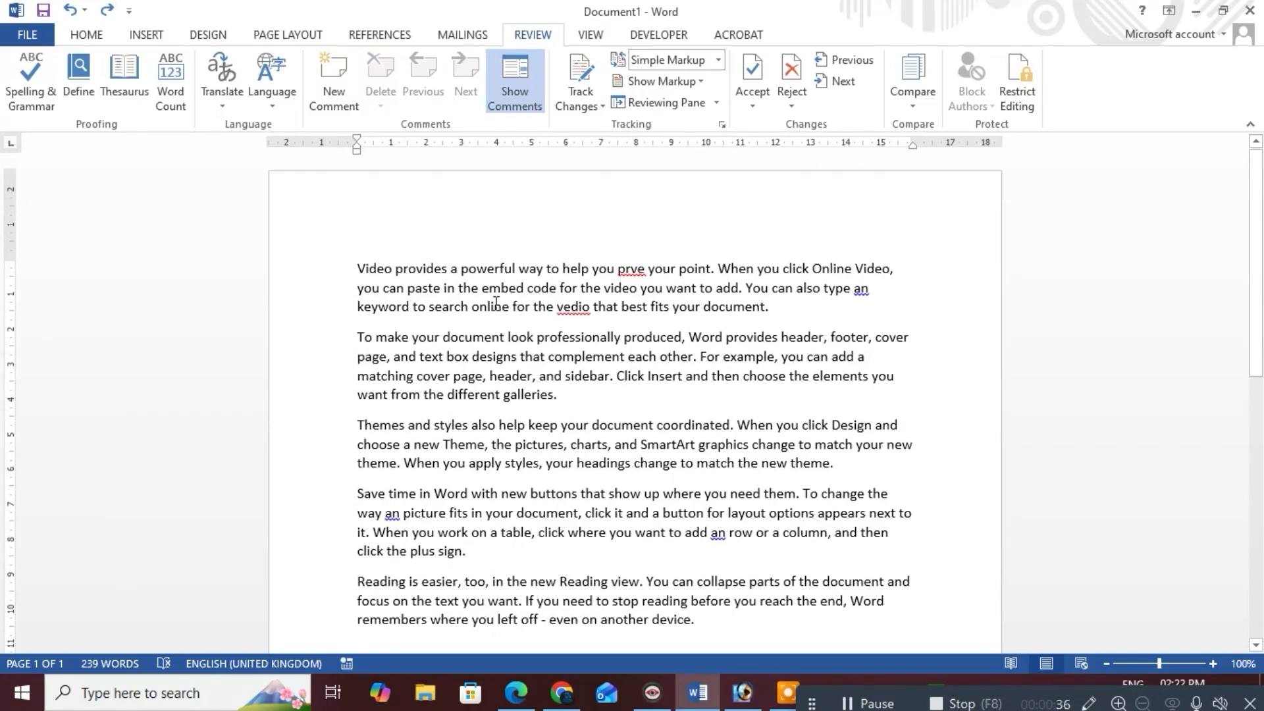
scroll(561, 358, "down", 6)
scroll(562, 358, "up", 6)
scroll(500, 395, "down", 1)
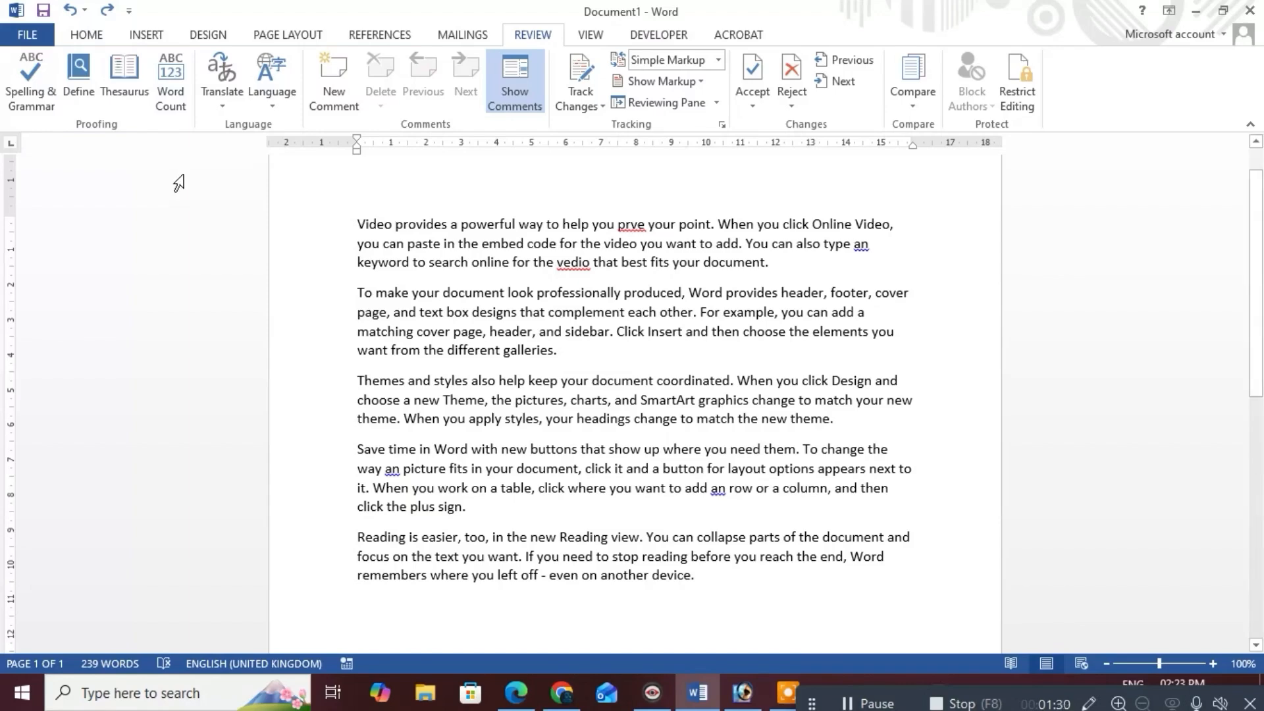
left_click(38, 99)
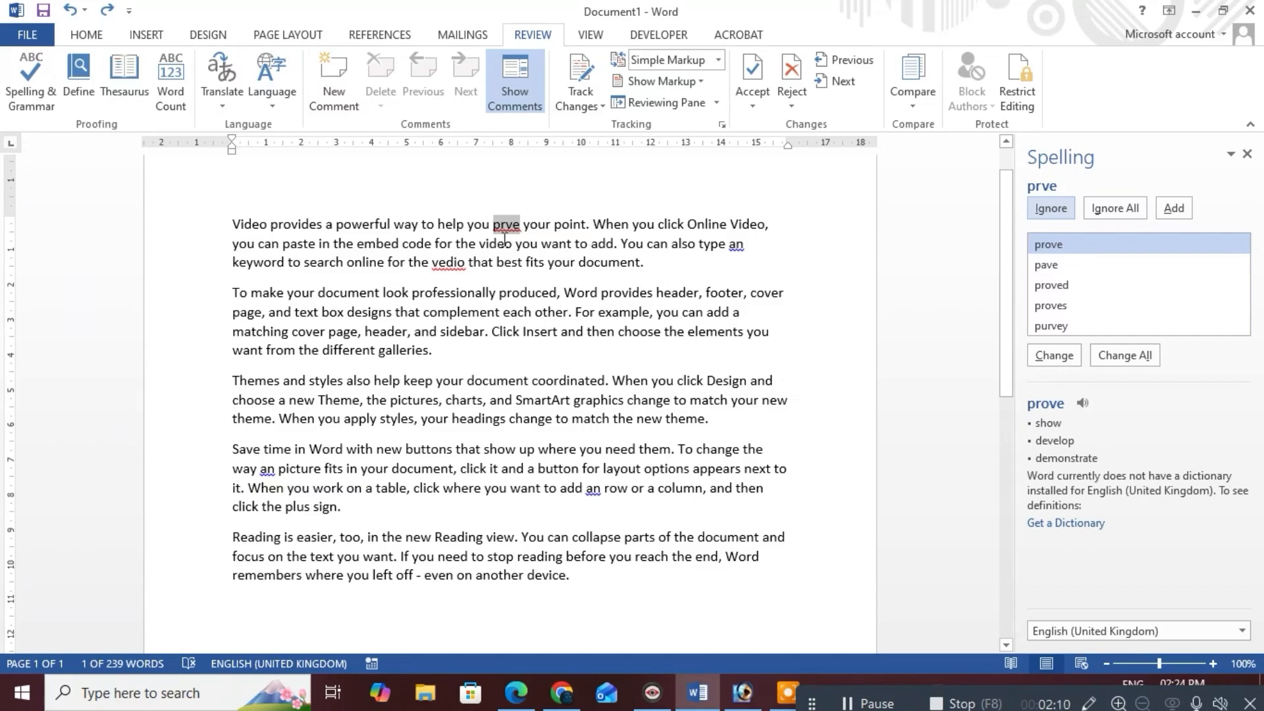
left_click(1073, 245)
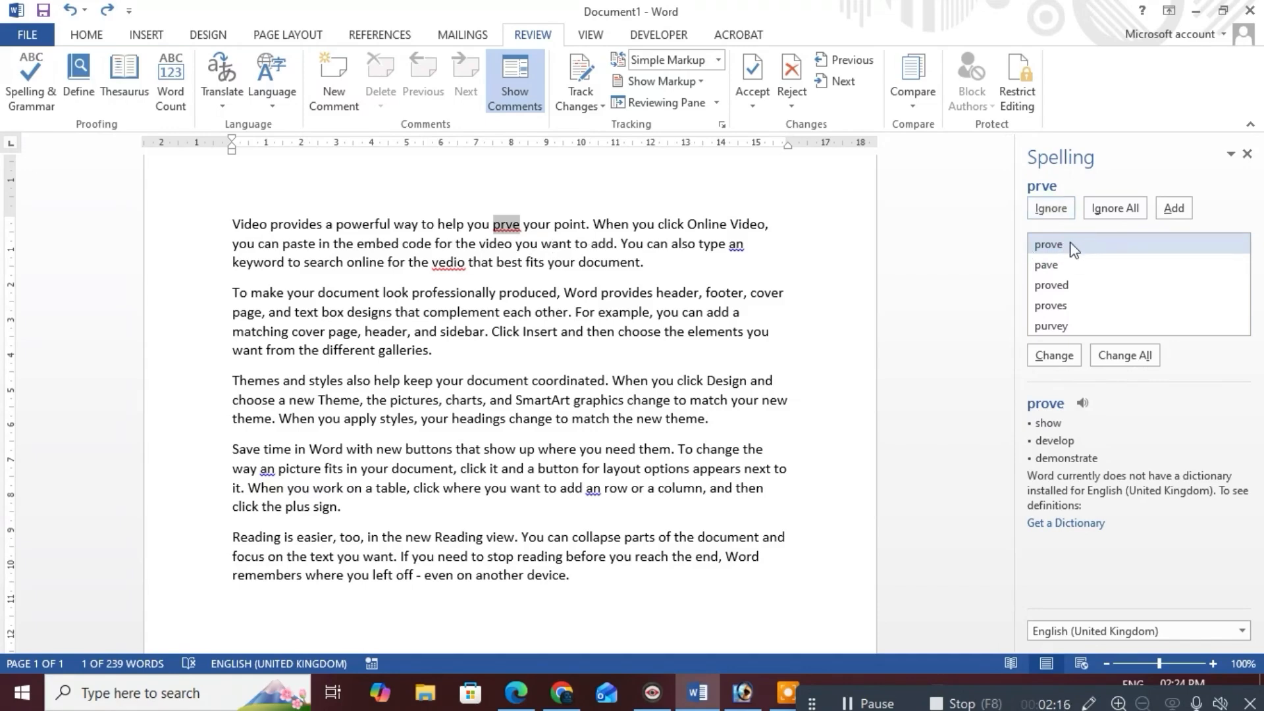
left_click(1054, 359)
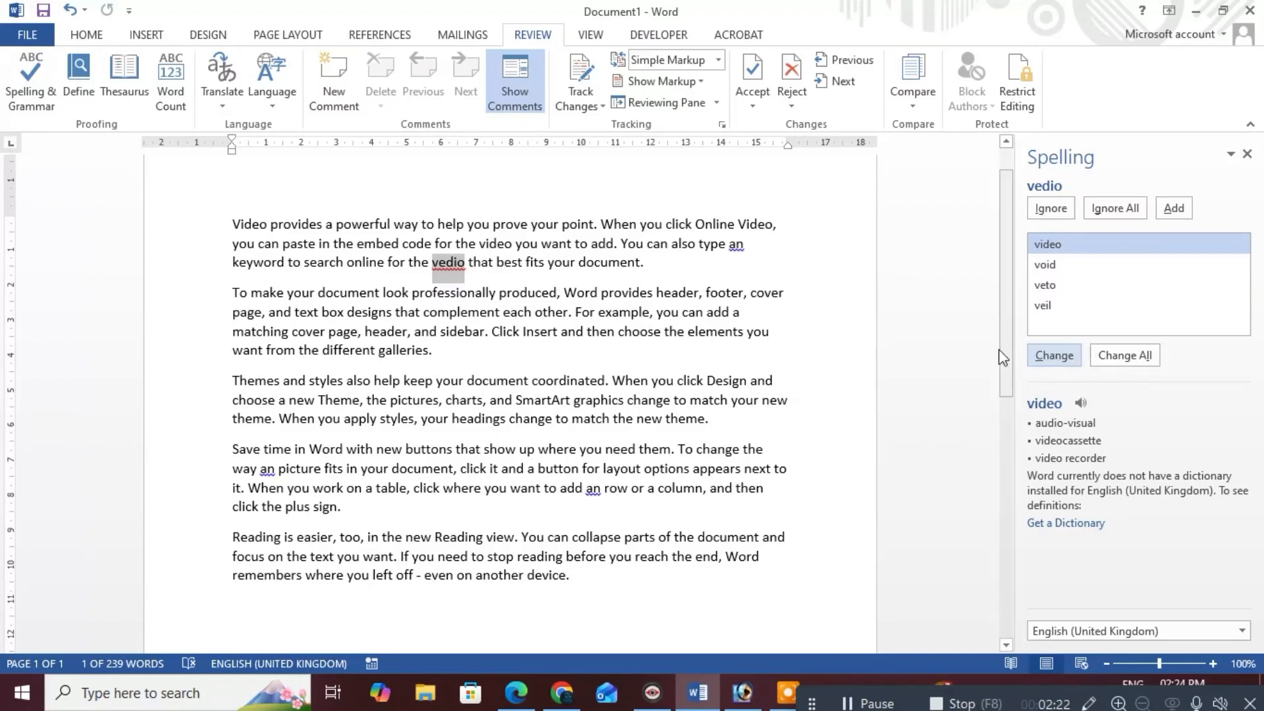
Resume the check and correct 'vedio' to 'video'
double_click(517, 224)
left_click(520, 224)
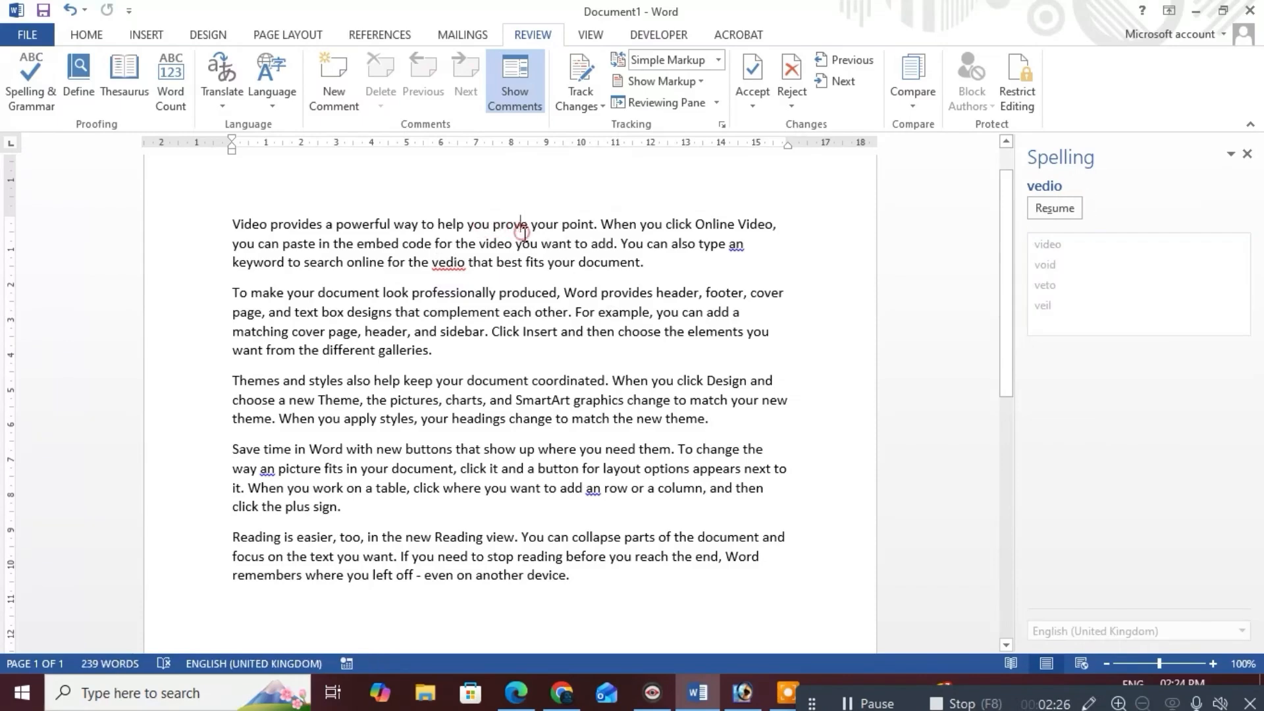
left_click(522, 232)
double_click(448, 264)
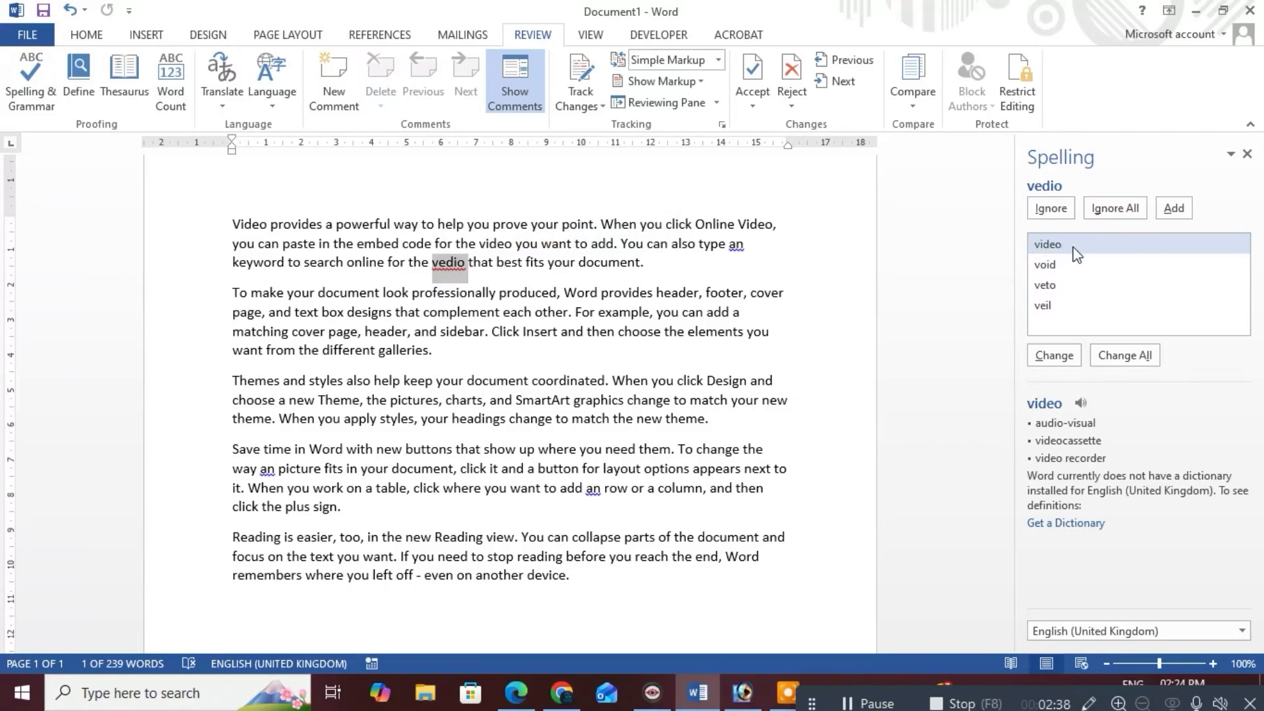
left_click(1055, 358)
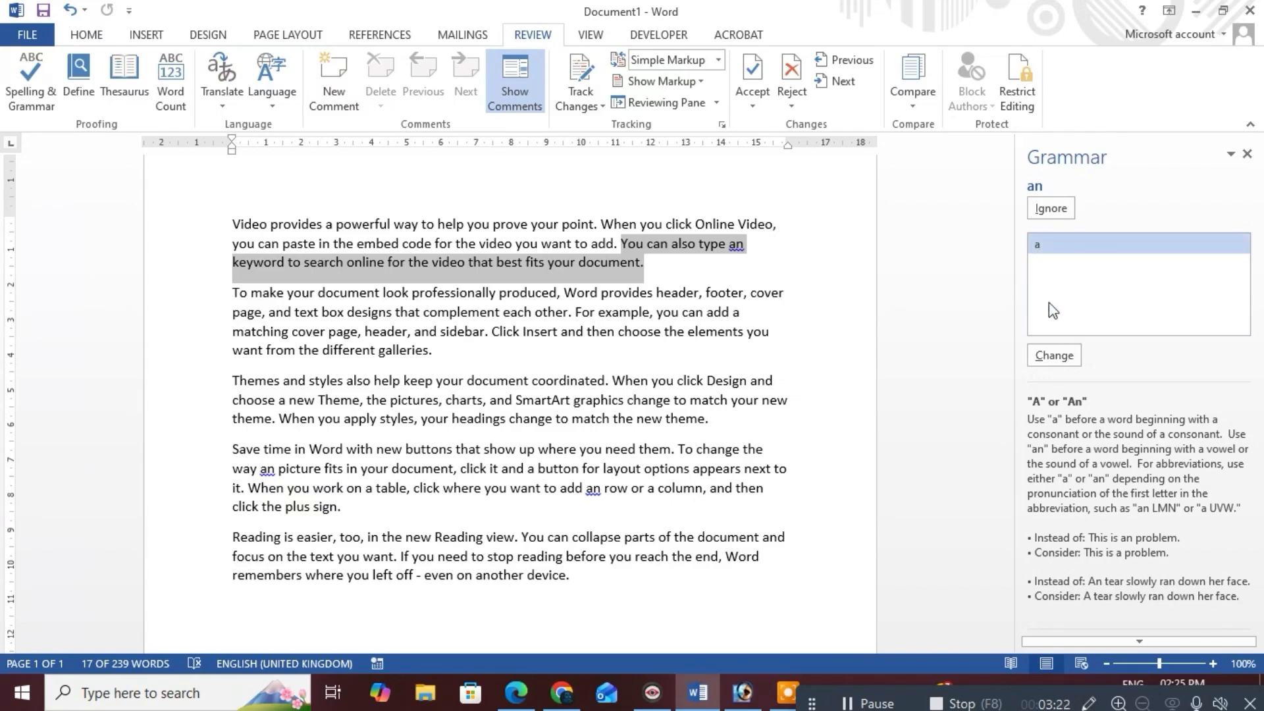
Change 'an keyword', 'an picture' and 'an row' to use 'a', fixing 'an picture' by hand
left_click(1055, 352)
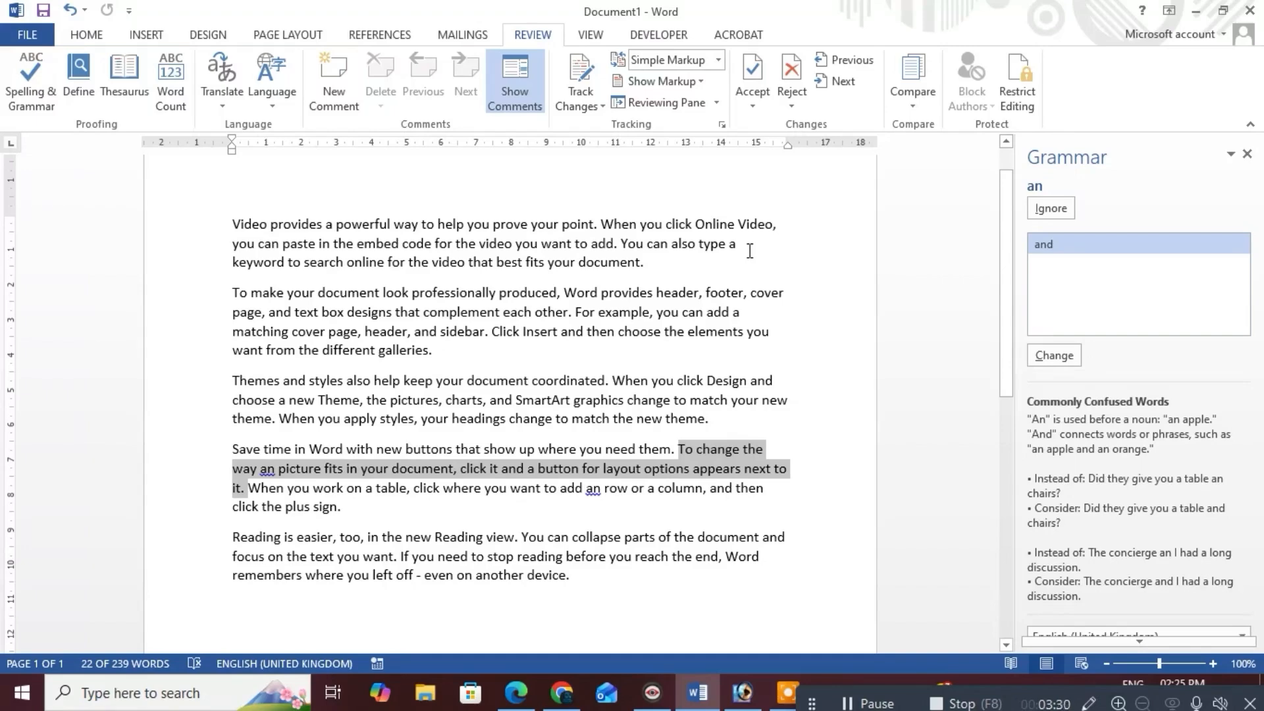
scroll(352, 373, "down", 1)
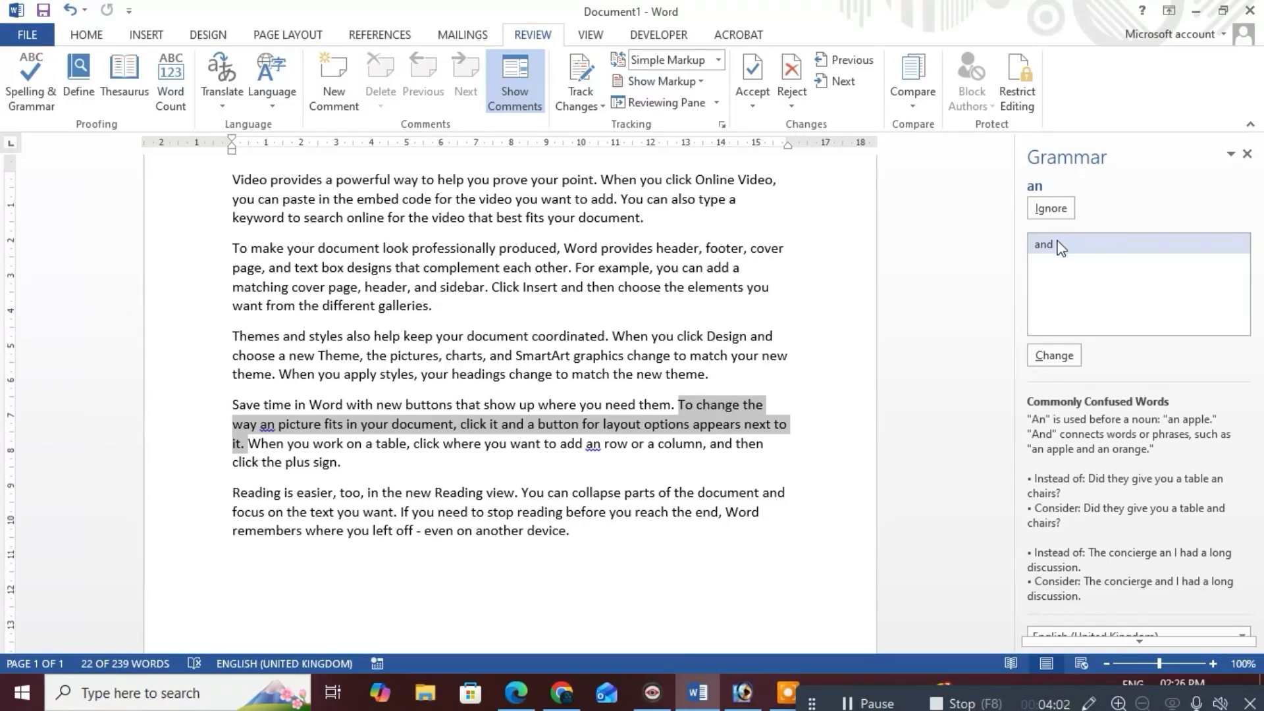
left_click(1047, 209)
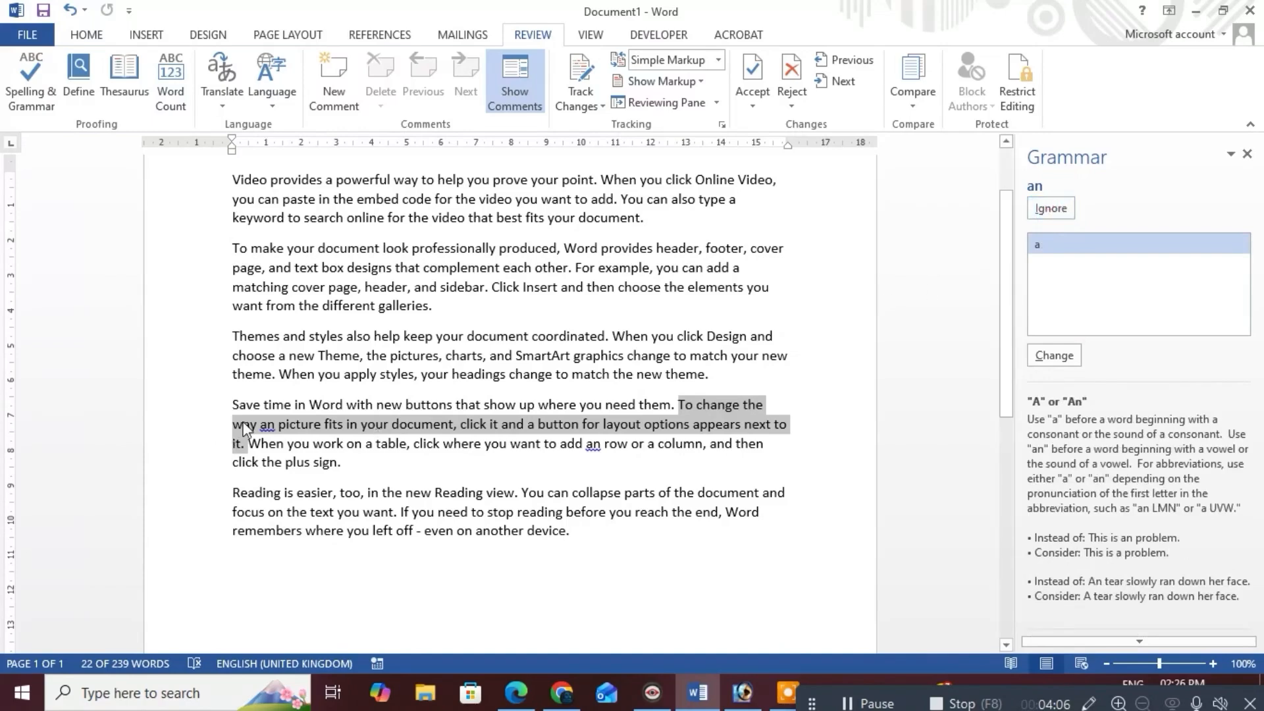
left_click(268, 425)
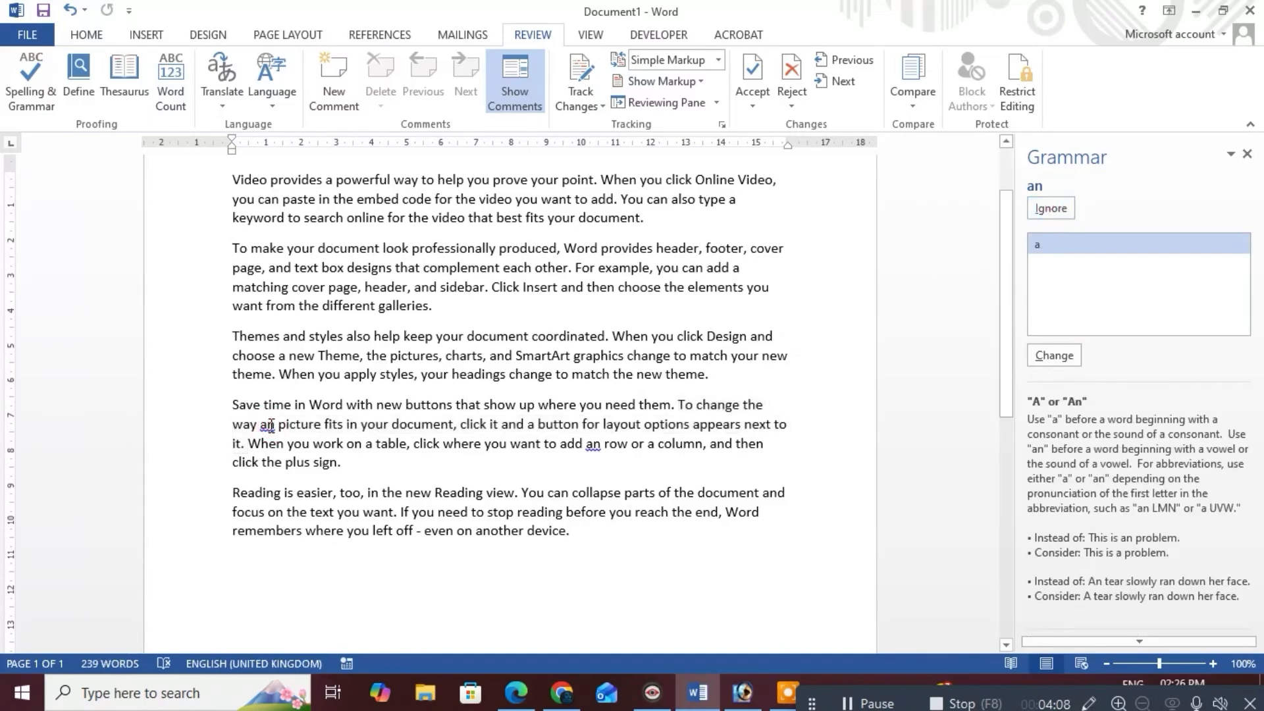
key("Delete")
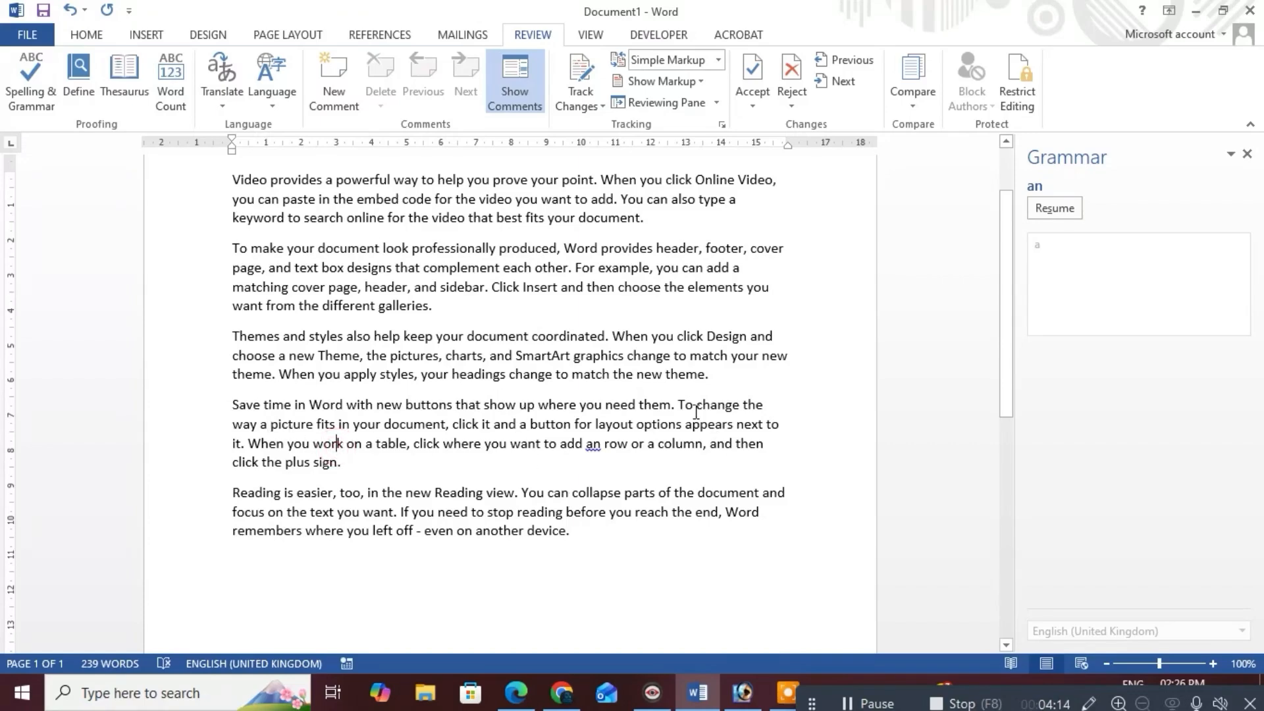
left_click(596, 445)
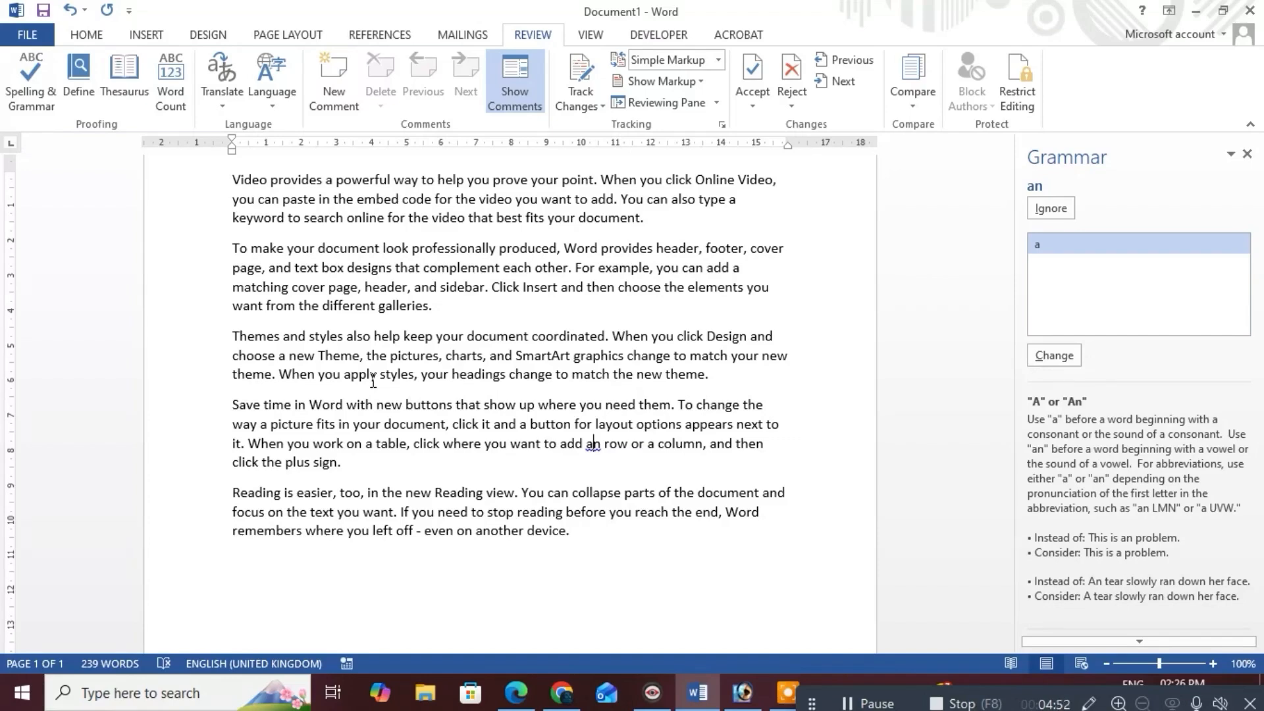
left_click(1066, 356)
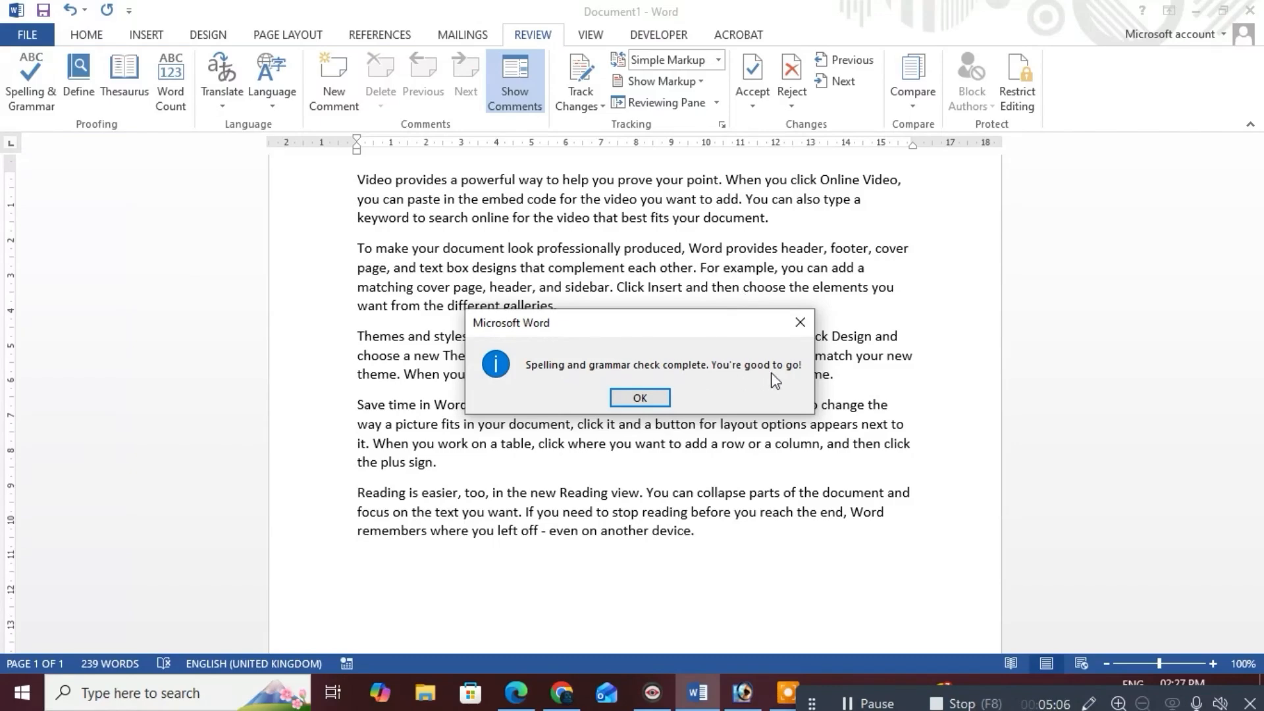
Close the check-complete message and return to the top of the page
left_click(640, 397)
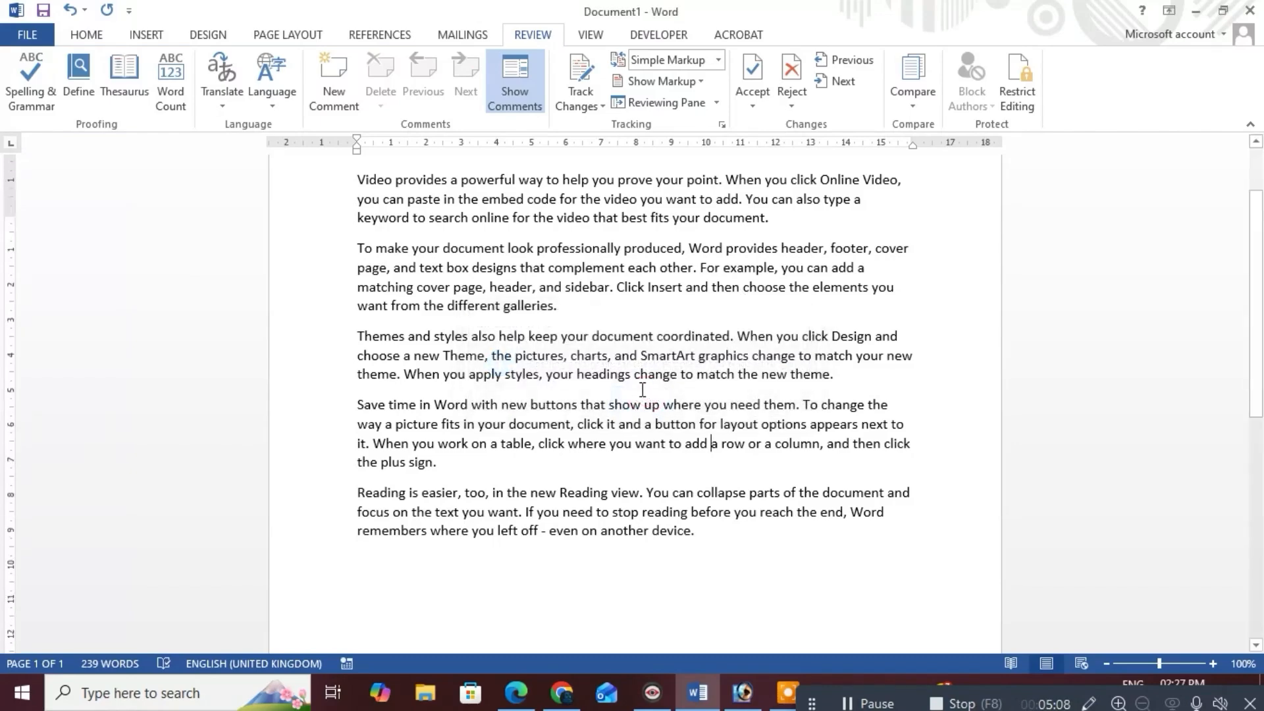
scroll(643, 390, "down", 5)
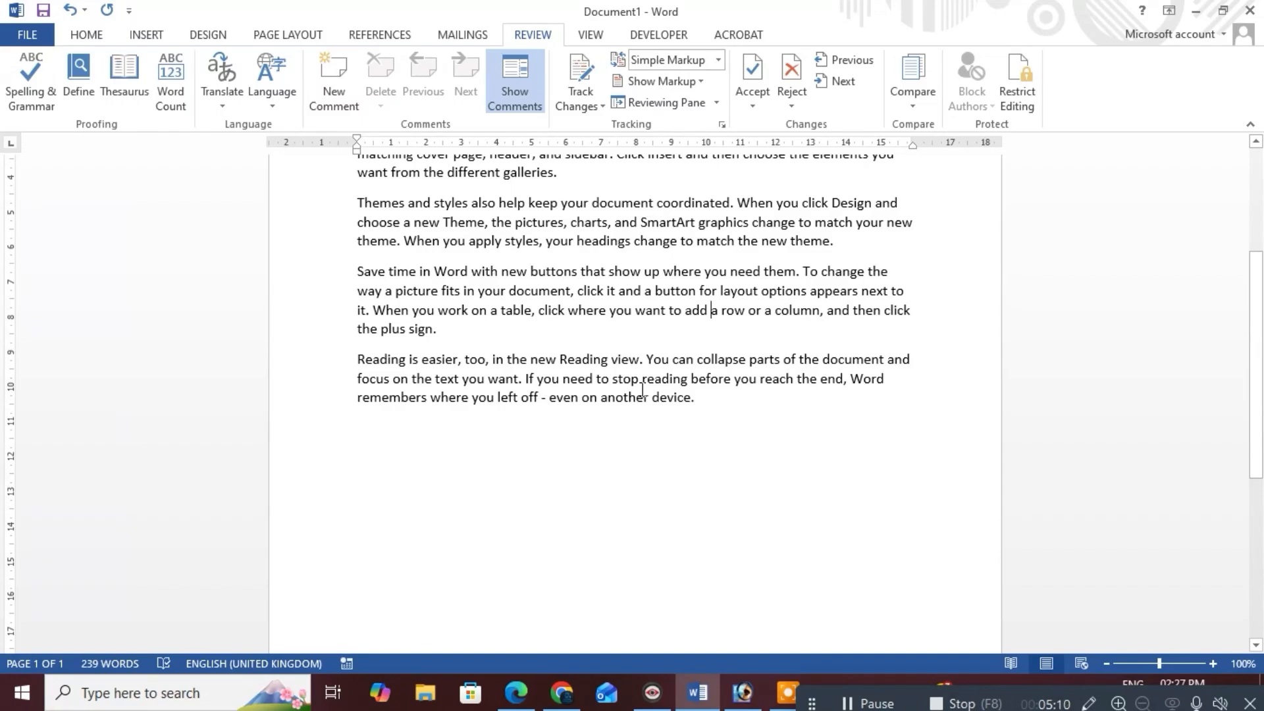
scroll(643, 389, "up", 1)
scroll(643, 390, "up", 3)
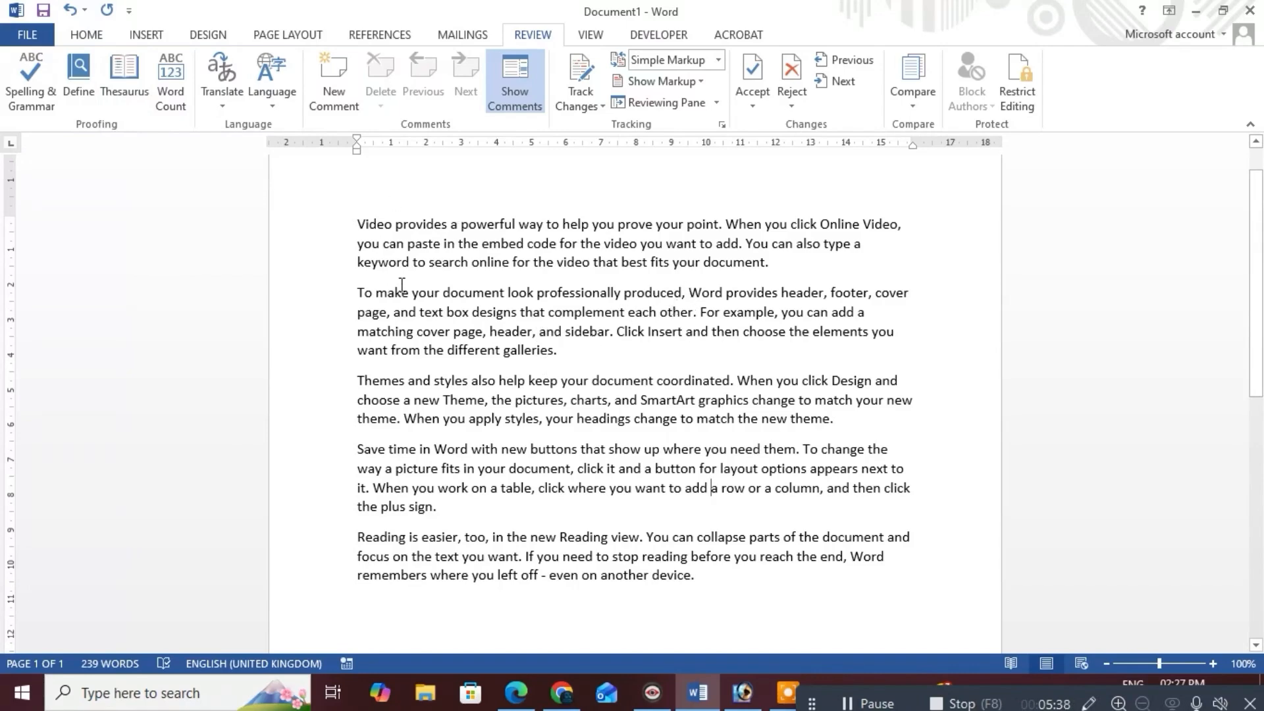
Look up 'video' in the Thesaurus and browse synonyms such as film, cinematic and movie
left_click(584, 264)
left_click_drag(584, 264, 556, 267)
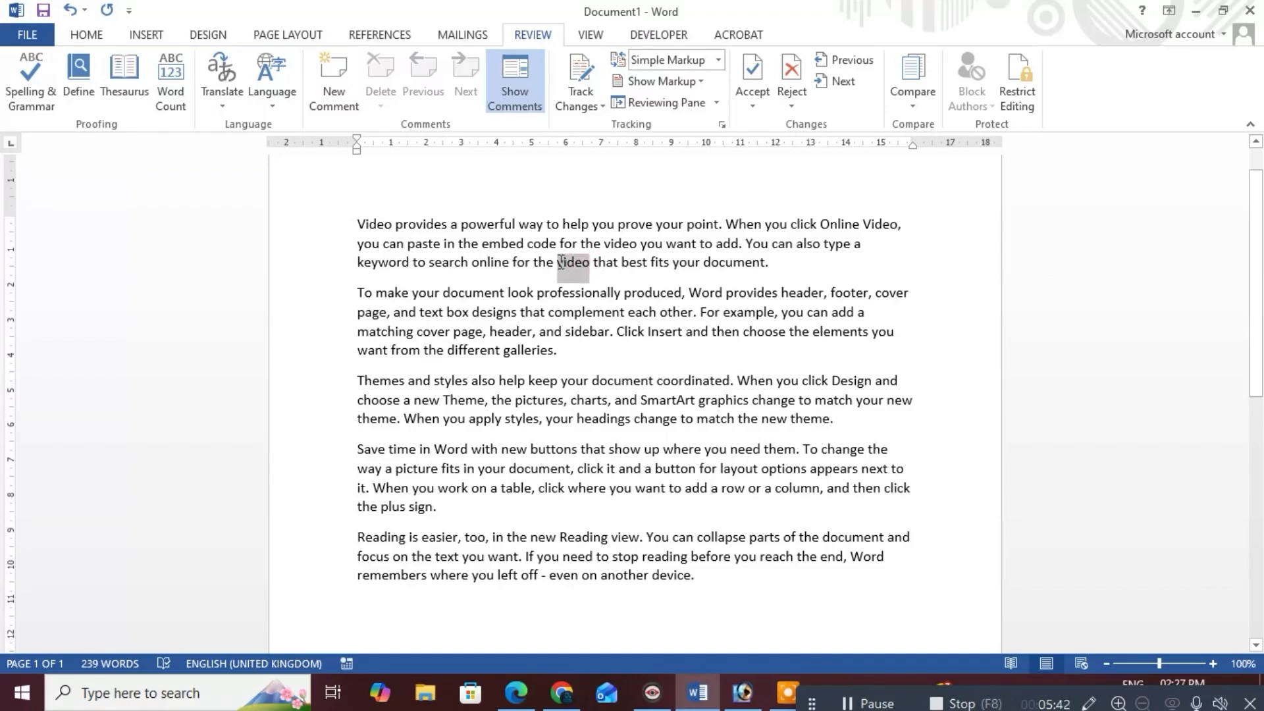
left_click(124, 73)
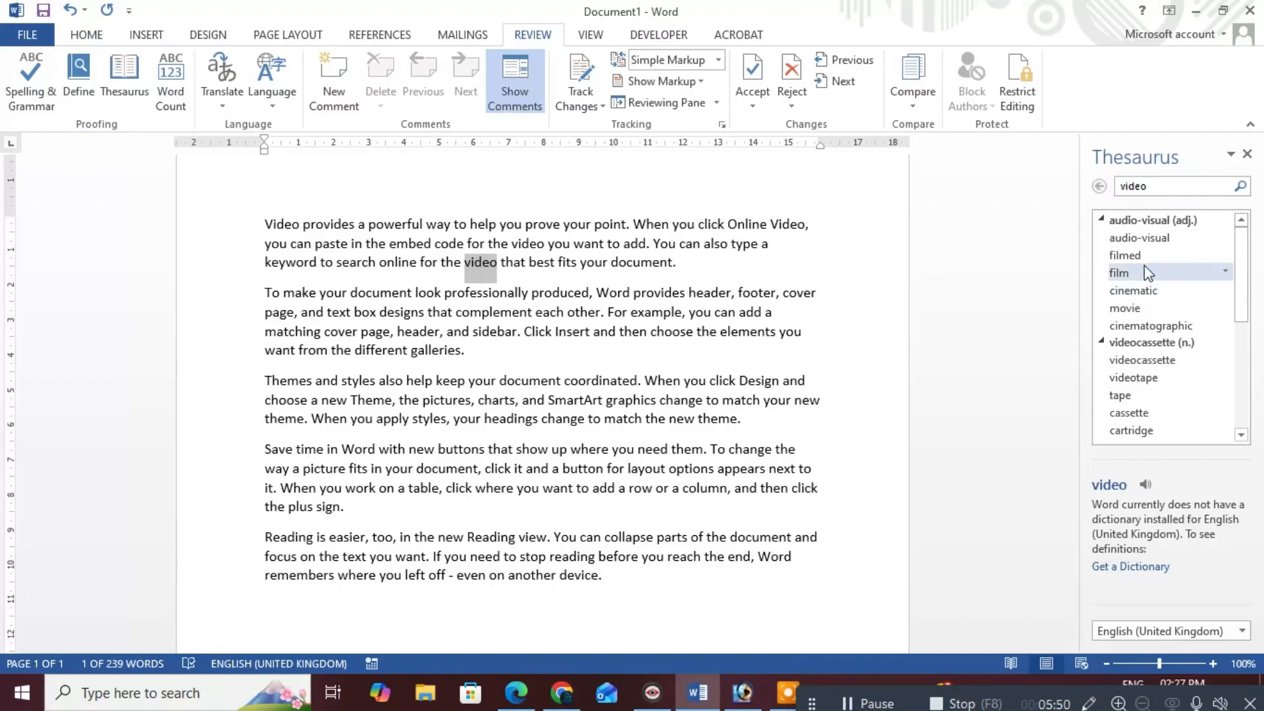
scroll(1149, 312, "down", 1)
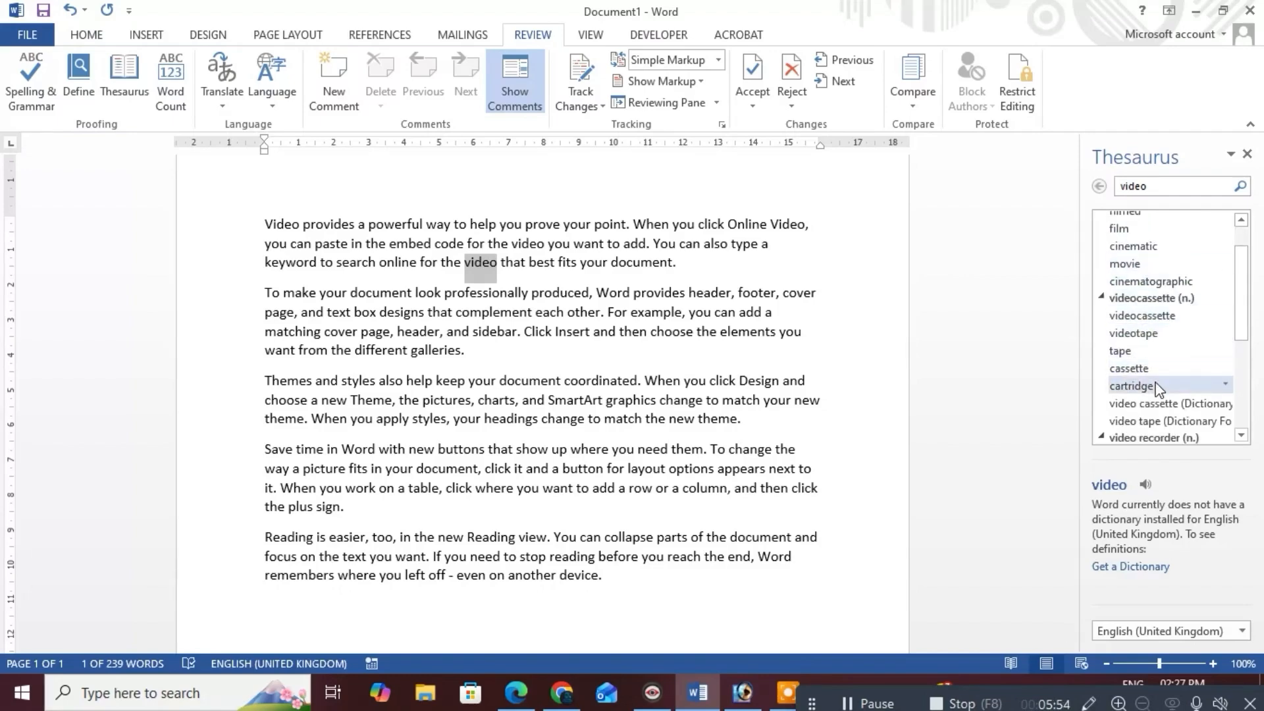
scroll(1155, 387, "down", 1)
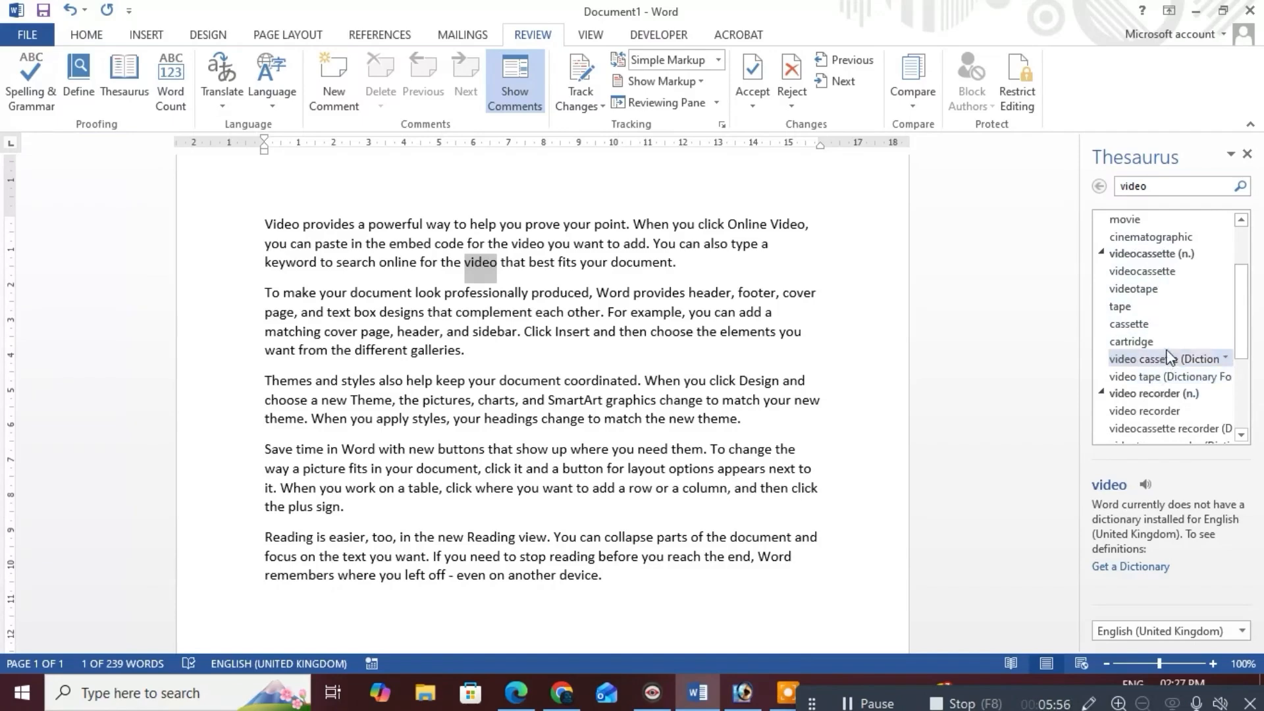
scroll(1170, 415, "down", 1)
scroll(1169, 414, "down", 1)
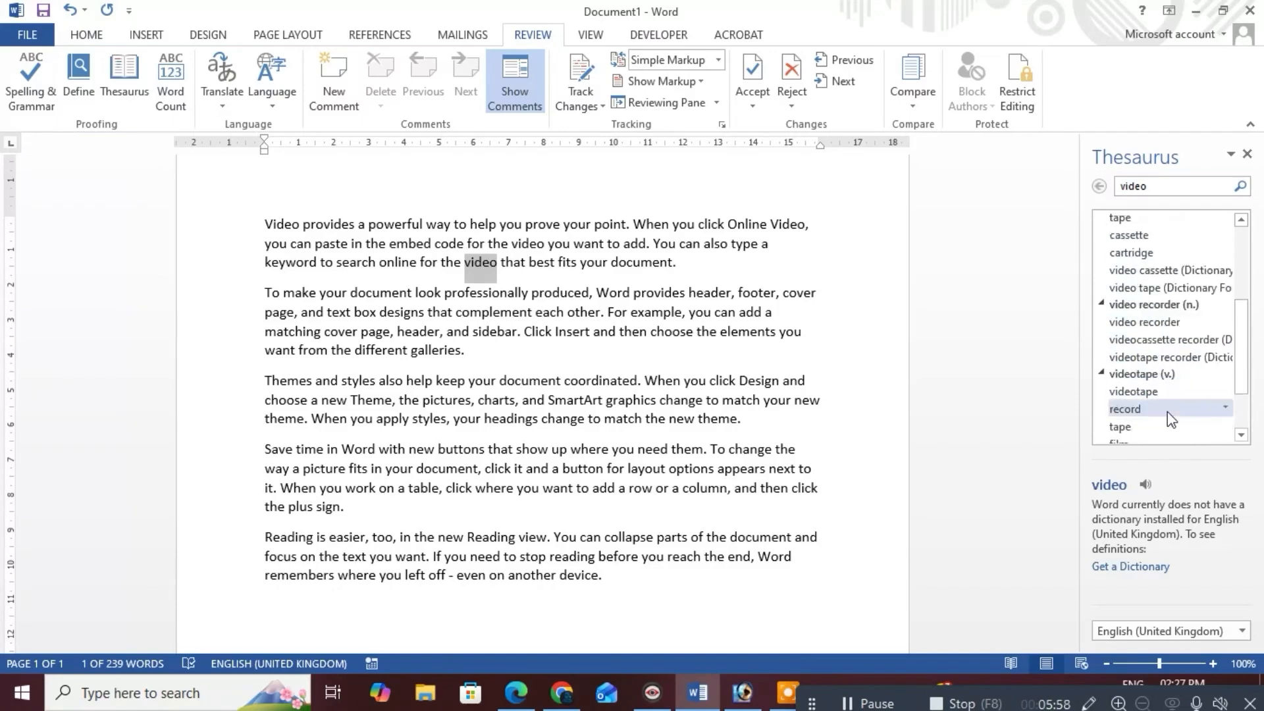
scroll(1171, 404, "down", 1)
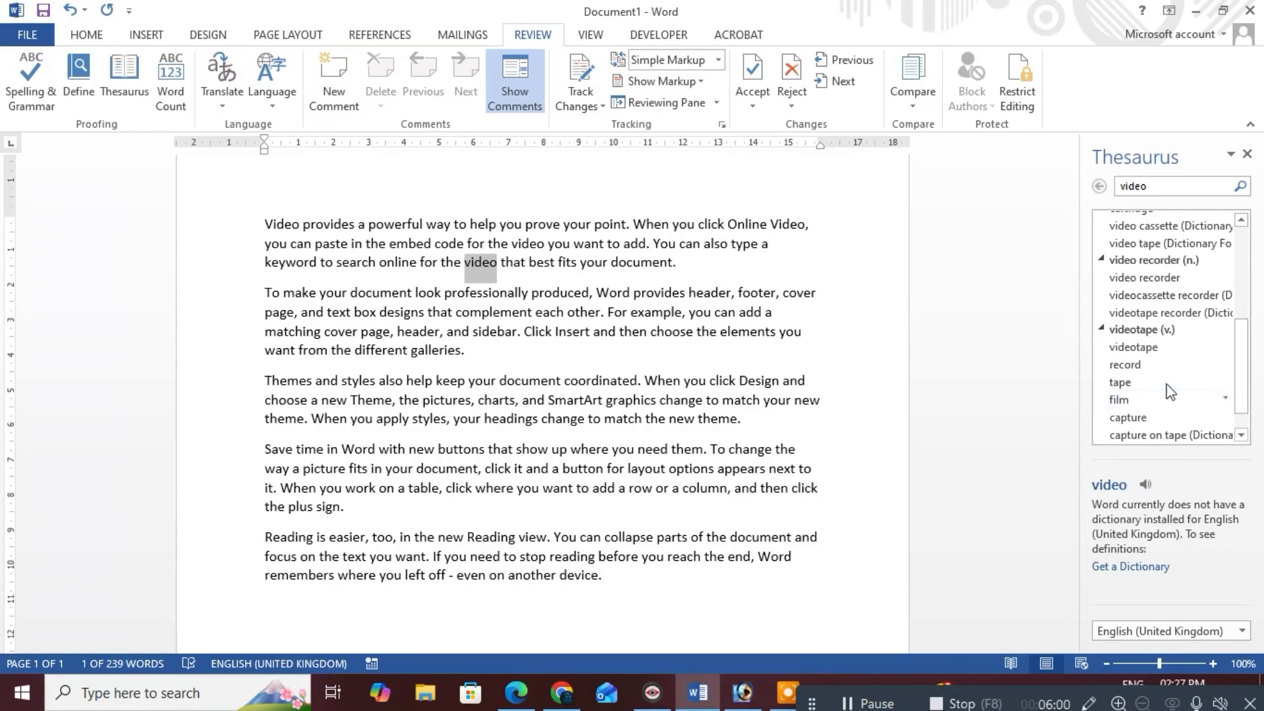
scroll(1167, 397, "down", 1)
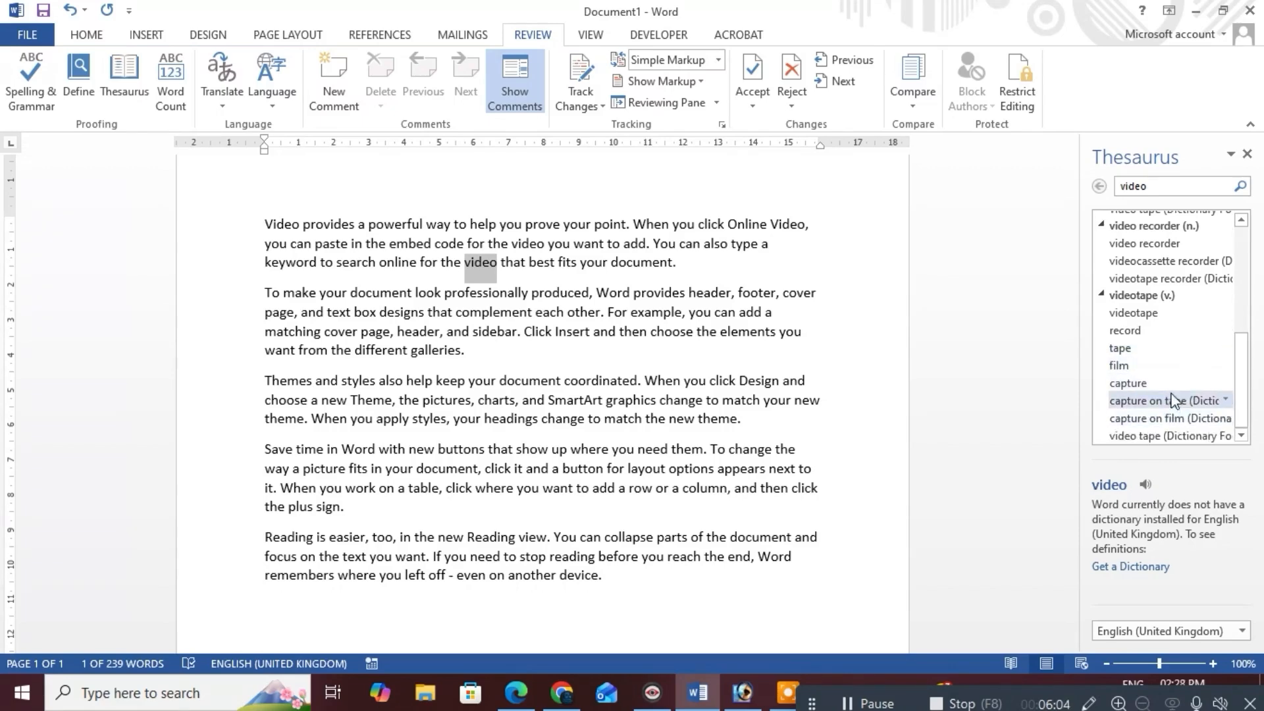
scroll(1172, 400, "up", 5)
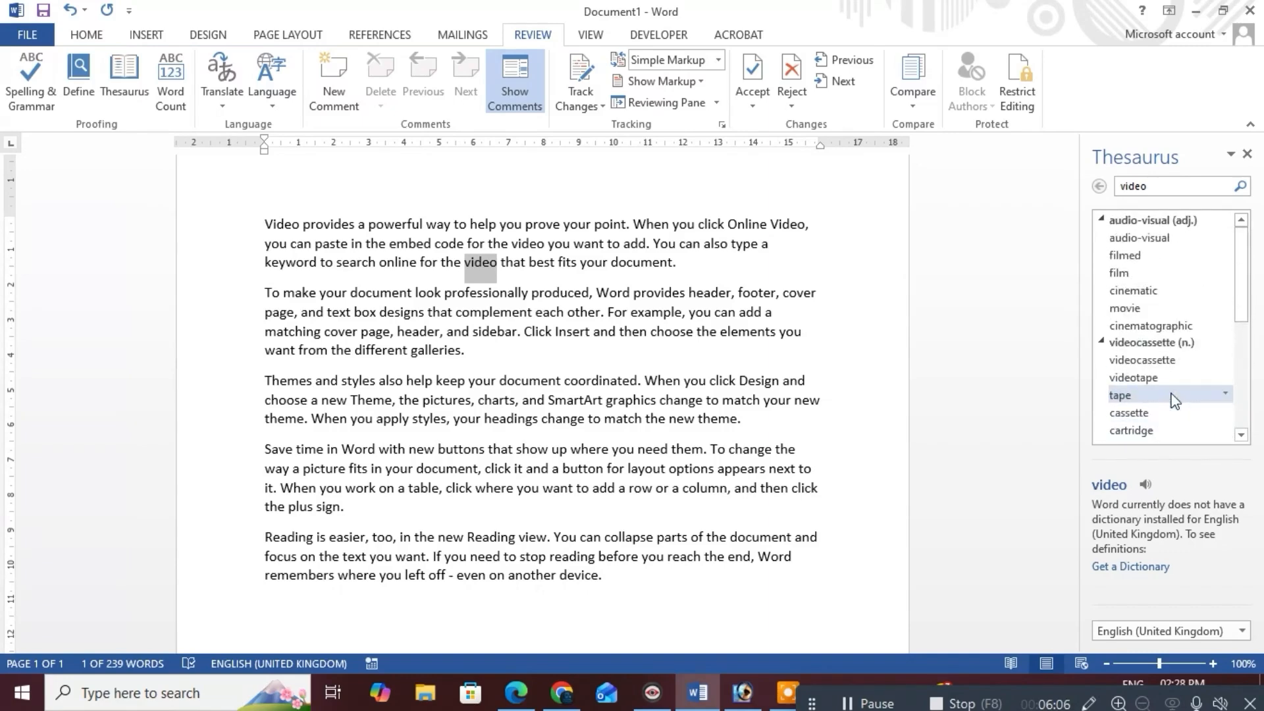
scroll(1169, 290, "down", 2)
scroll(1167, 290, "up", 2)
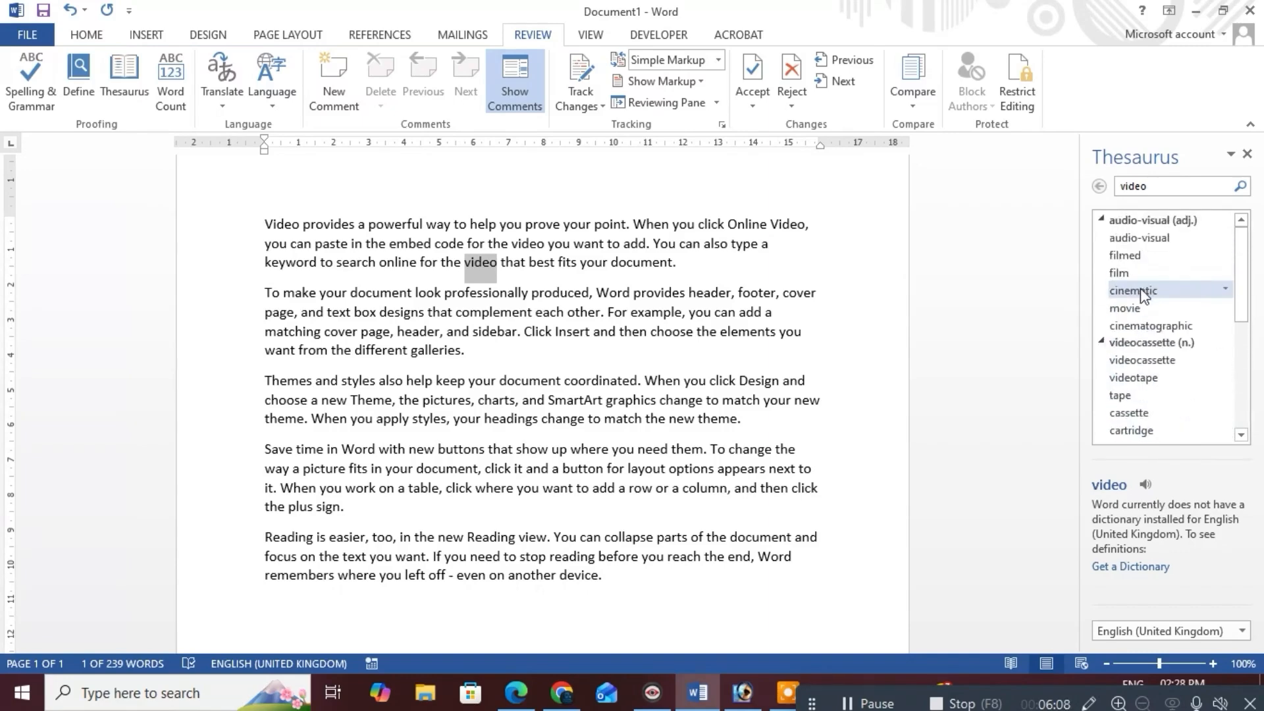
scroll(1174, 303, "down", 2)
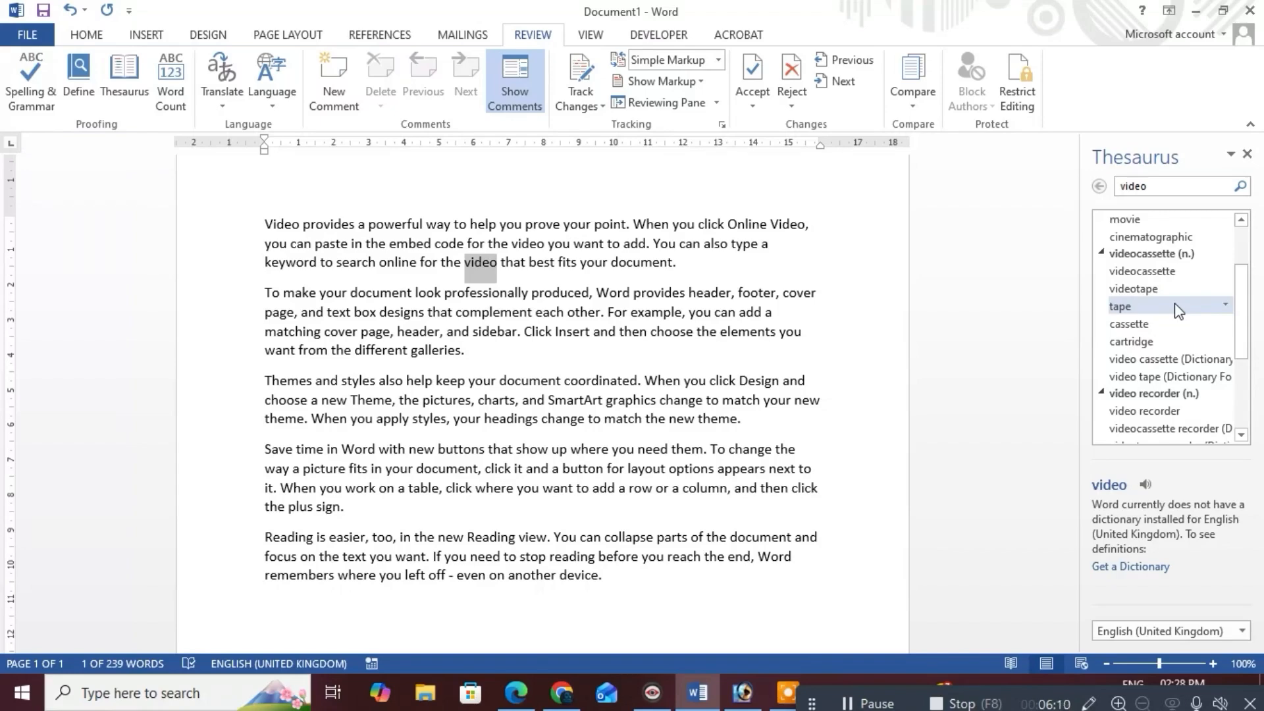
scroll(1175, 302, "down", 2)
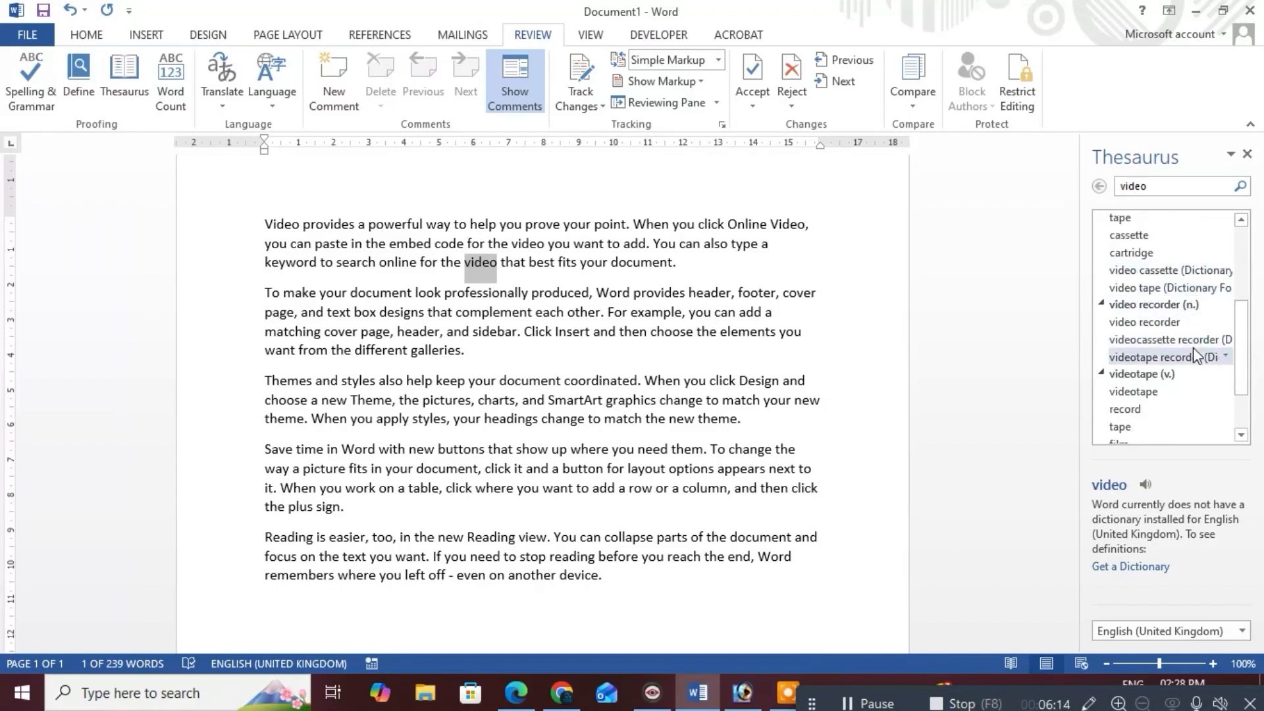
scroll(1193, 348, "down", 1)
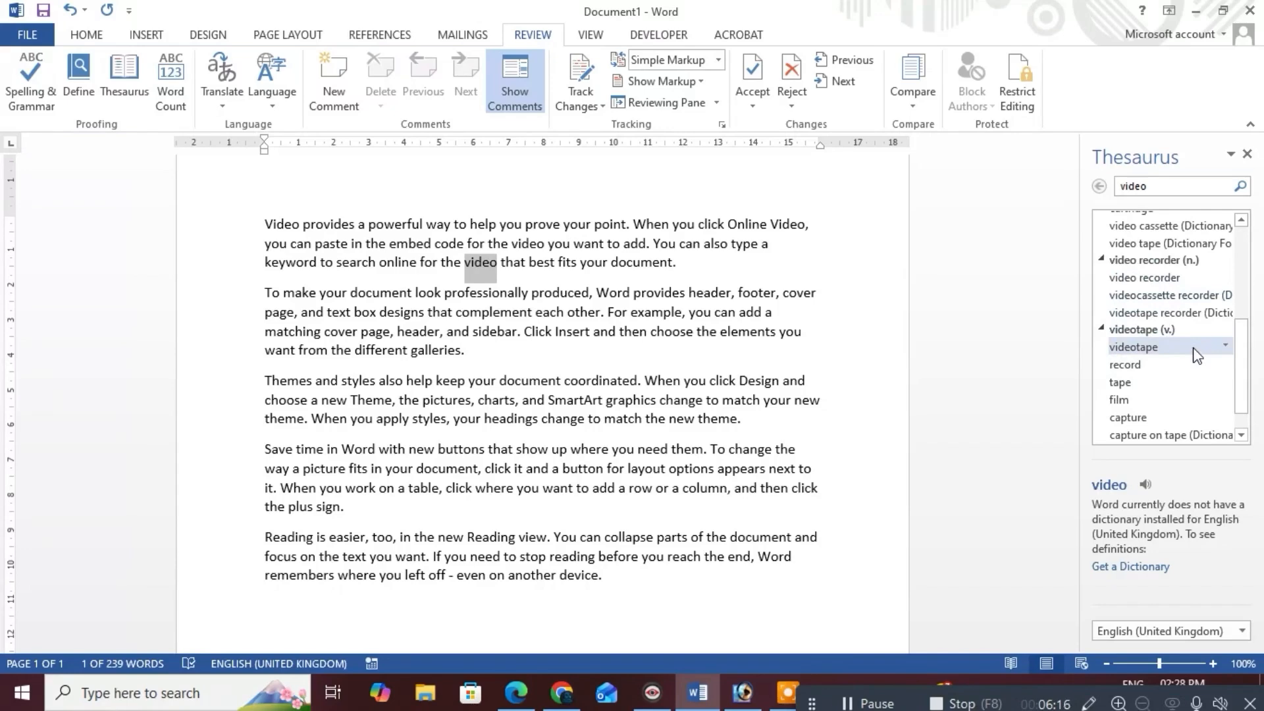
scroll(1197, 356, "down", 1)
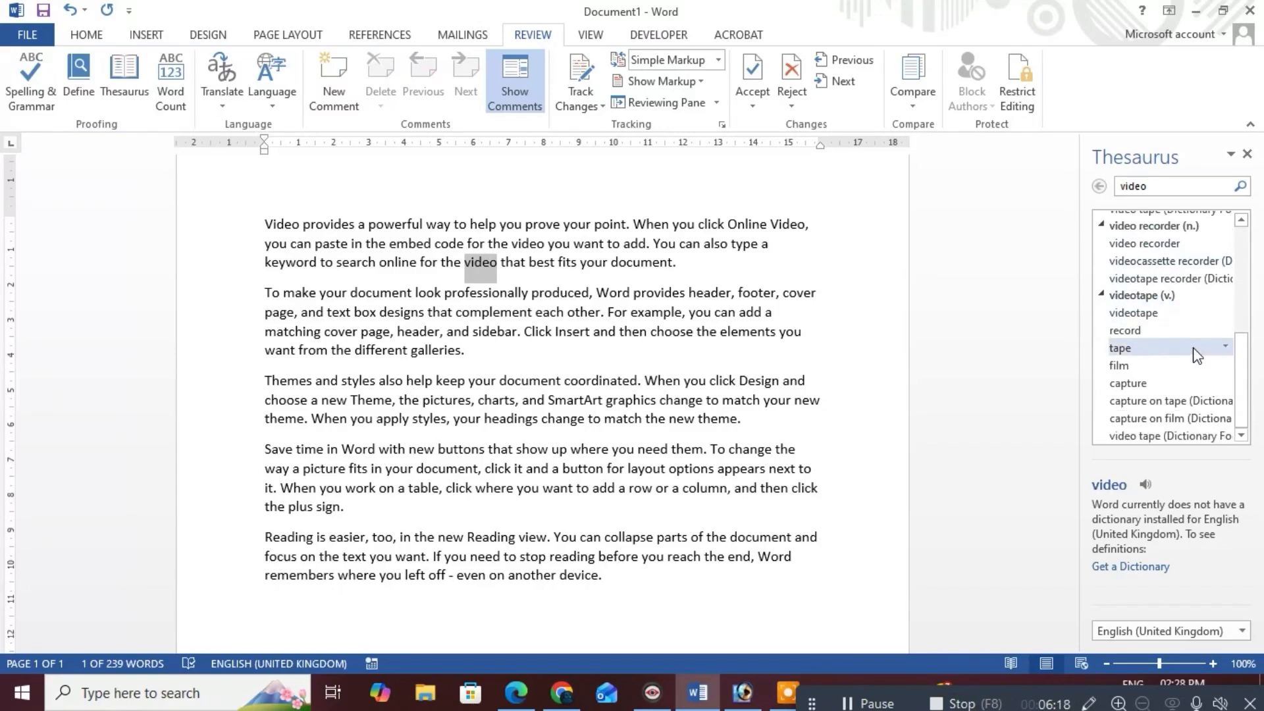
scroll(1169, 297, "up", 6)
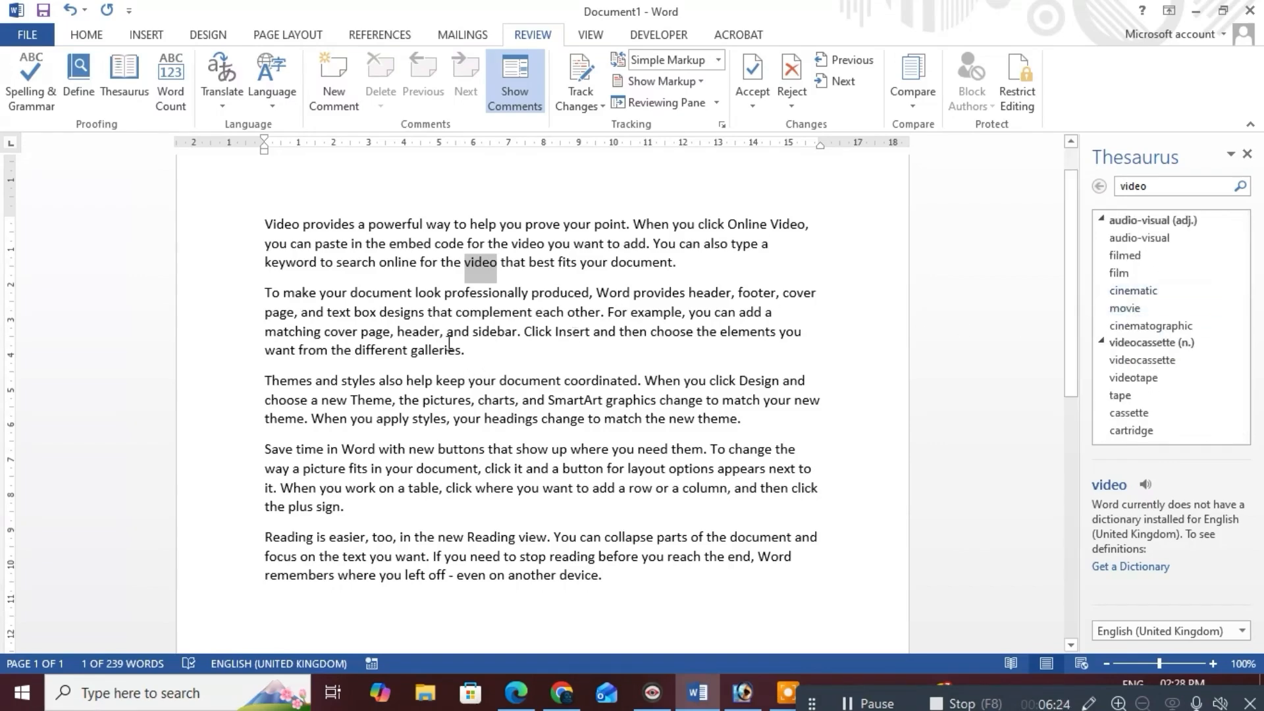
double_click(405, 332)
Replace 'cover' in the second paragraph with 'holder' from the synonyms of 'case'
double_click(337, 333)
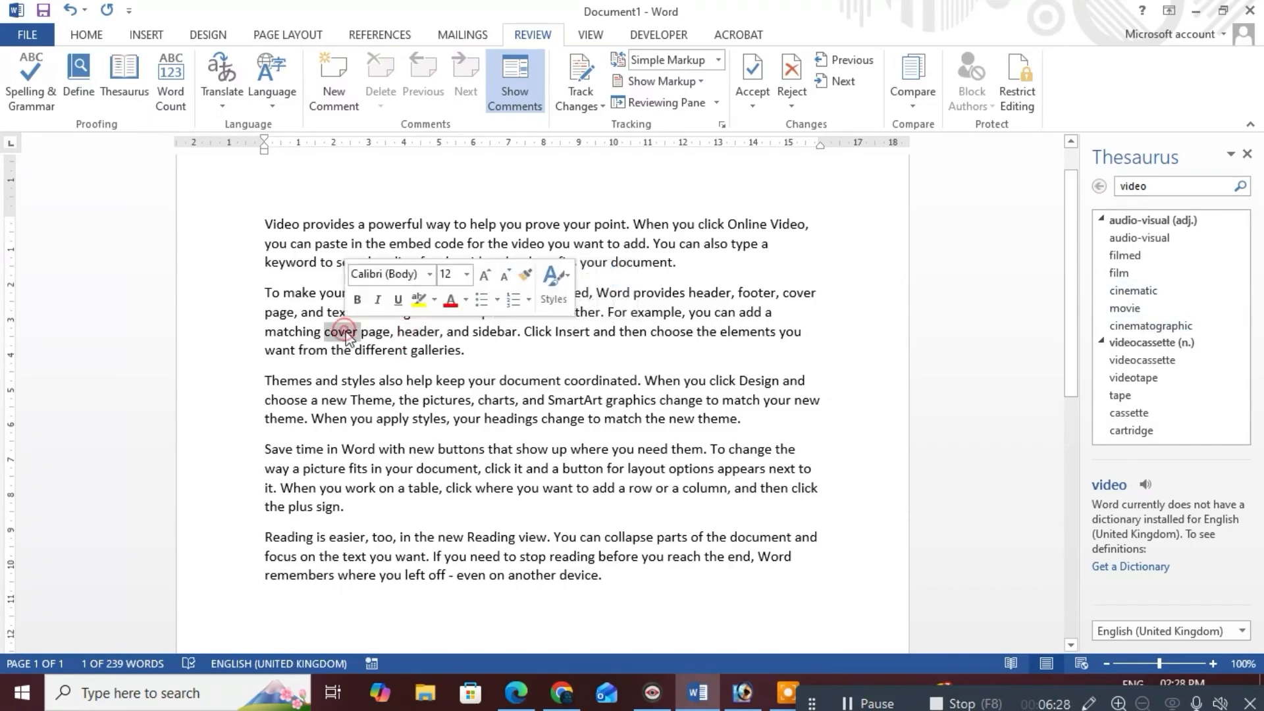
left_click(126, 78)
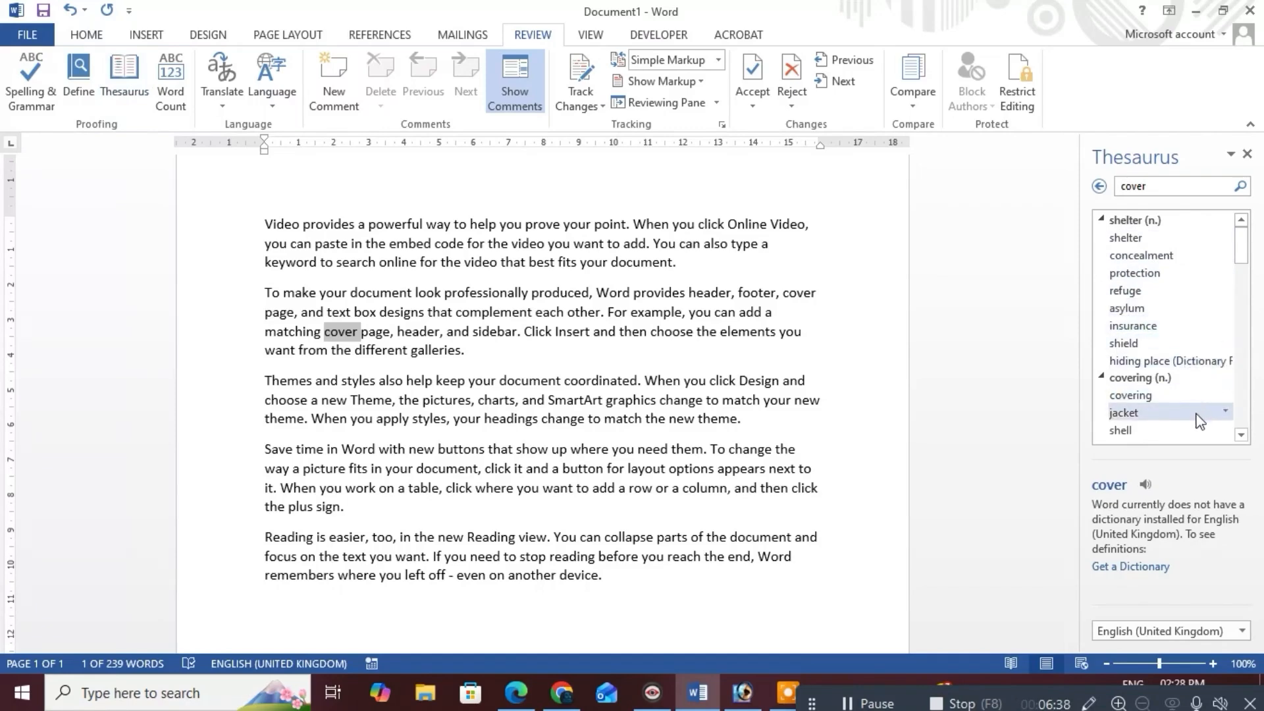
scroll(1199, 422, "down", 3)
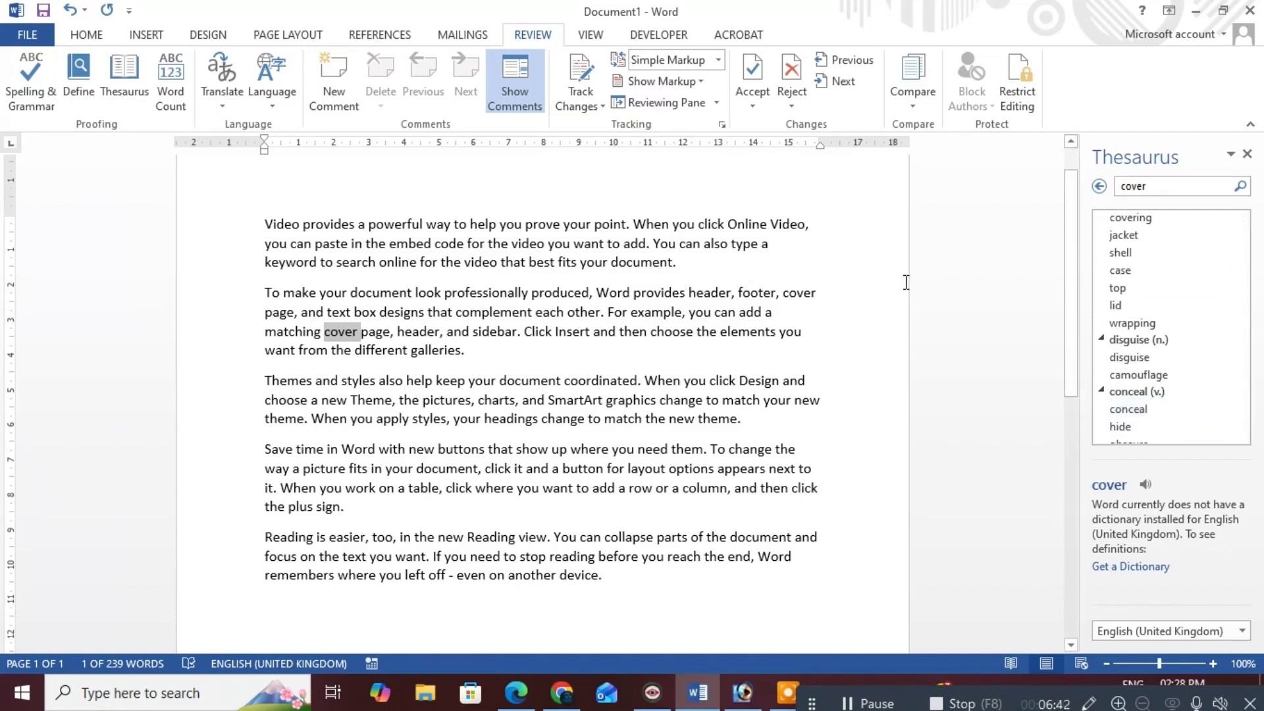
left_click(1150, 271)
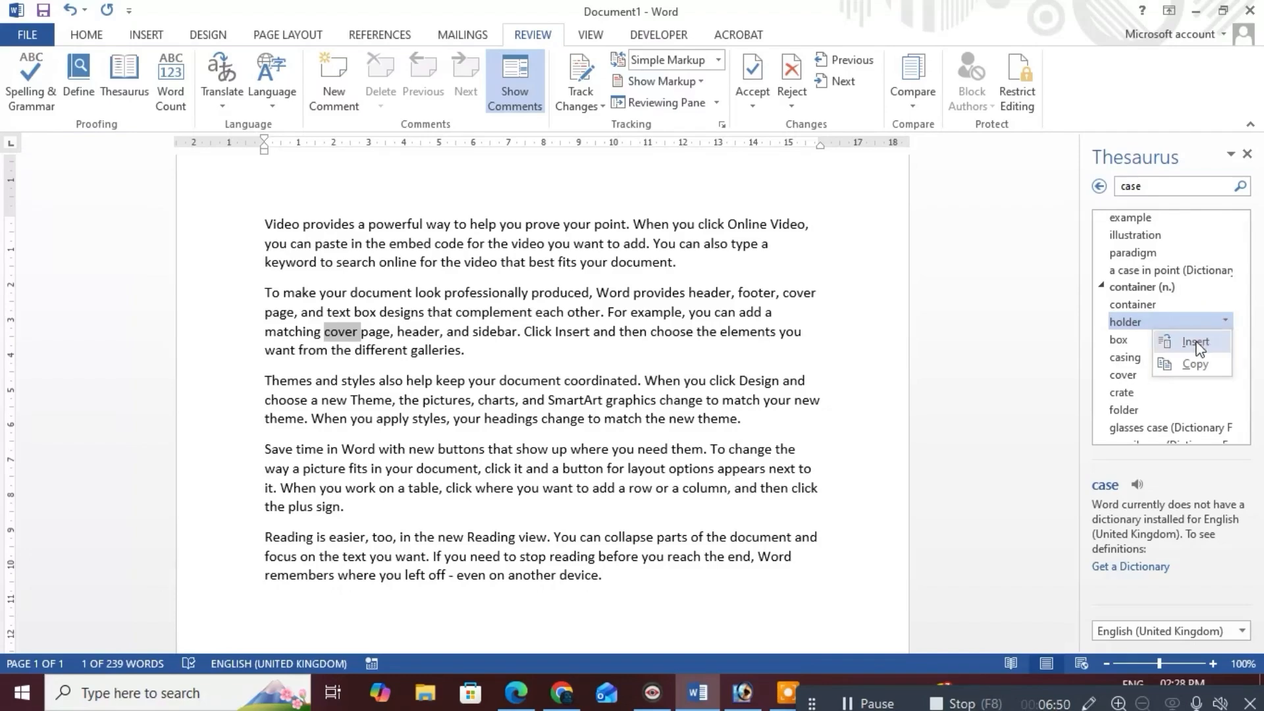
left_click(1195, 342)
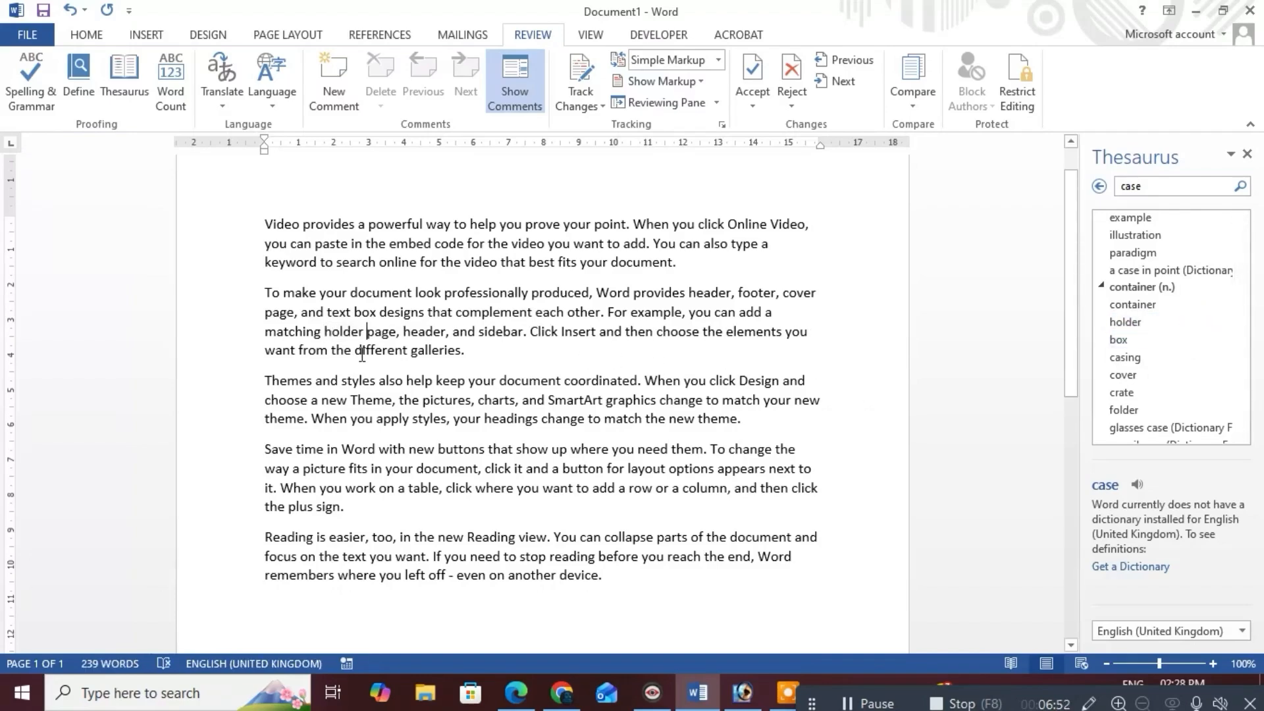
Check the new word 'holder' in the text and close the Thesaurus pane
left_click(374, 333)
left_click(343, 333)
left_click_drag(366, 334, 323, 334)
left_click(382, 404)
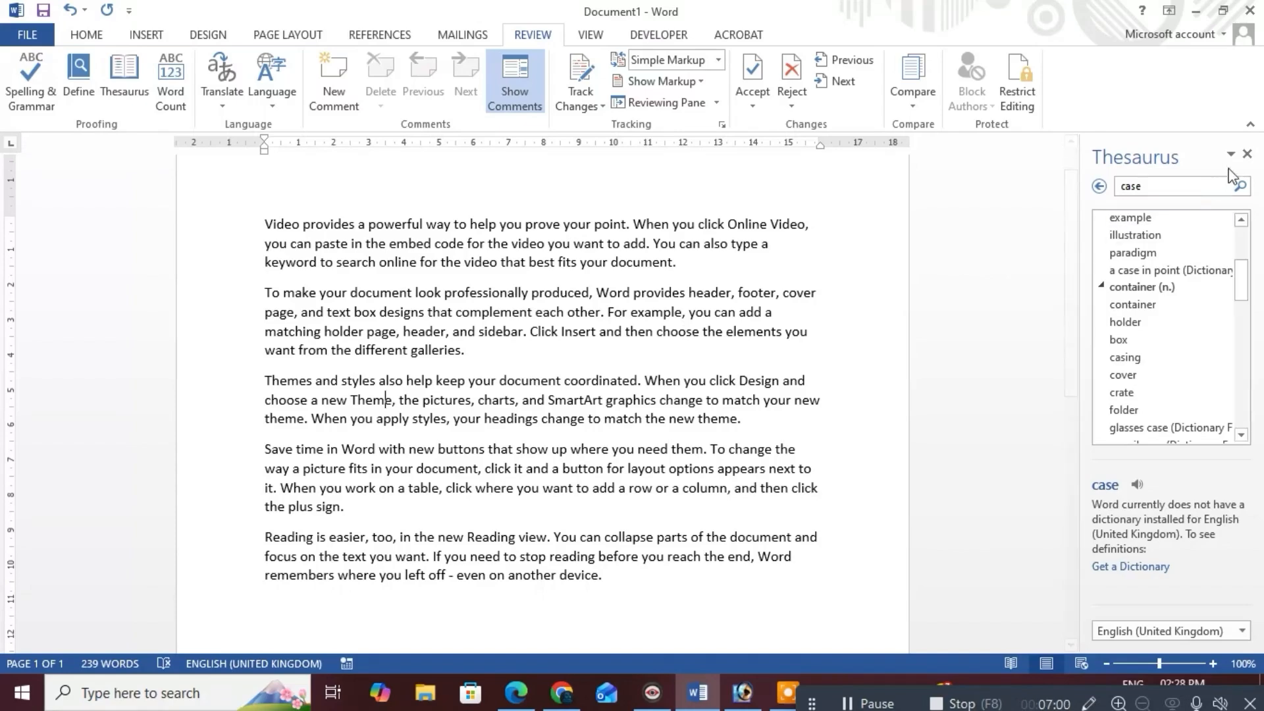
left_click(1246, 154)
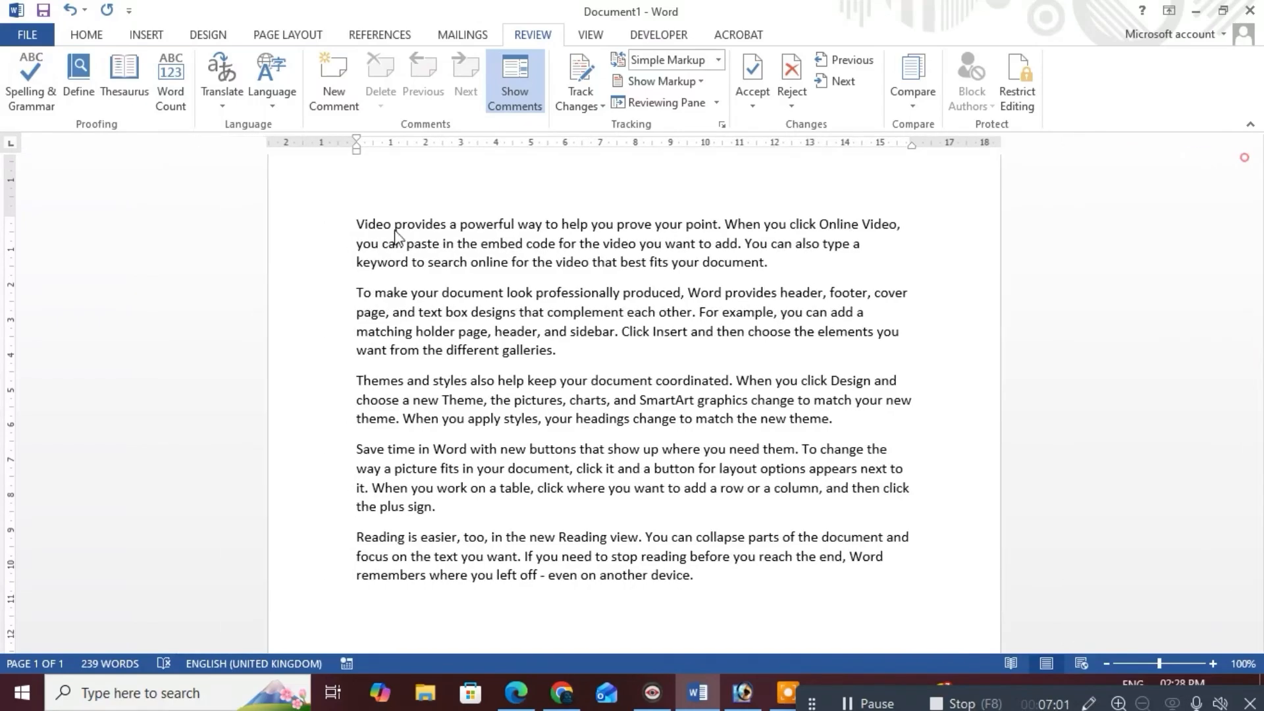
left_click(172, 100)
left_click_drag(588, 234, 611, 162)
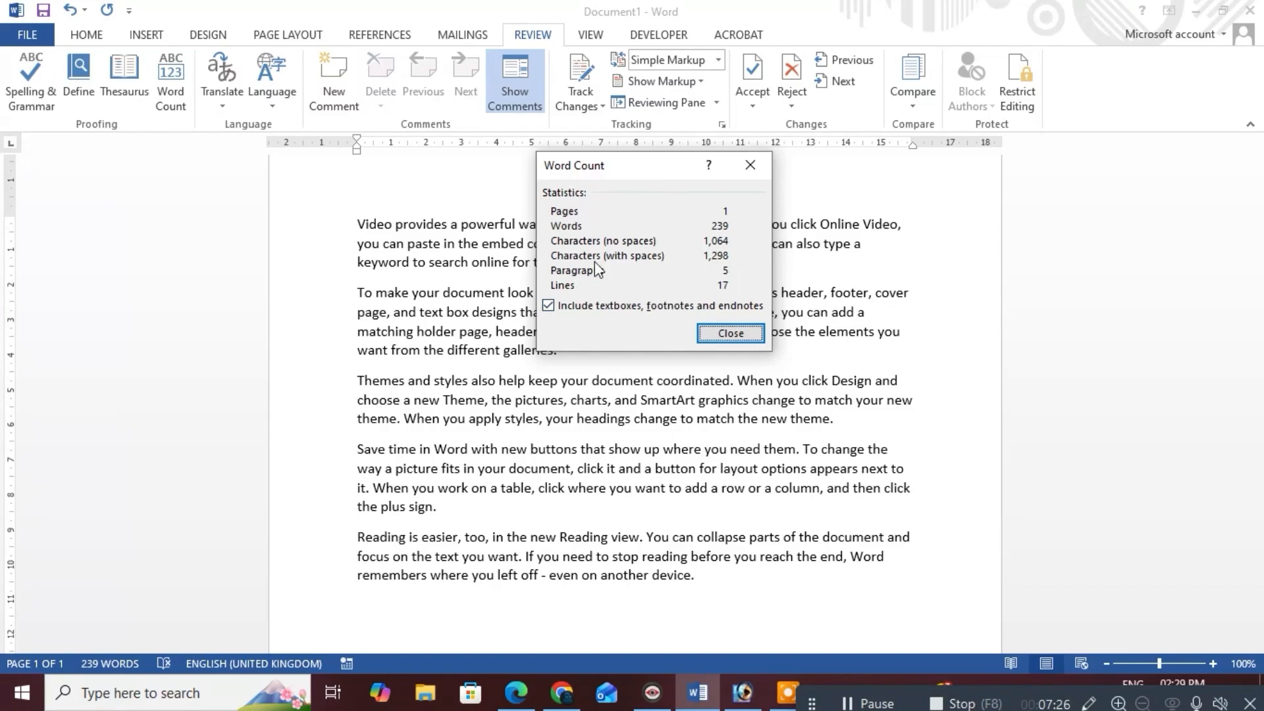
left_click(714, 338)
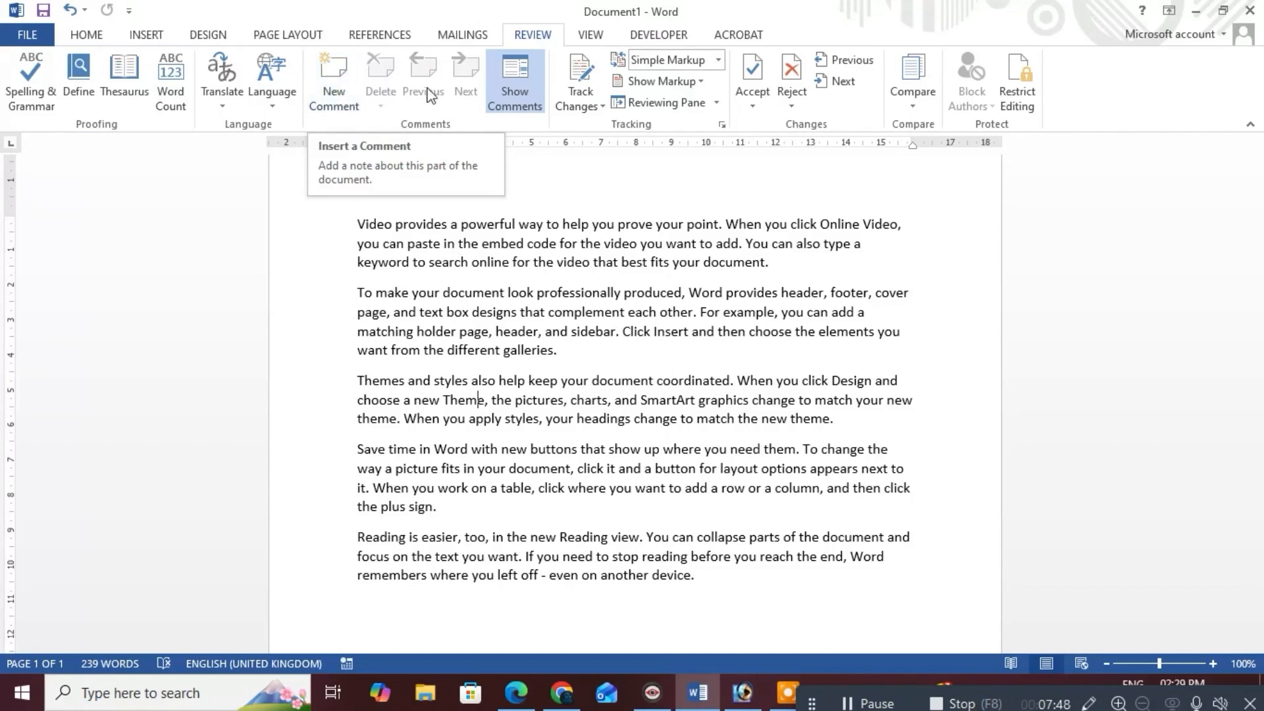
Add placeholder-text comments to the words 'Theme' and 'embed'
left_click(351, 109)
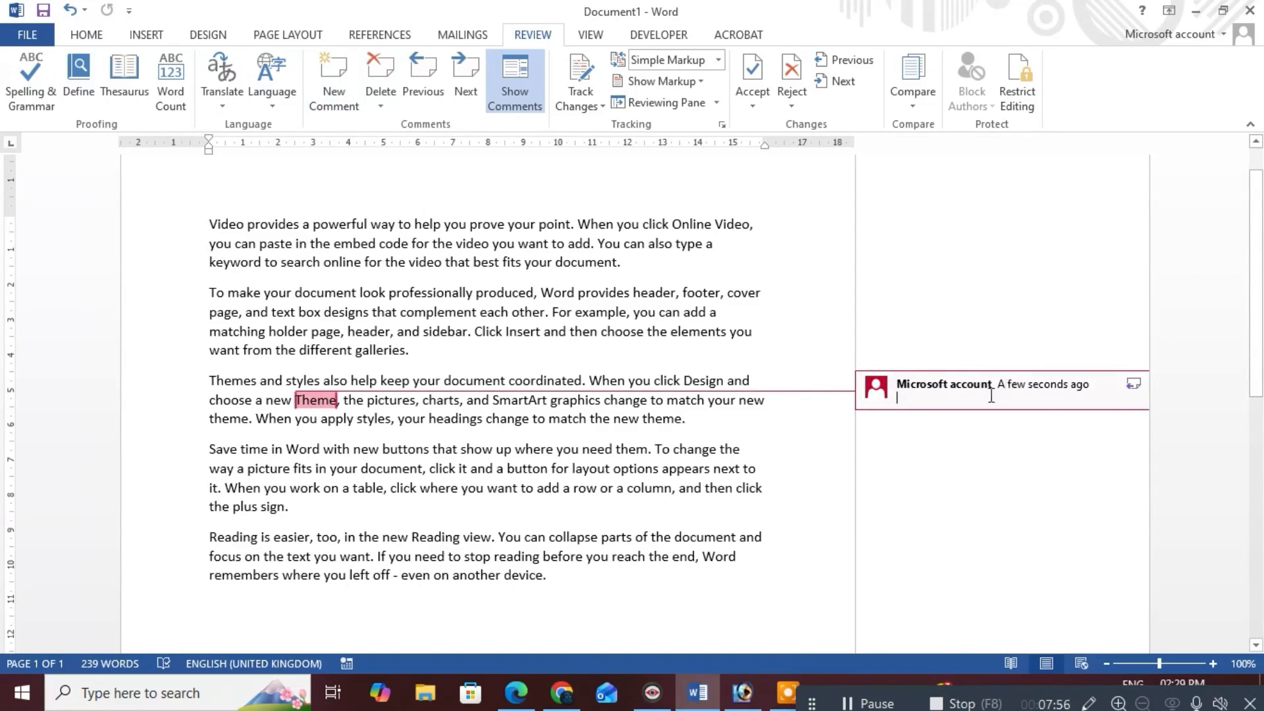
type("jhgjhgjhgjhghjgjhgjhgh")
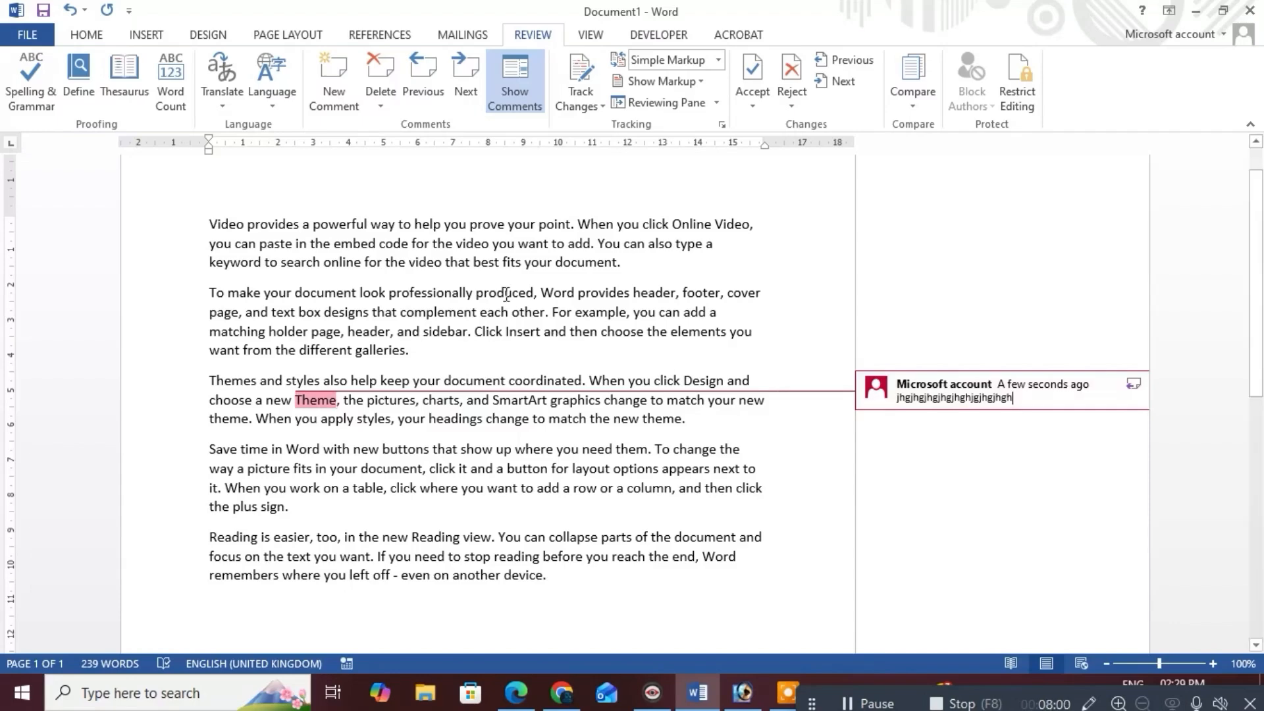
double_click(361, 242)
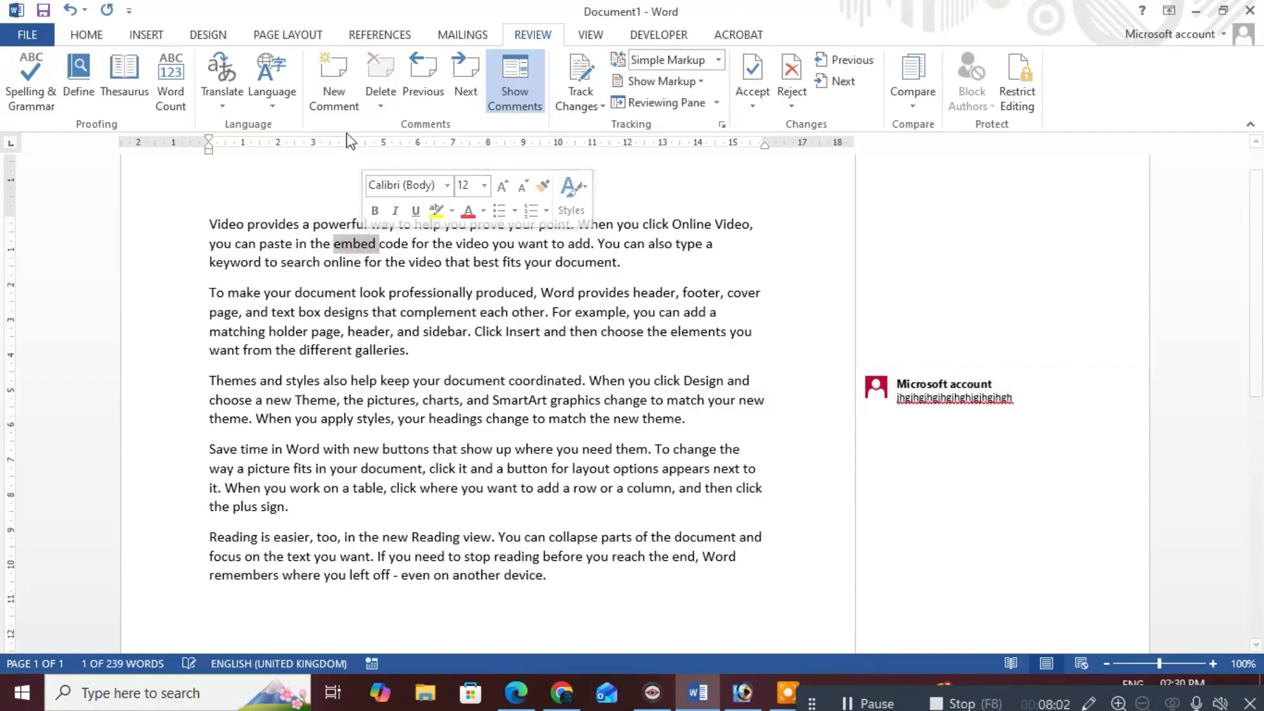
left_click(333, 85)
type("uguukiguiguigiguoiguig")
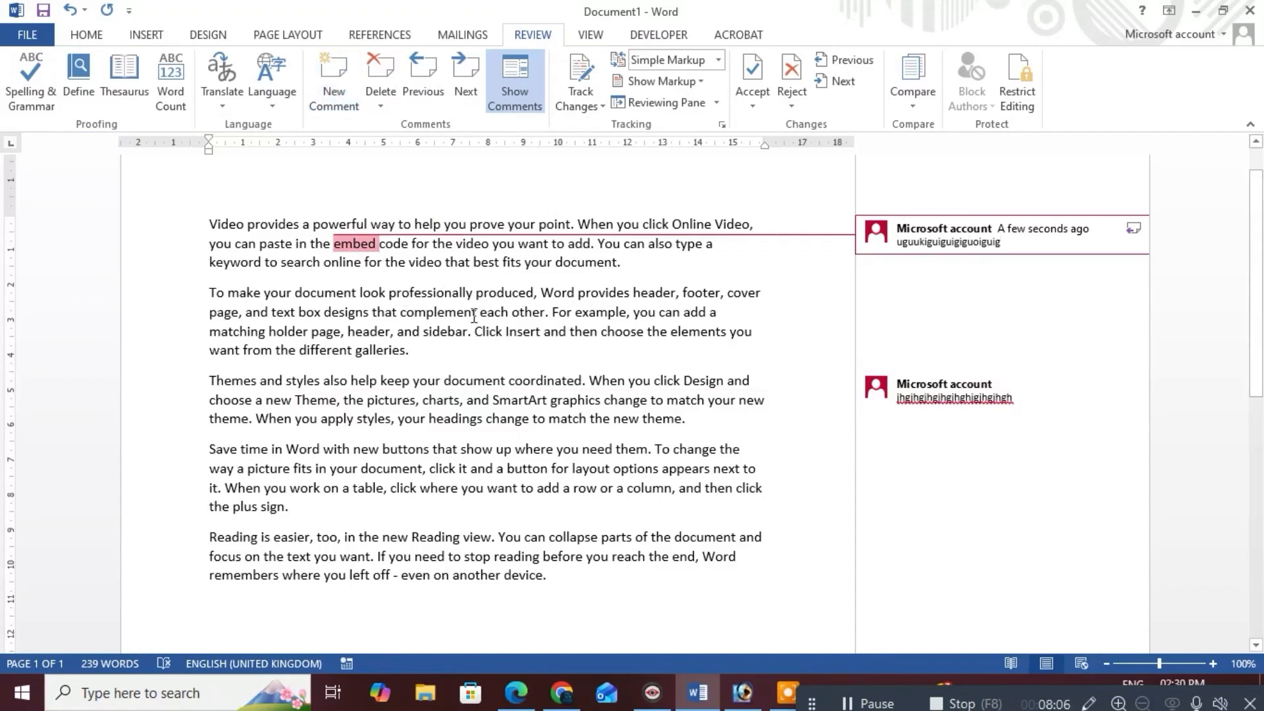
Add placeholder-text comments to 'example', 'styles' and 'table'
double_click(588, 309)
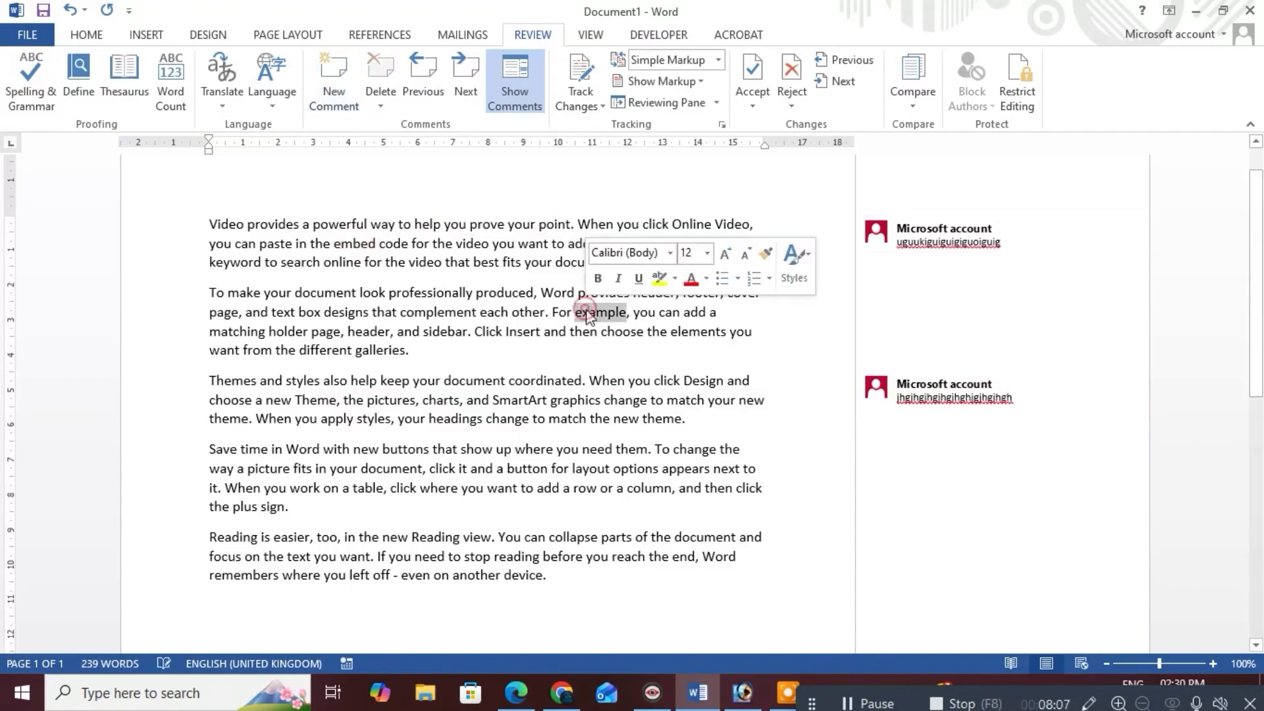
left_click(344, 109)
type("kljhgjhljkhhjkhj")
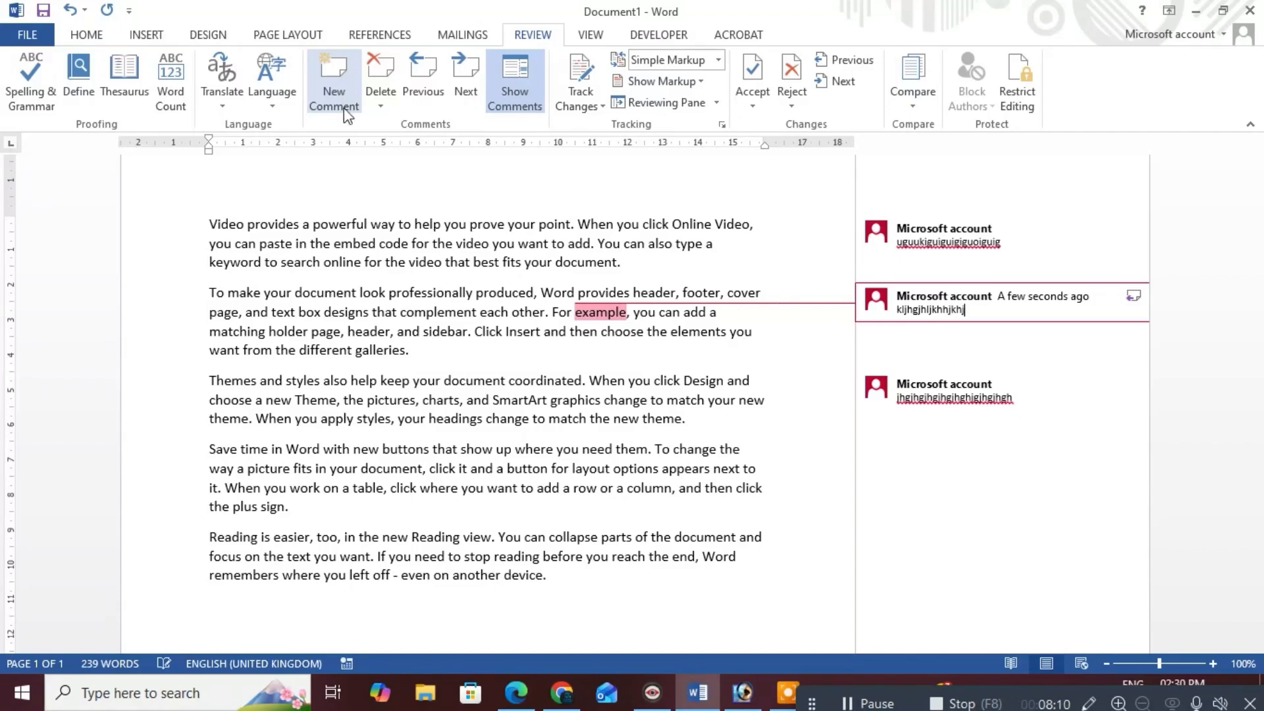
double_click(374, 420)
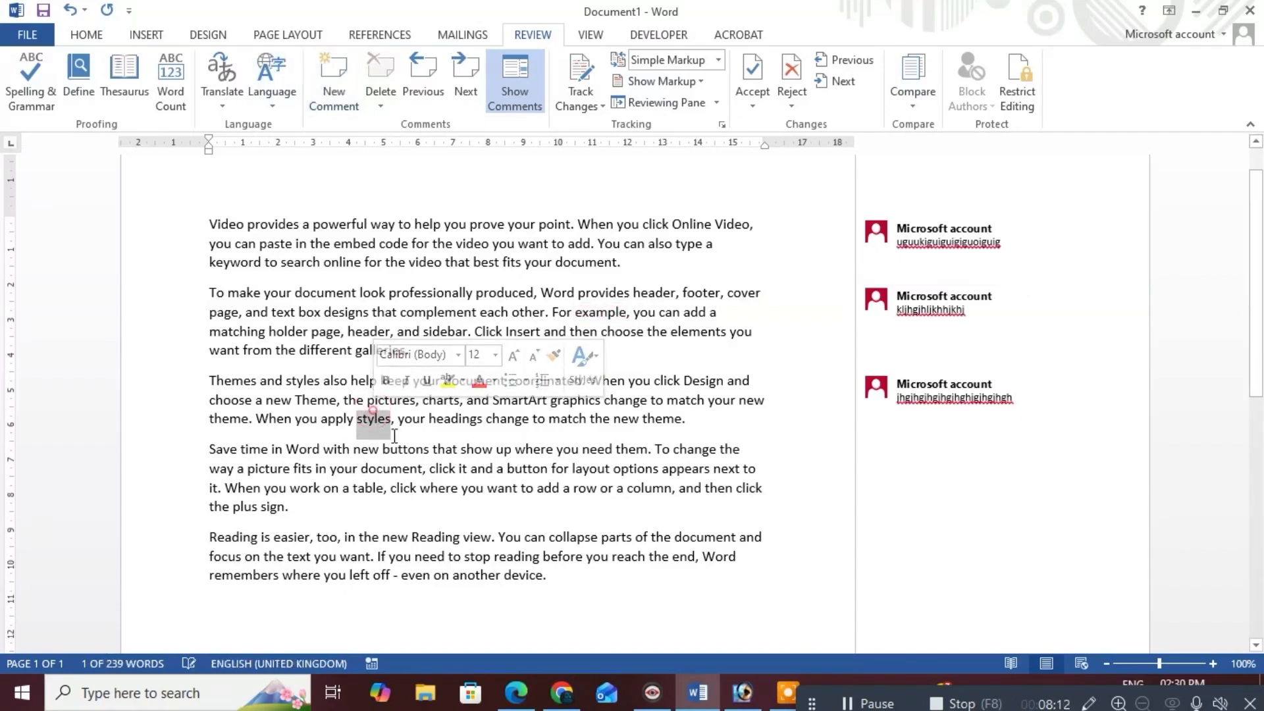
left_click(334, 86)
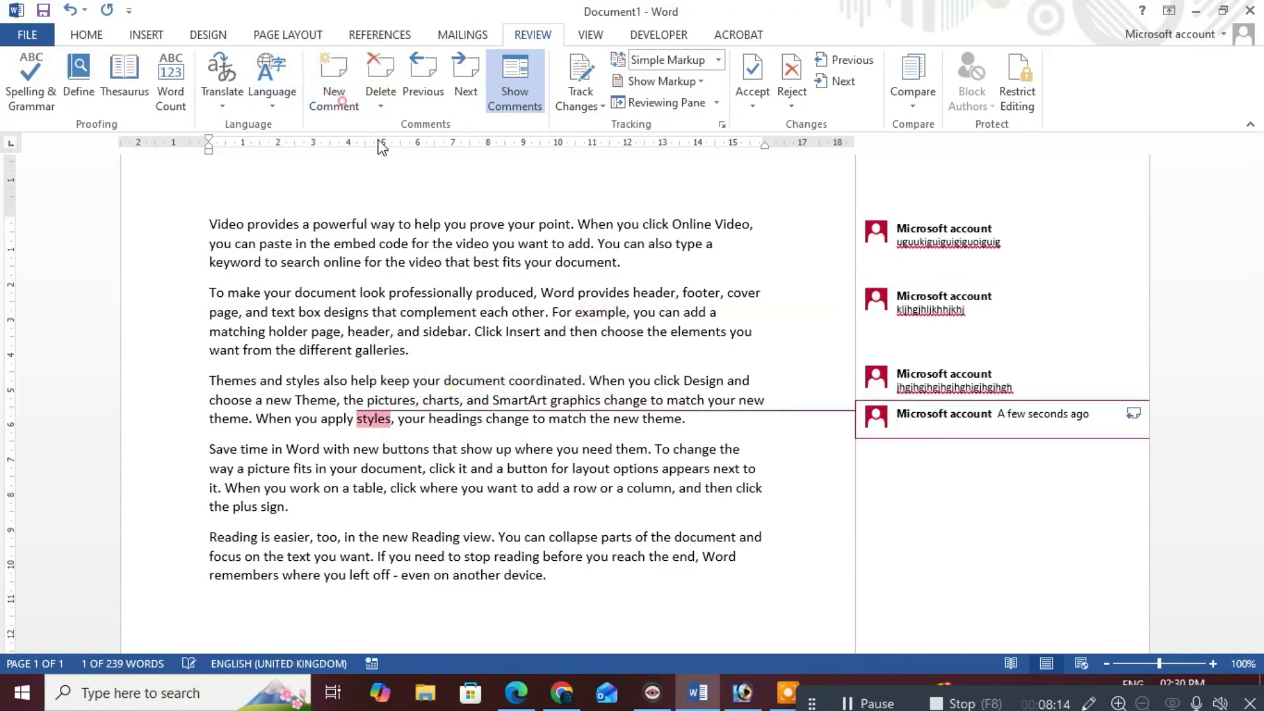
type("ljhljhlkhlklkjhl")
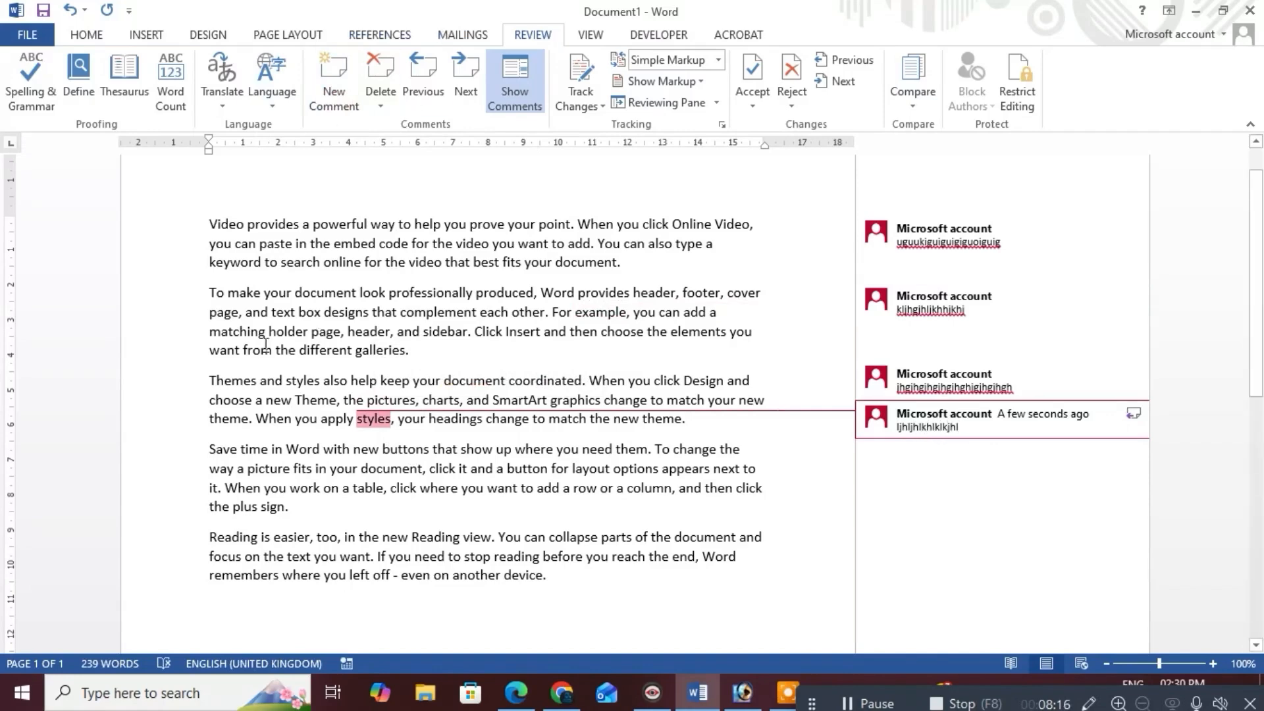
double_click(366, 488)
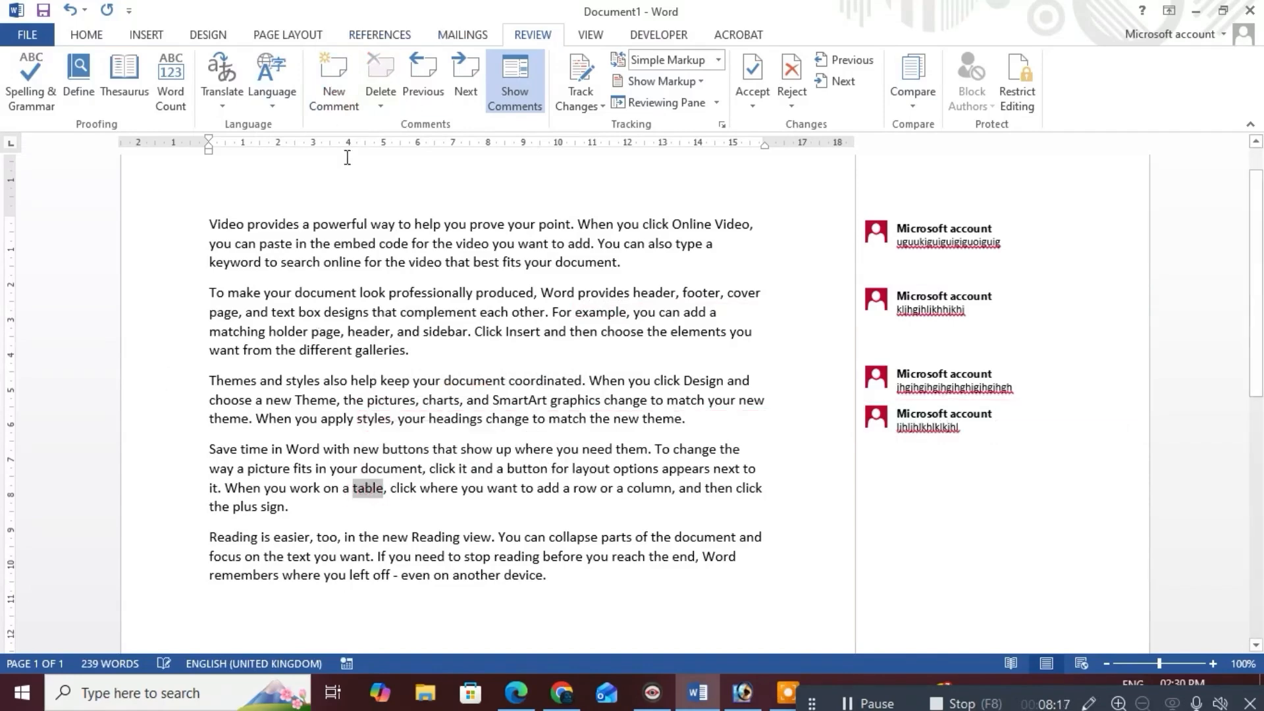
left_click(326, 90)
type("iohhhhhh")
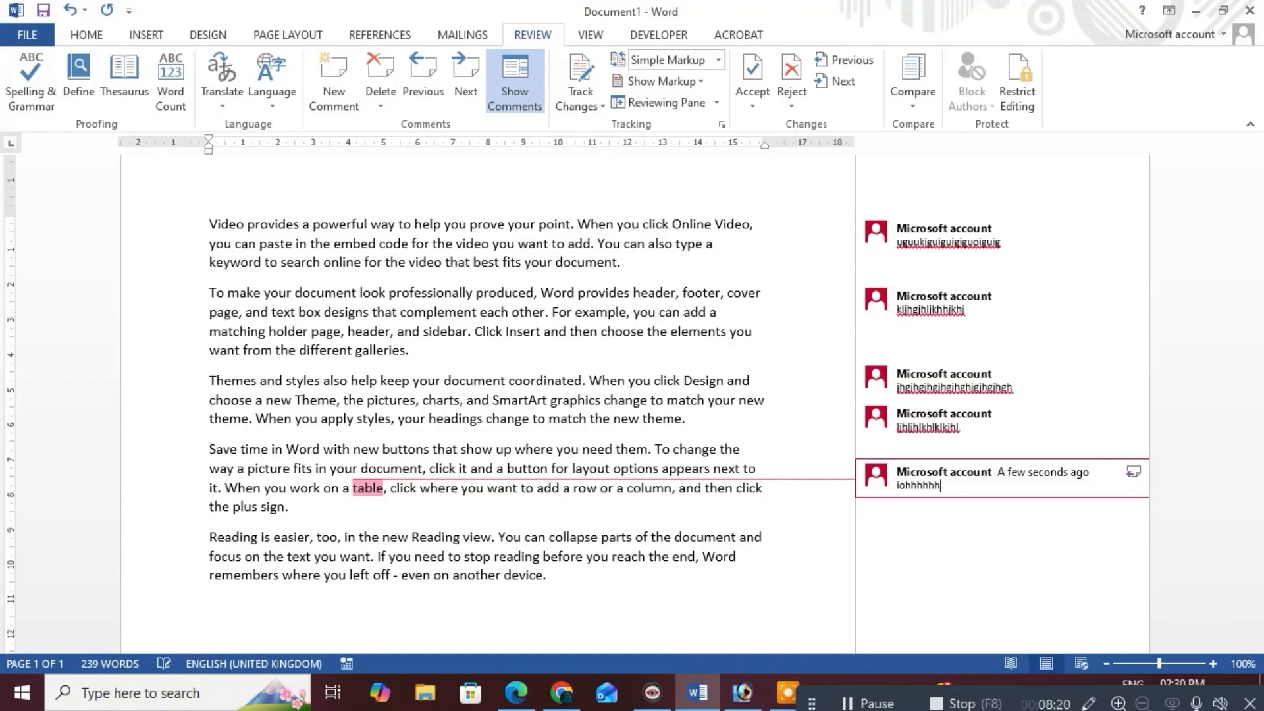
left_click(475, 222)
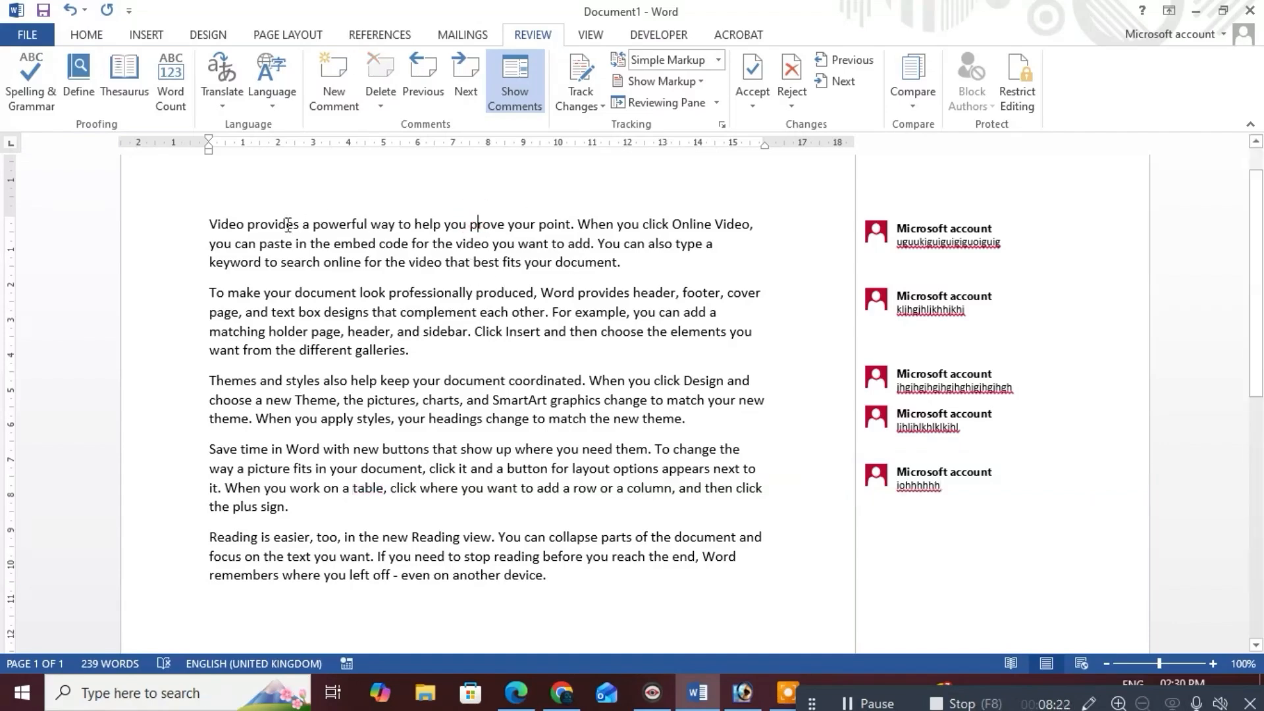
Step forward and back through the comments on embed, example, Theme and styles, ending on example
left_click(208, 224)
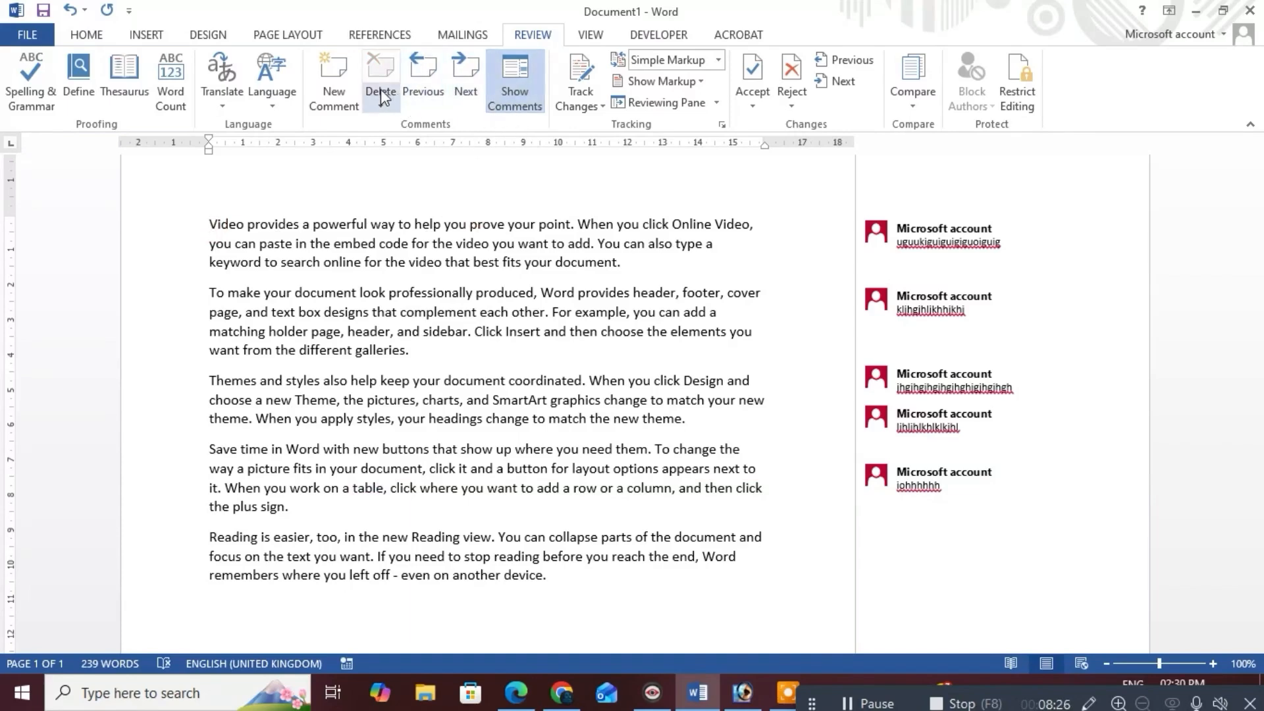
left_click(459, 87)
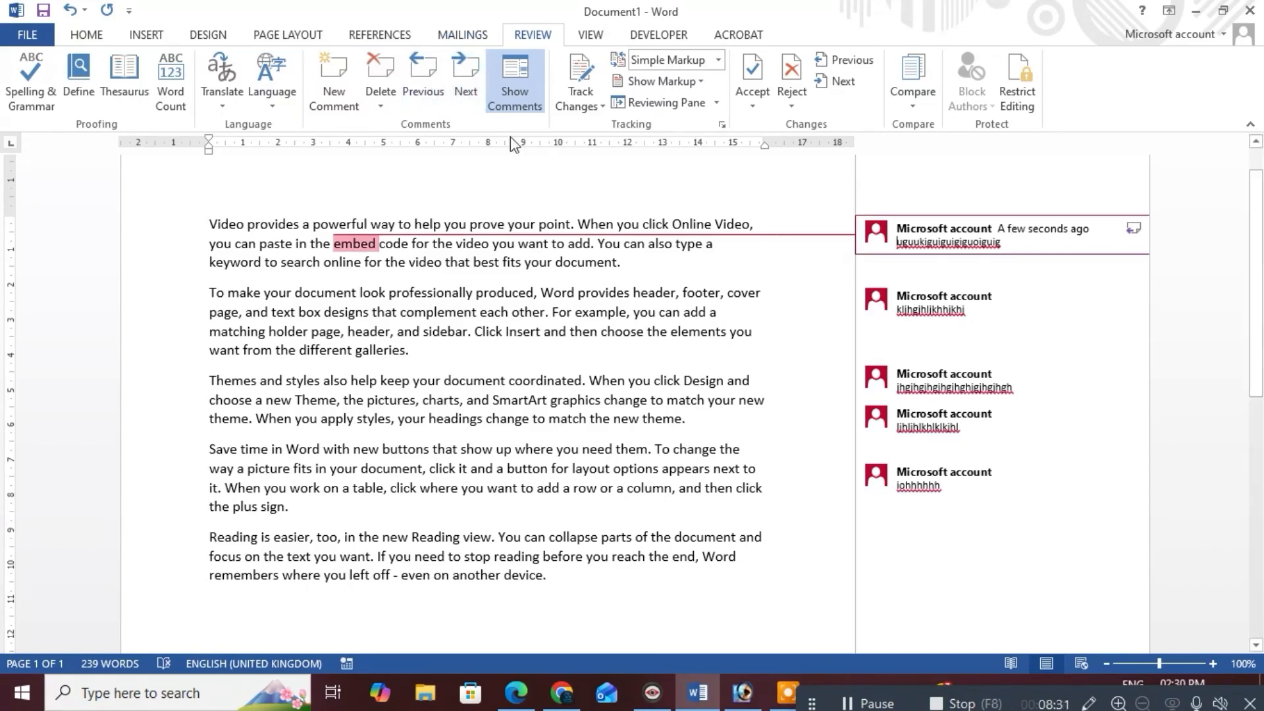
left_click(454, 86)
left_click(454, 87)
left_click(453, 81)
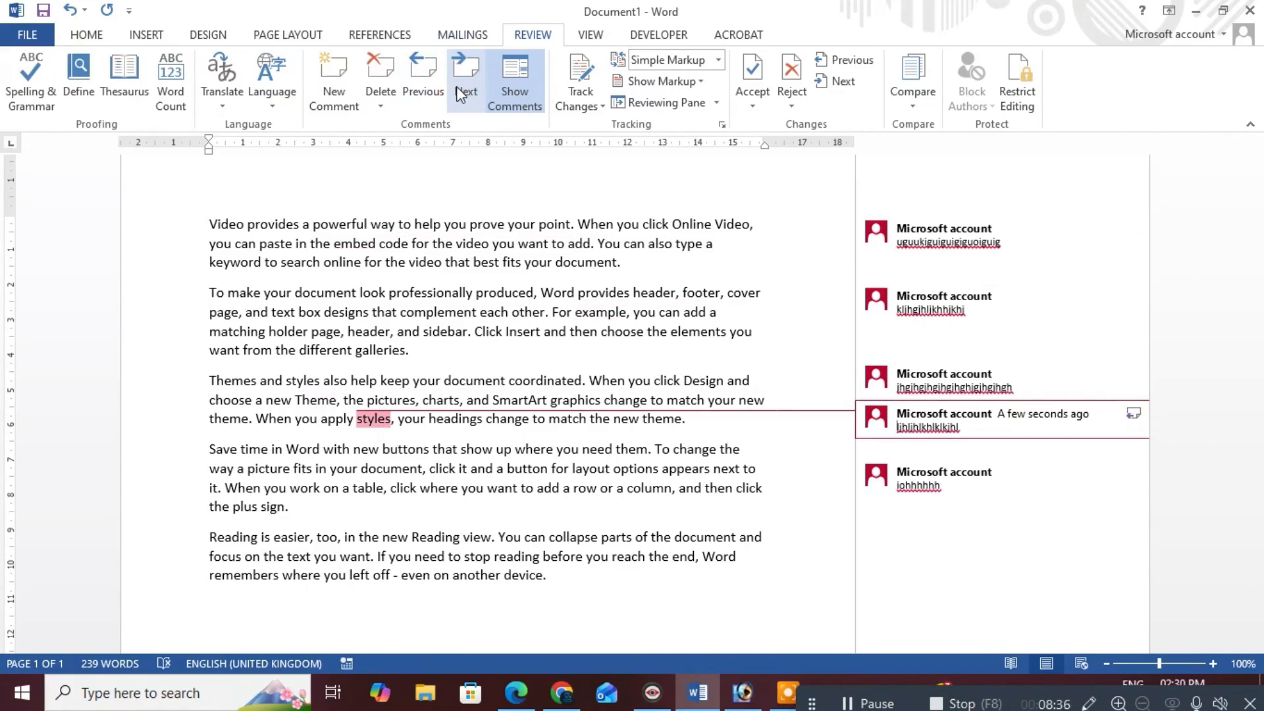
left_click(422, 85)
left_click(422, 85)
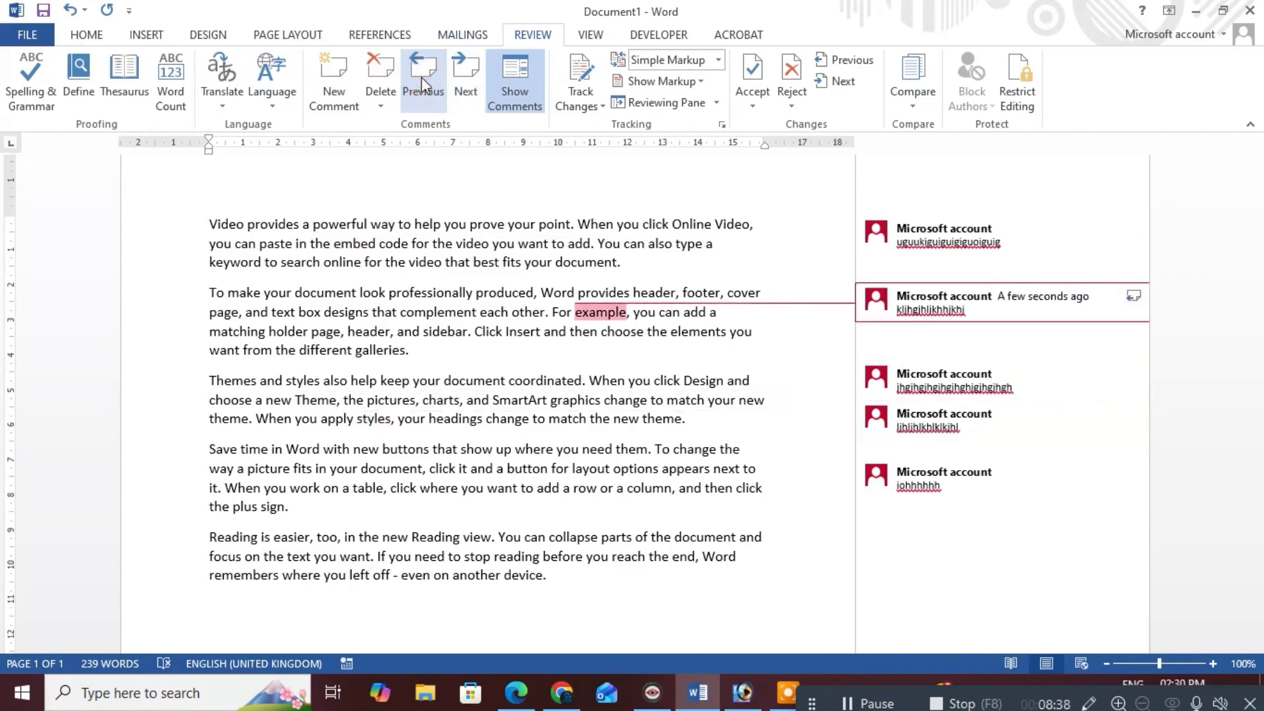
left_click(421, 79)
left_click(475, 90)
left_click(477, 93)
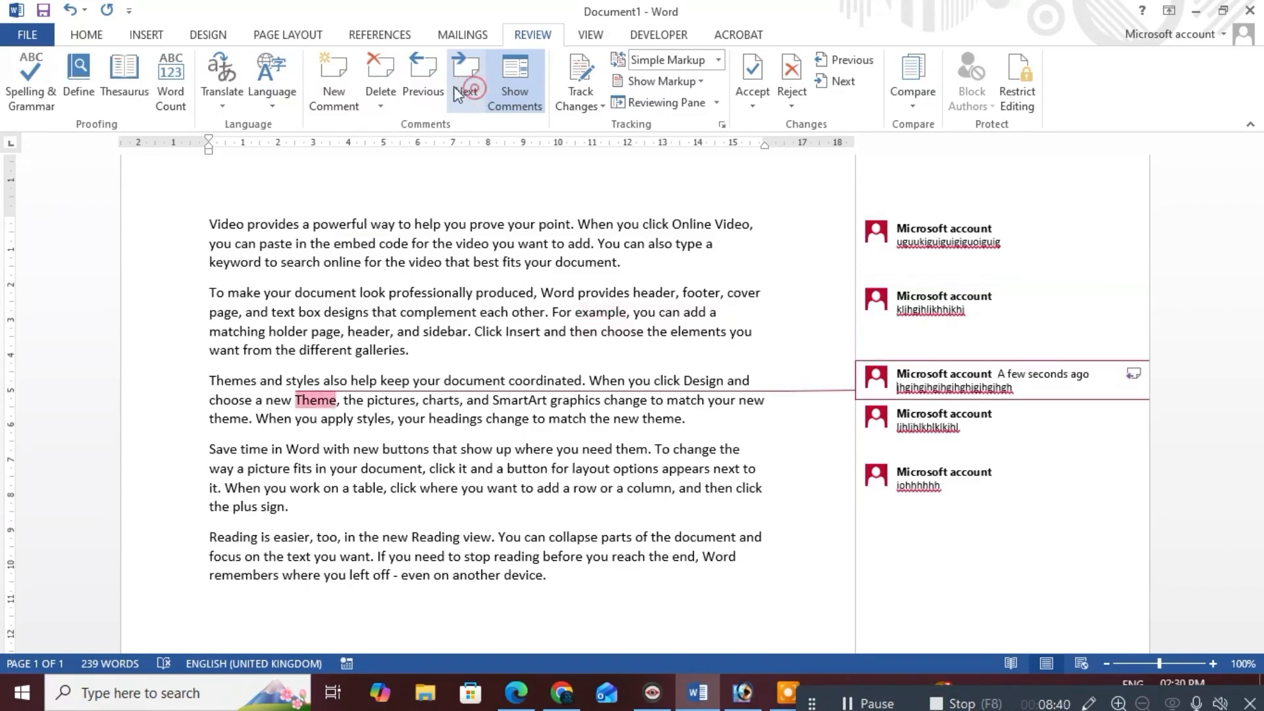
left_click(431, 91)
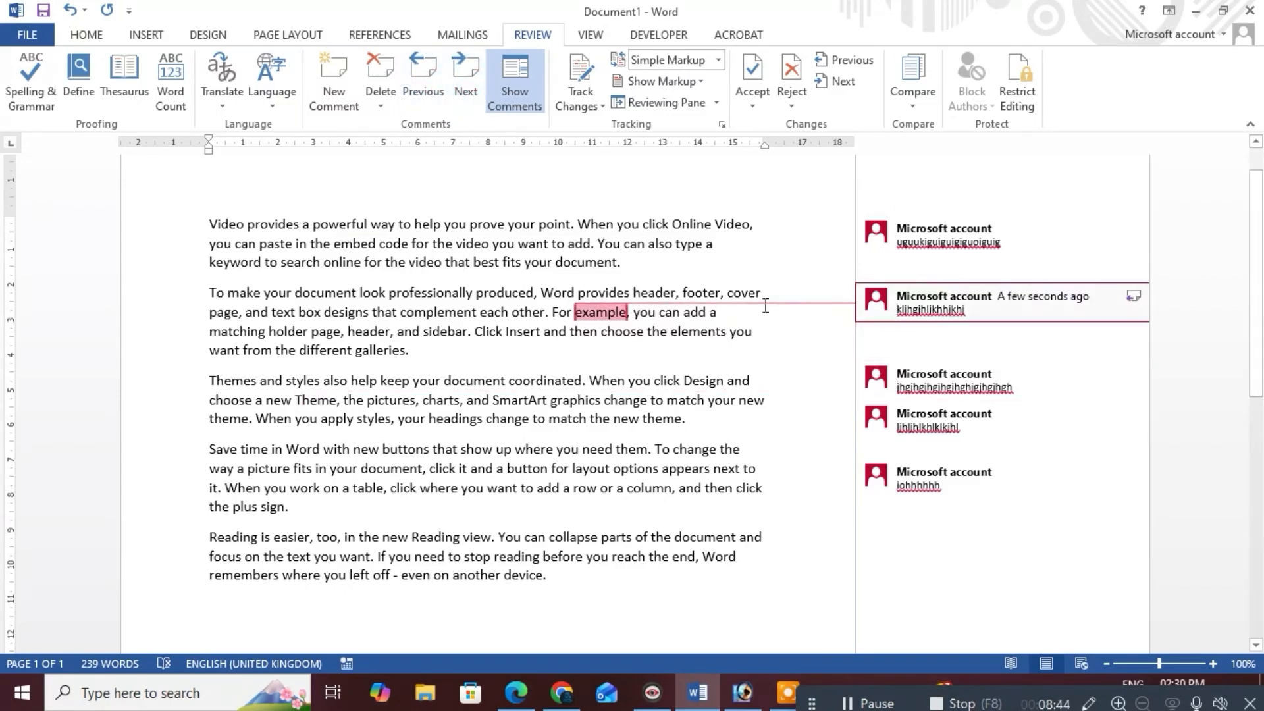
Delete the comment on 'example' and hide, then show, the margin comments
left_click(381, 76)
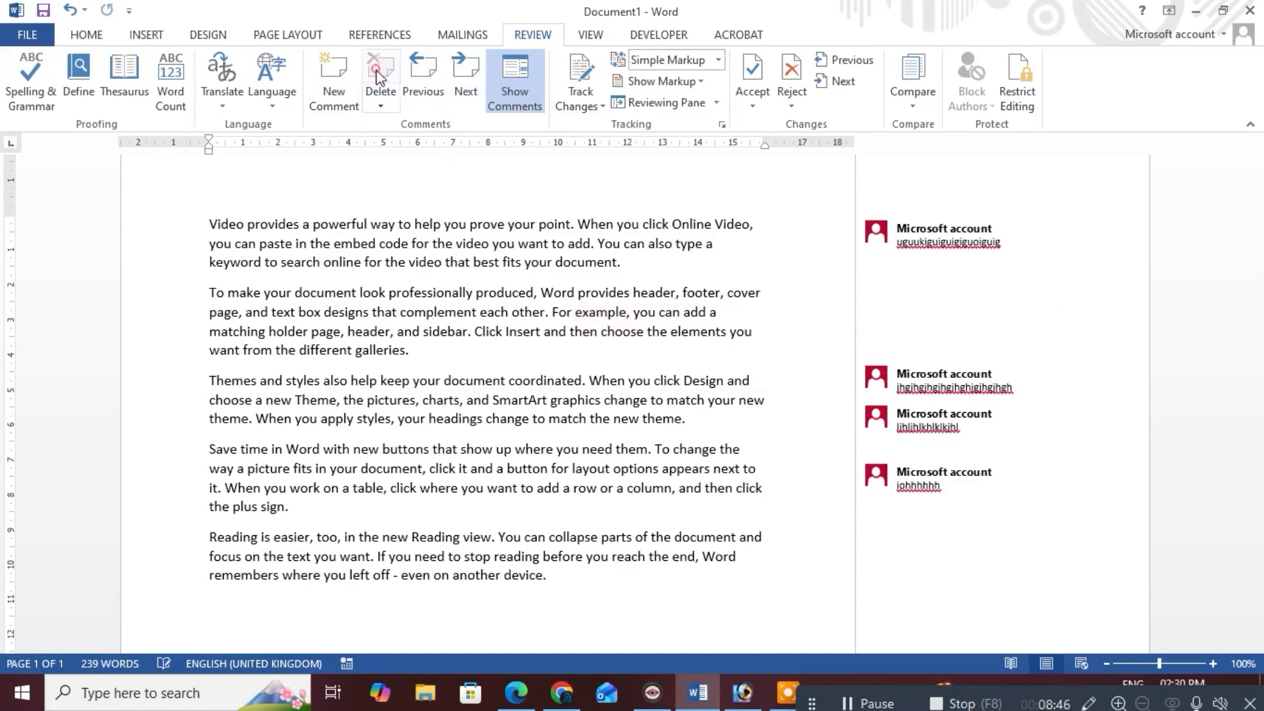
left_click(520, 84)
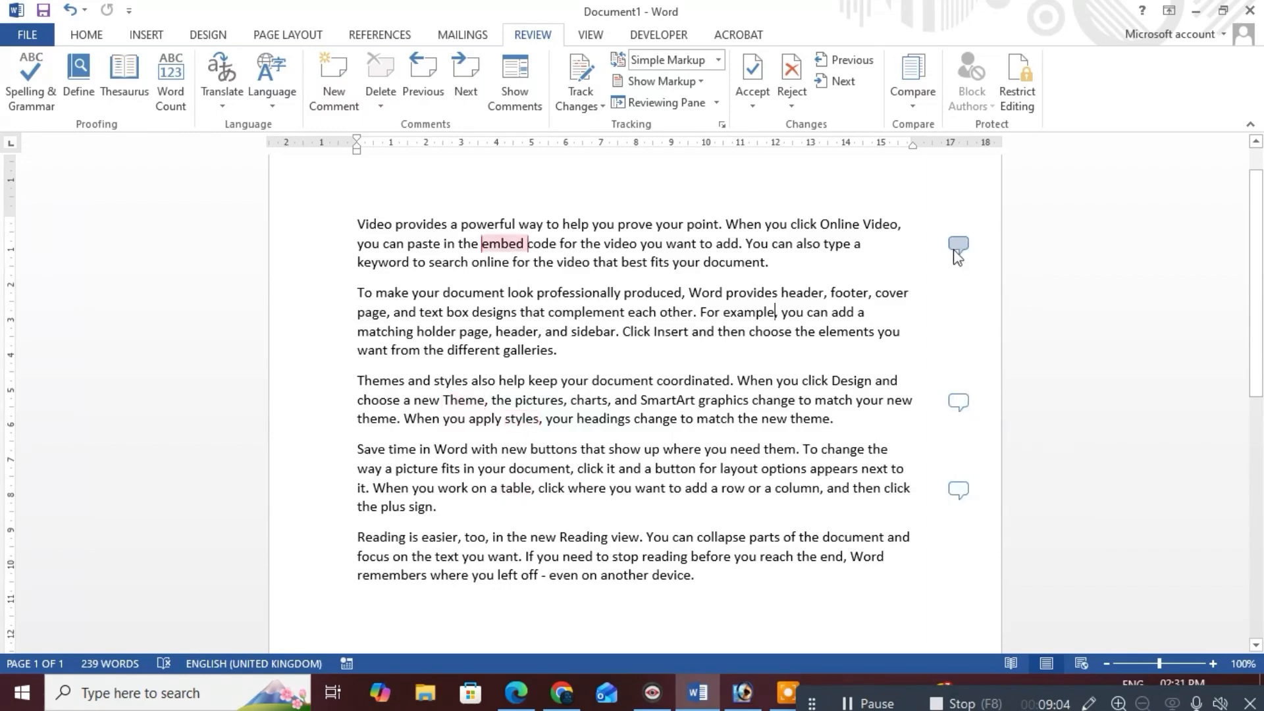
left_click(520, 81)
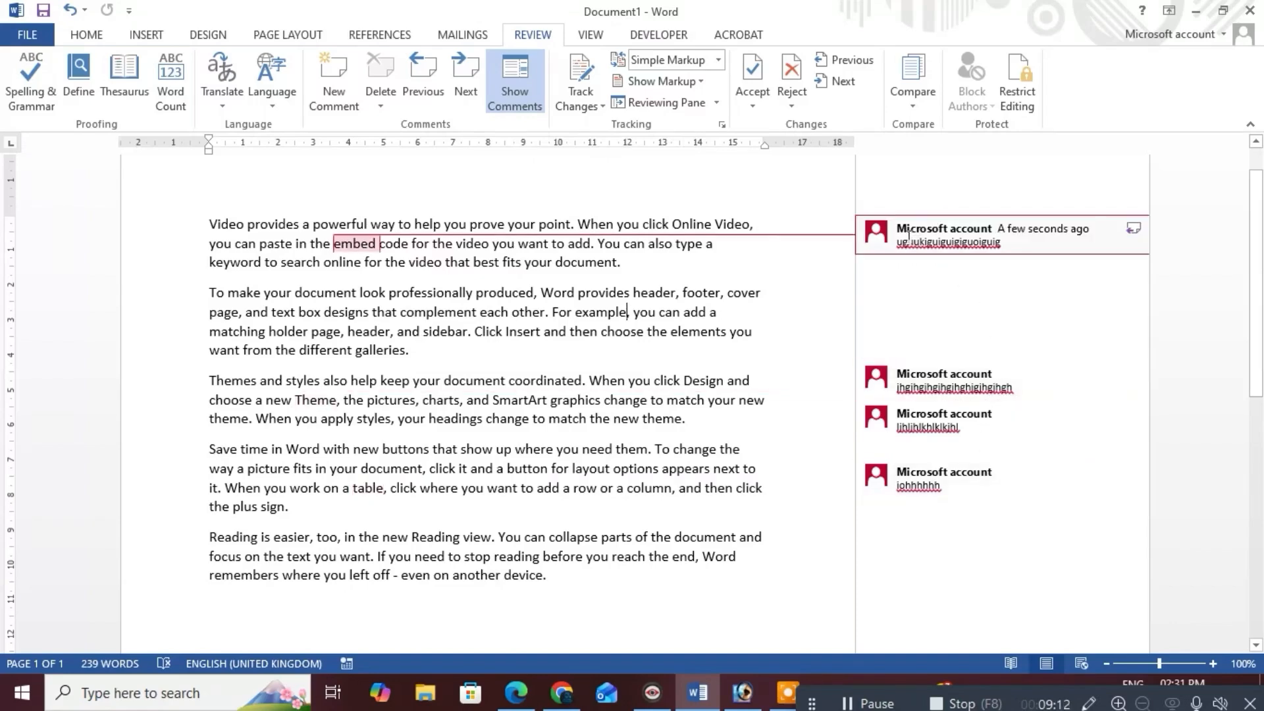
Delete the remaining comments, including those on 'Theme' and 'table', until none are left
left_click(404, 96)
left_click(466, 93)
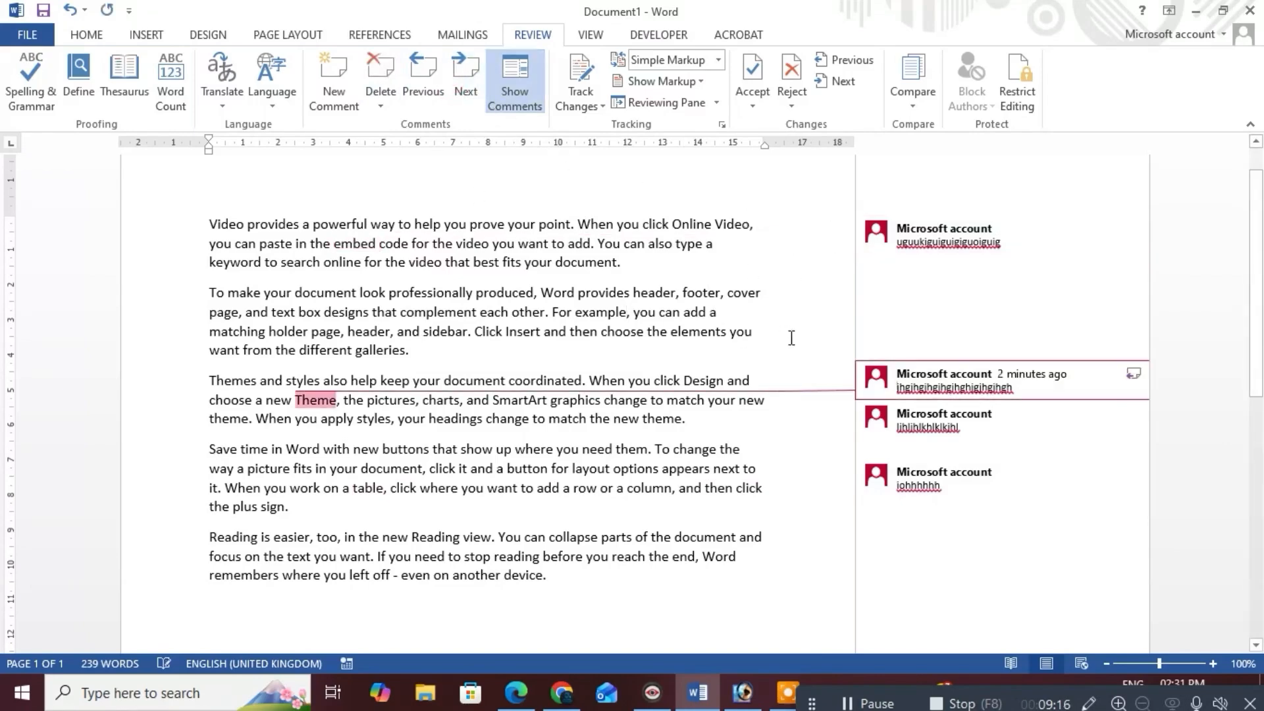
left_click(382, 73)
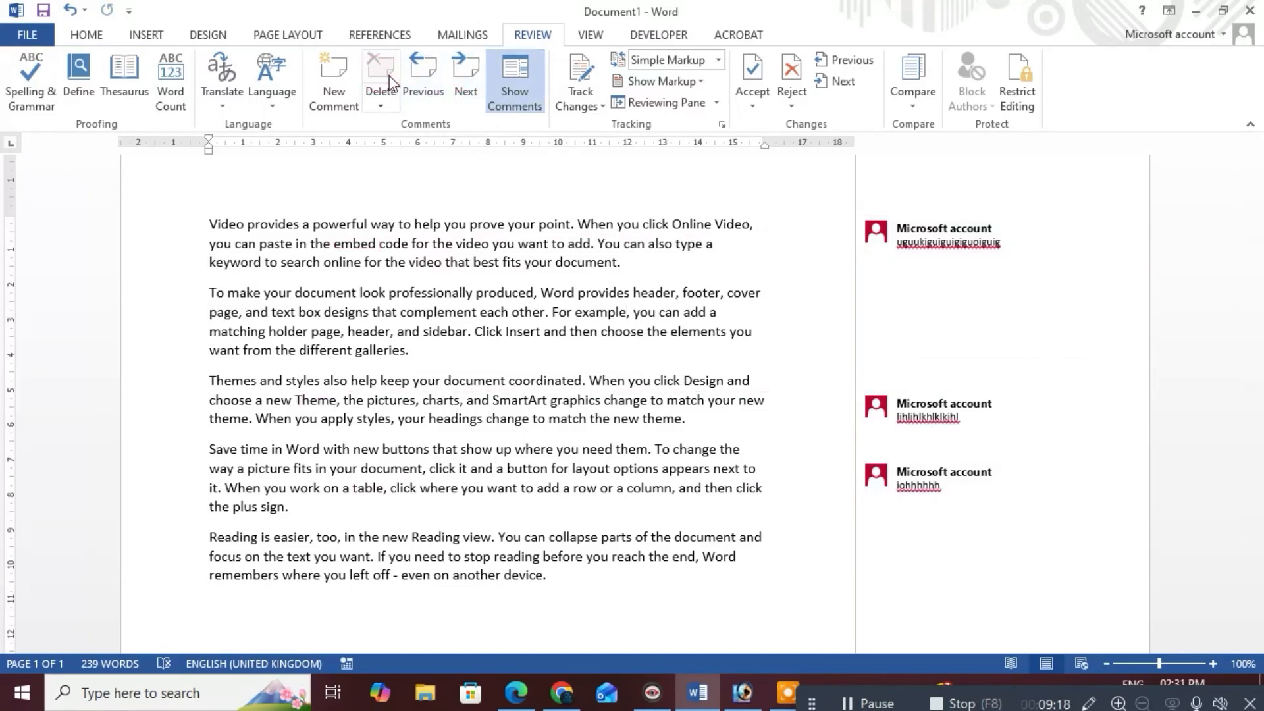
left_click(423, 85)
left_click(382, 74)
left_click(424, 86)
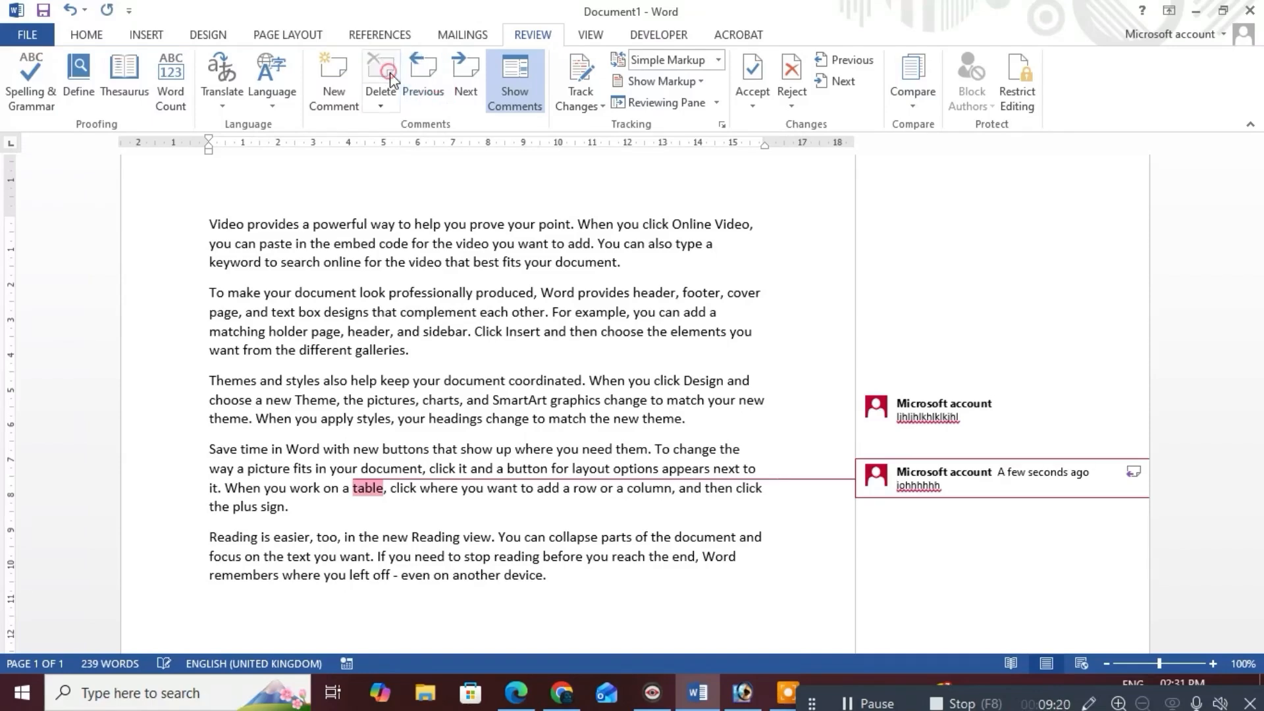
left_click(382, 74)
left_click(424, 85)
left_click(382, 74)
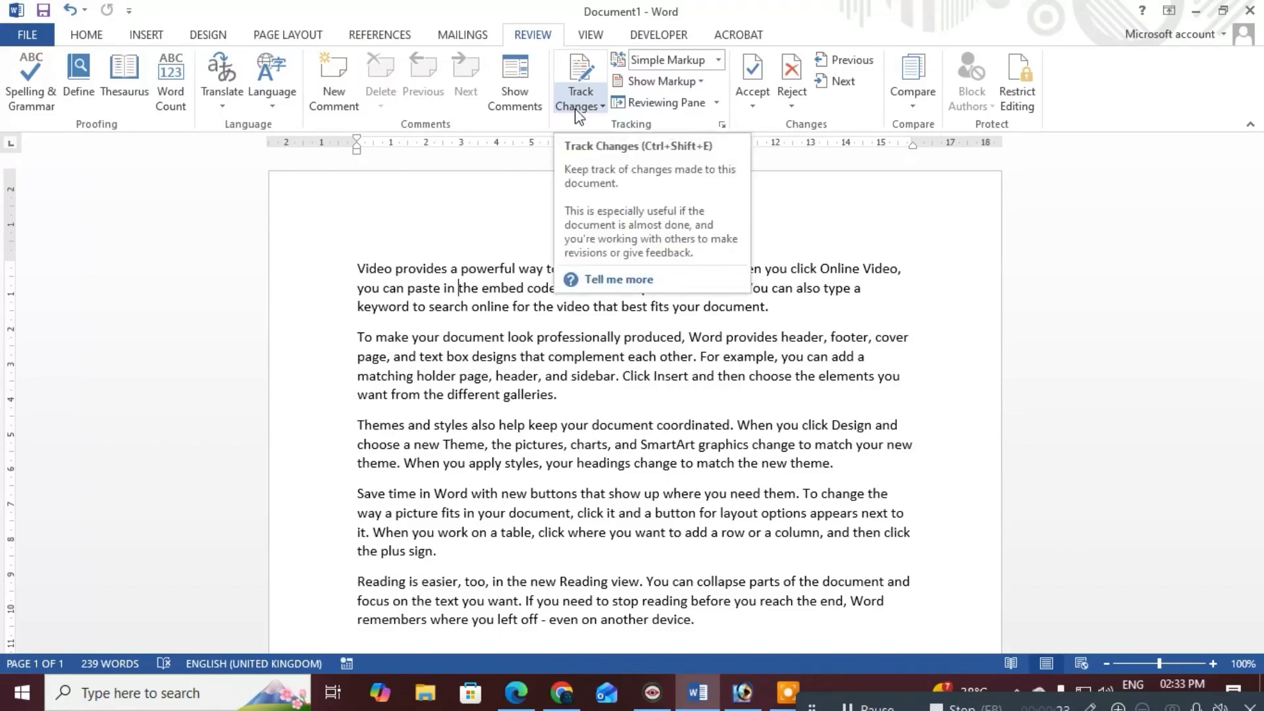
Place the cursor before 'Video' and turn Track Changes on
left_click(591, 93)
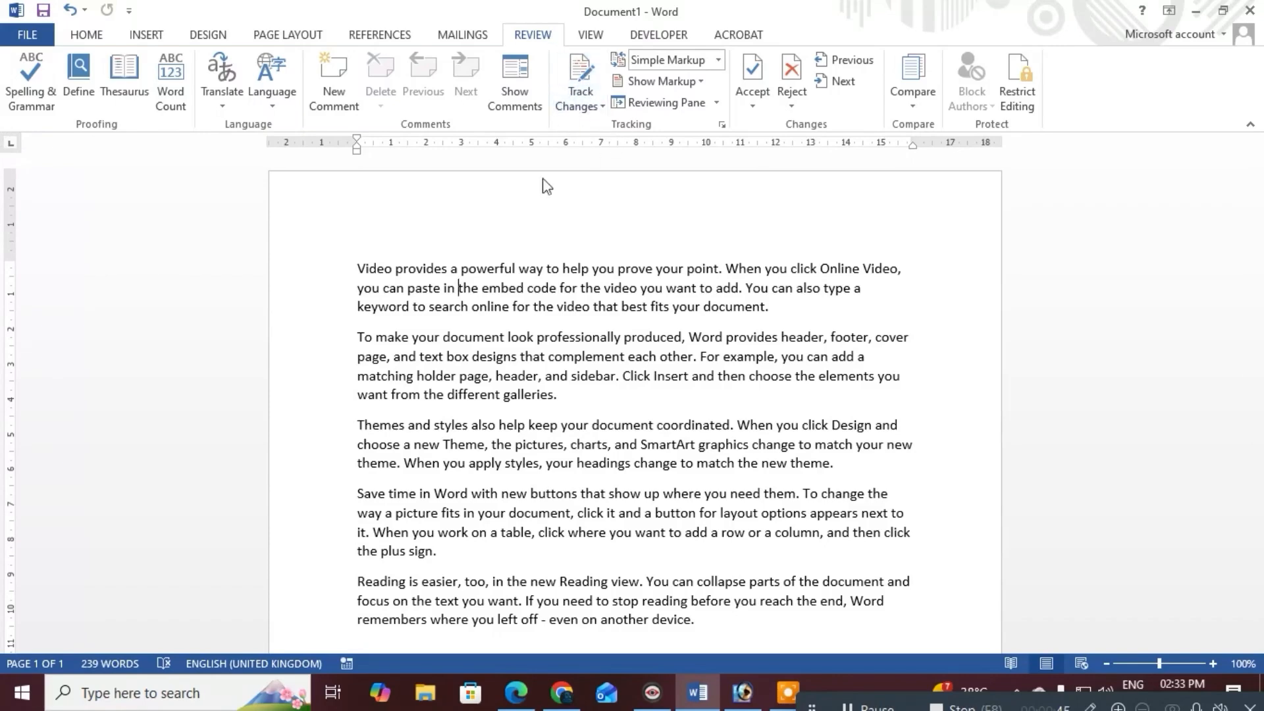
left_click(359, 265)
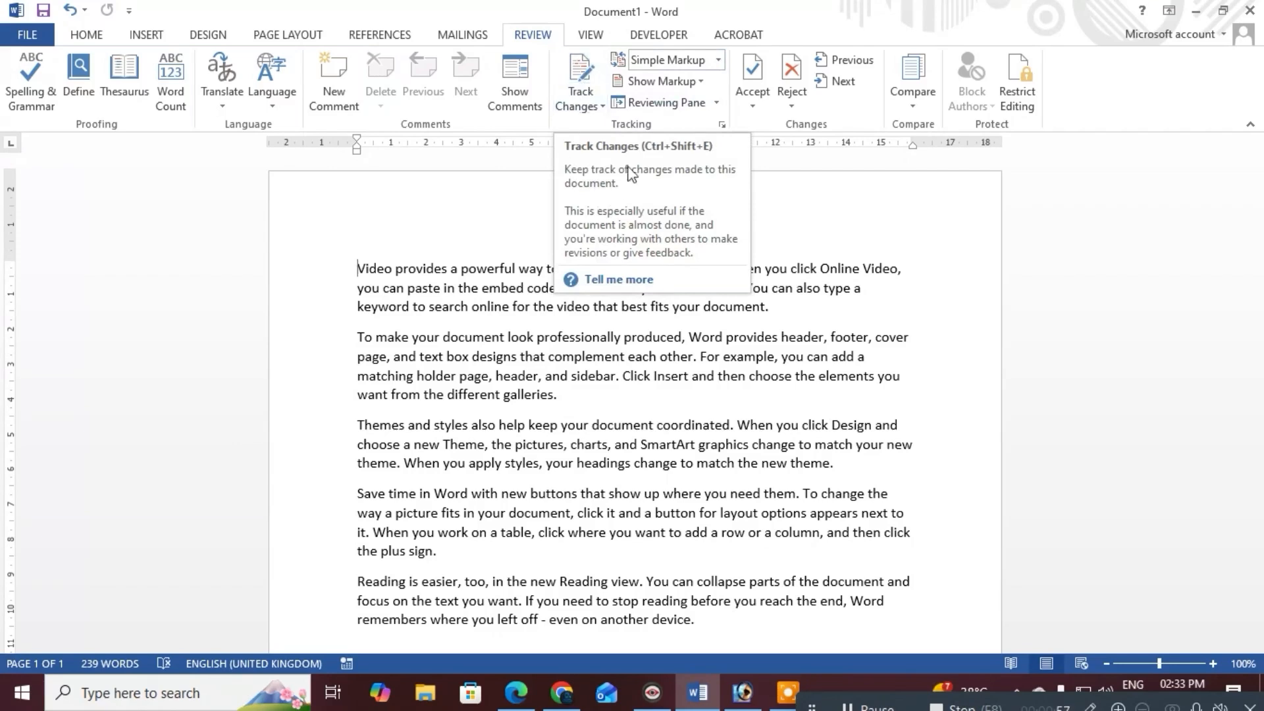
left_click(567, 75)
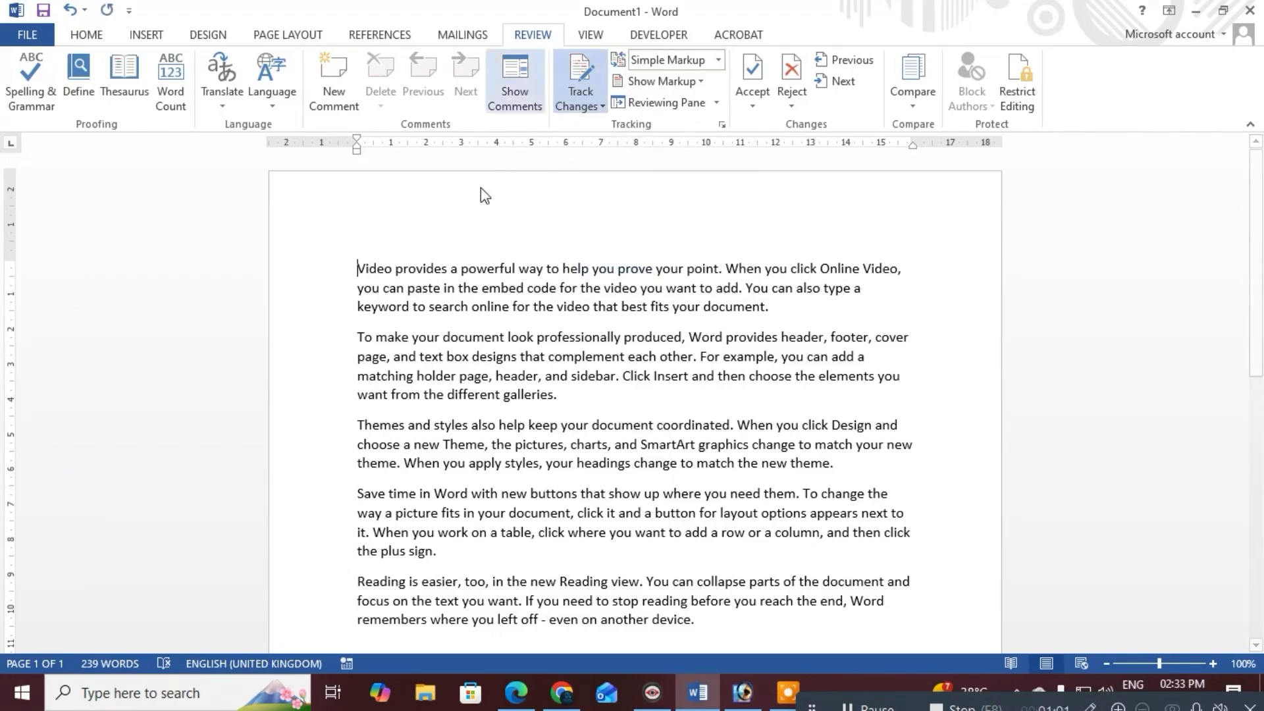
Insert five tracked filler lines after the paragraph ending in 'galleries'
left_click(382, 394)
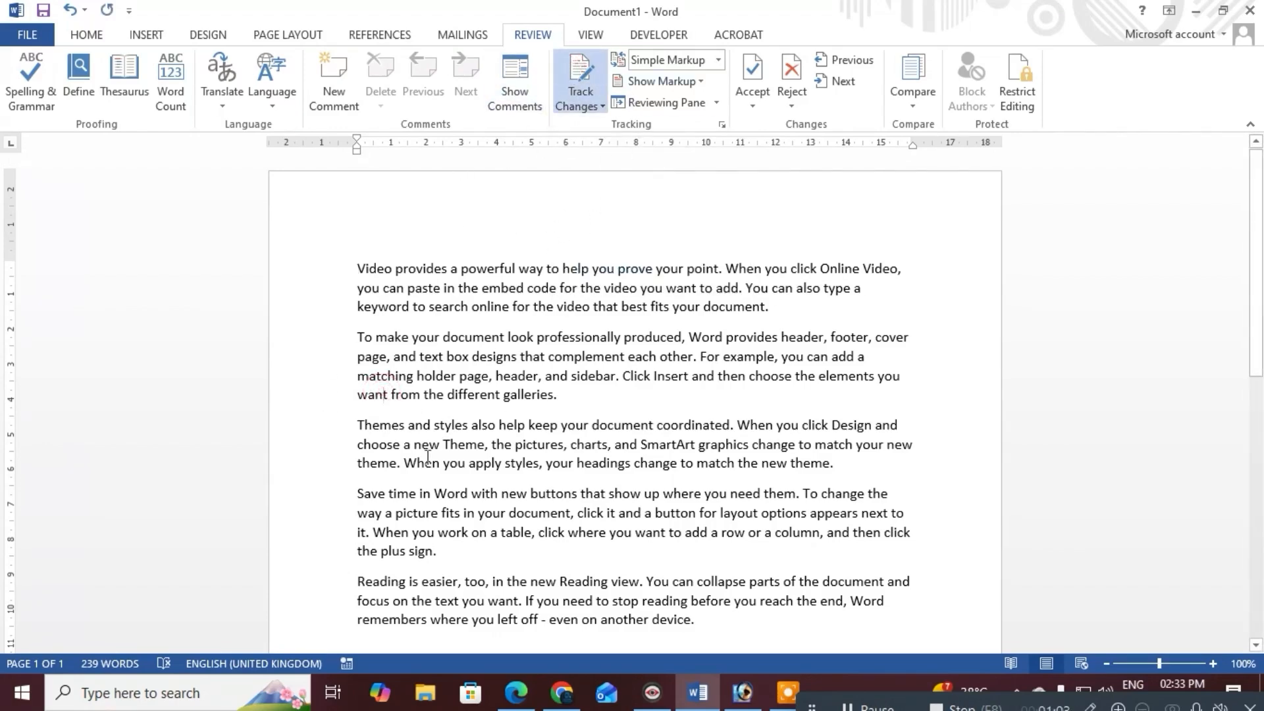
left_click(525, 401)
left_click(627, 391)
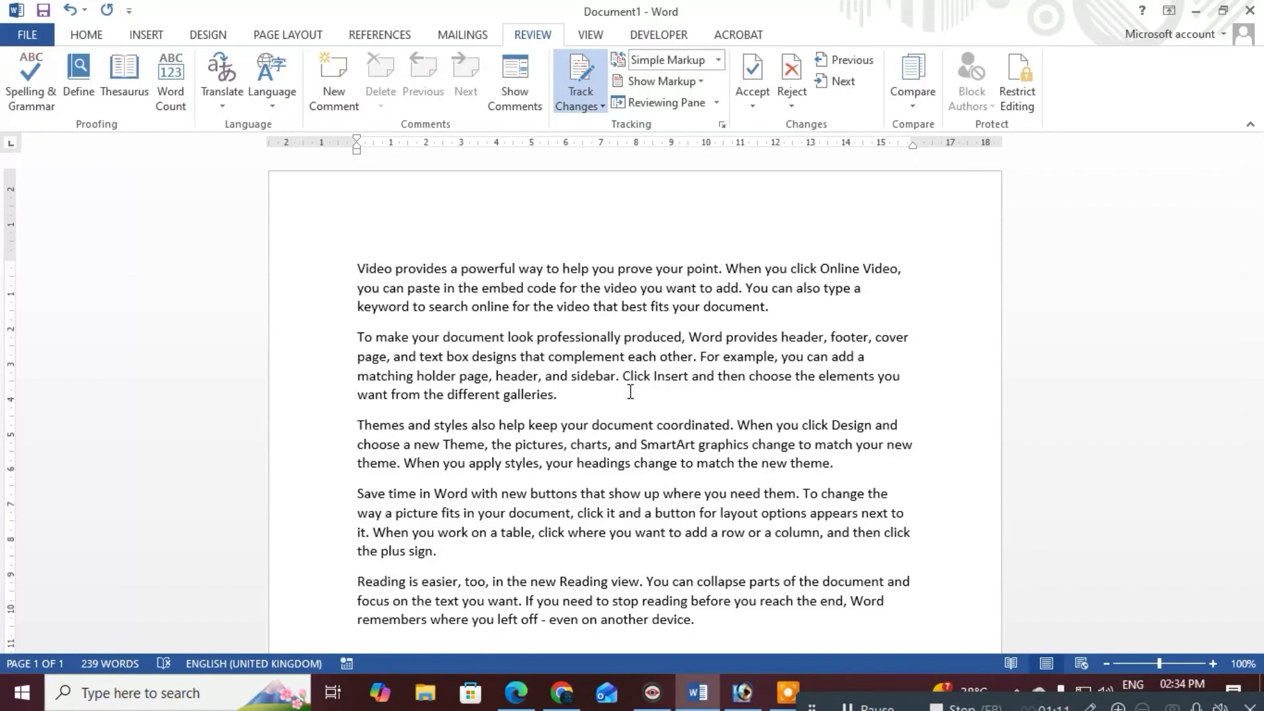
key("Return")
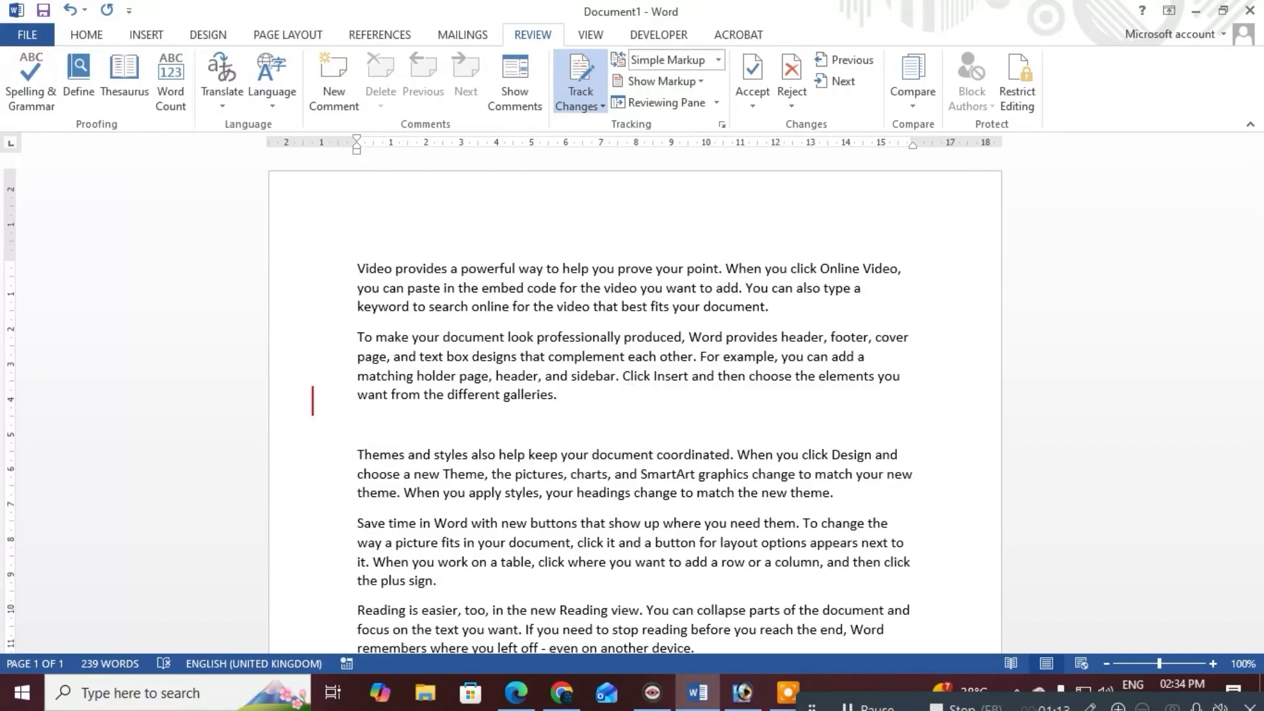
type("hgfgfvjvj")
key("Return")
type("kjbjkbkjb")
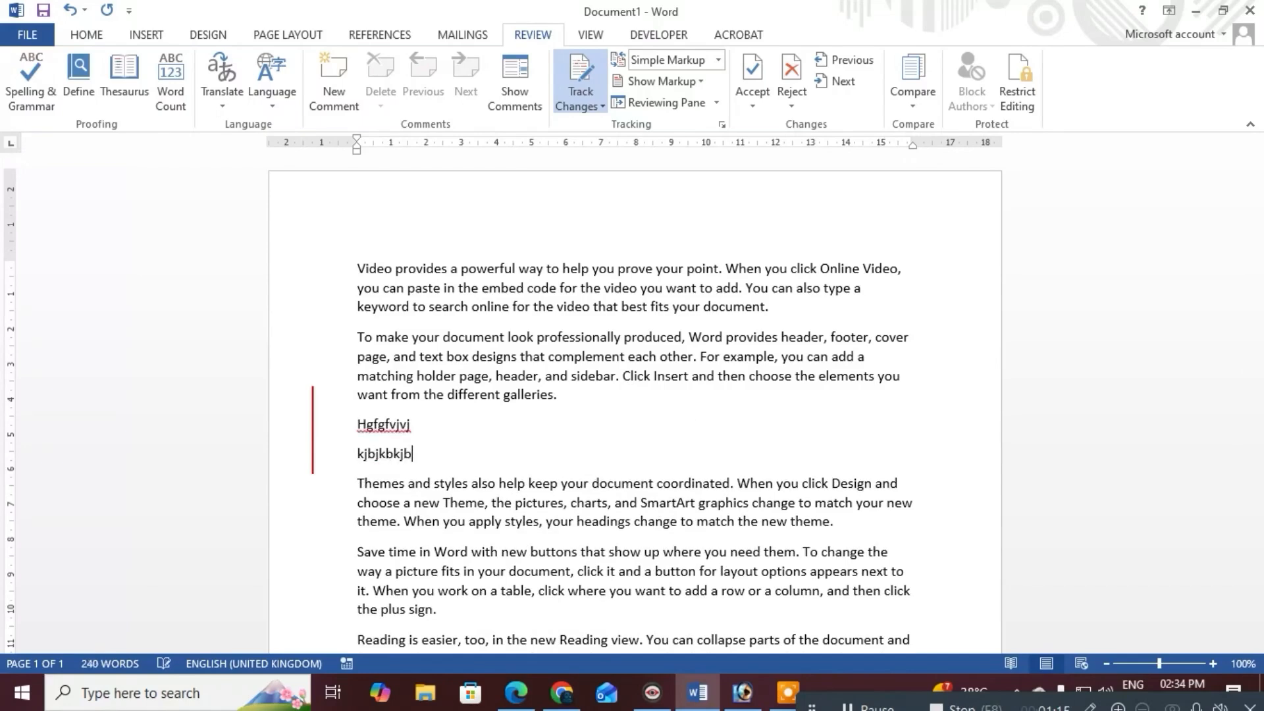
key("Return")
type("kjbkjbkjkjhjkhjkhgjhjk")
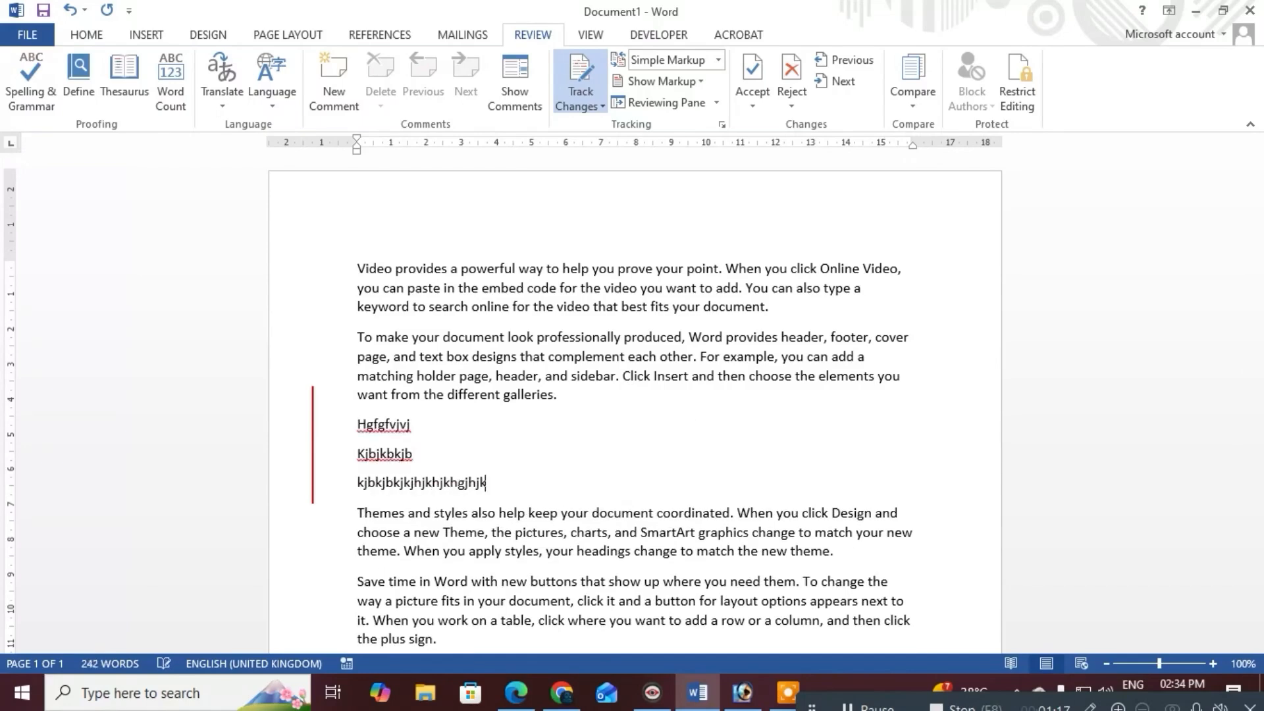
type("hgkjhgkjhgkjgkjgjkgkjgjkgjkgkjg")
key("Return")
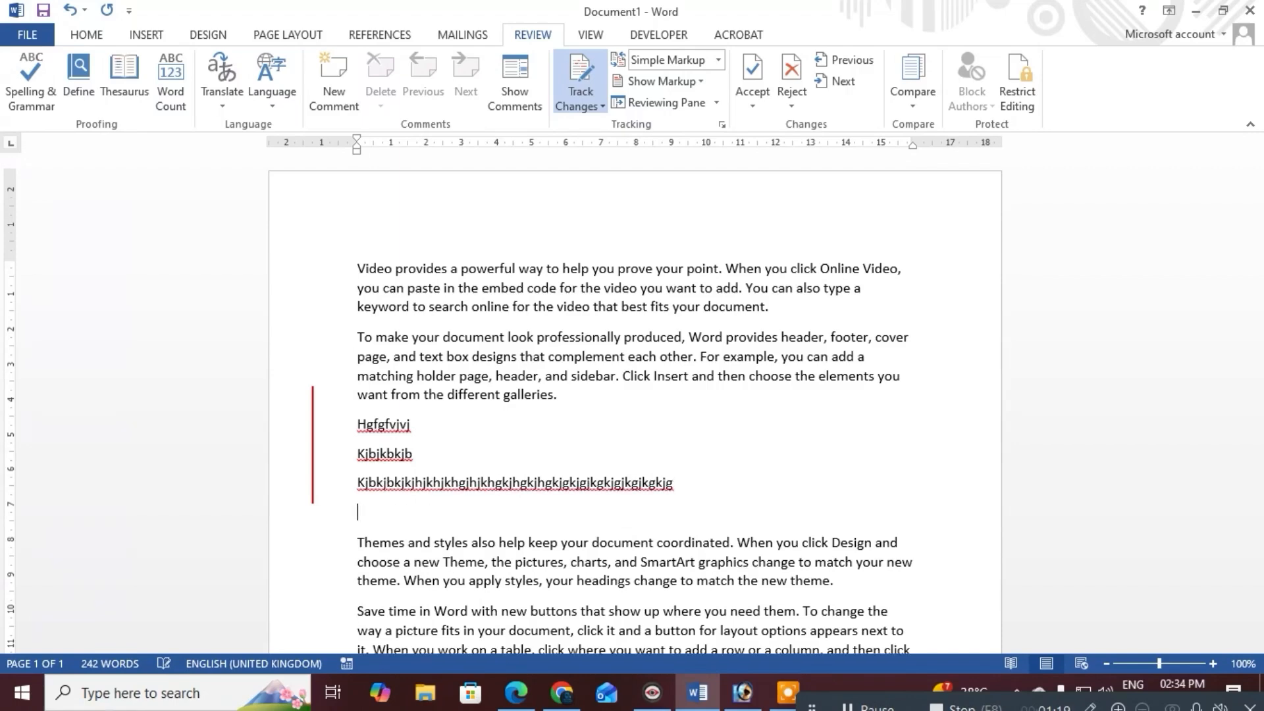
type("jkbkjbkjbjkbjkbkjbjkb")
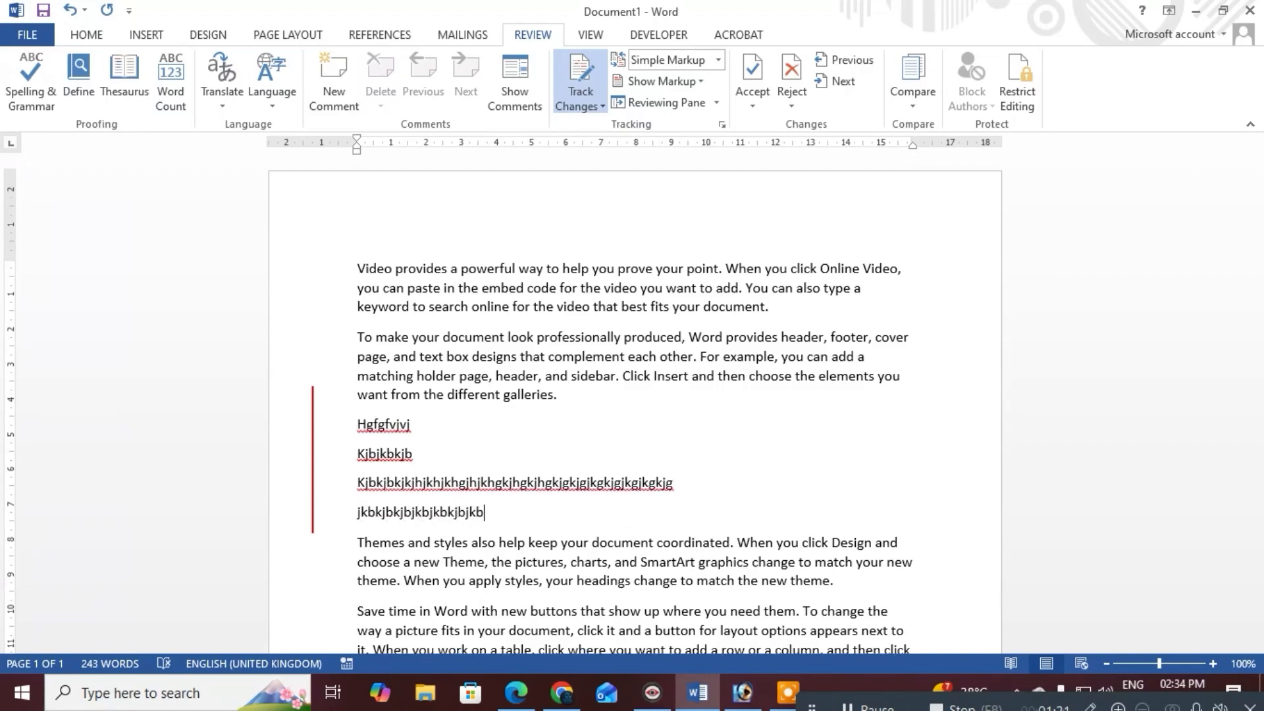
type("bbbbbbbbbbbbbbbbbbbbbbbbbbbbbbbbbbbbbbbbbbbjkjbjk")
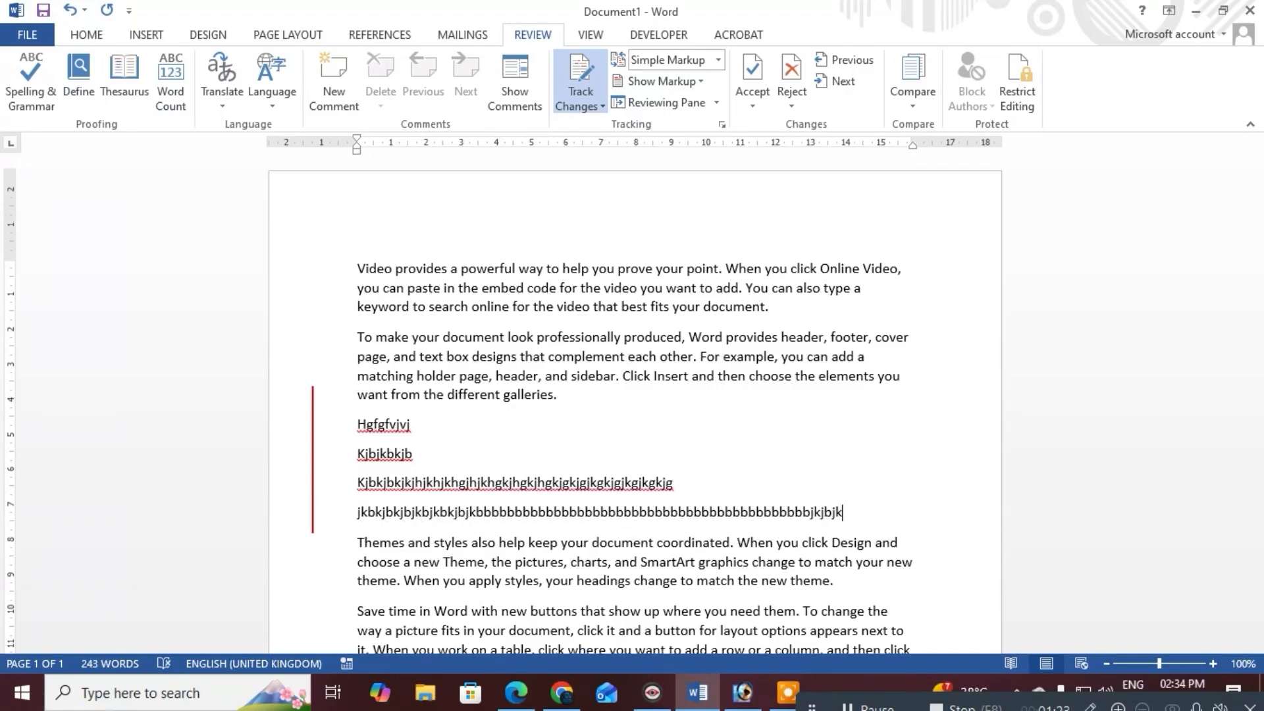
type("jk")
key("Return")
type("jlkbjbkkkk")
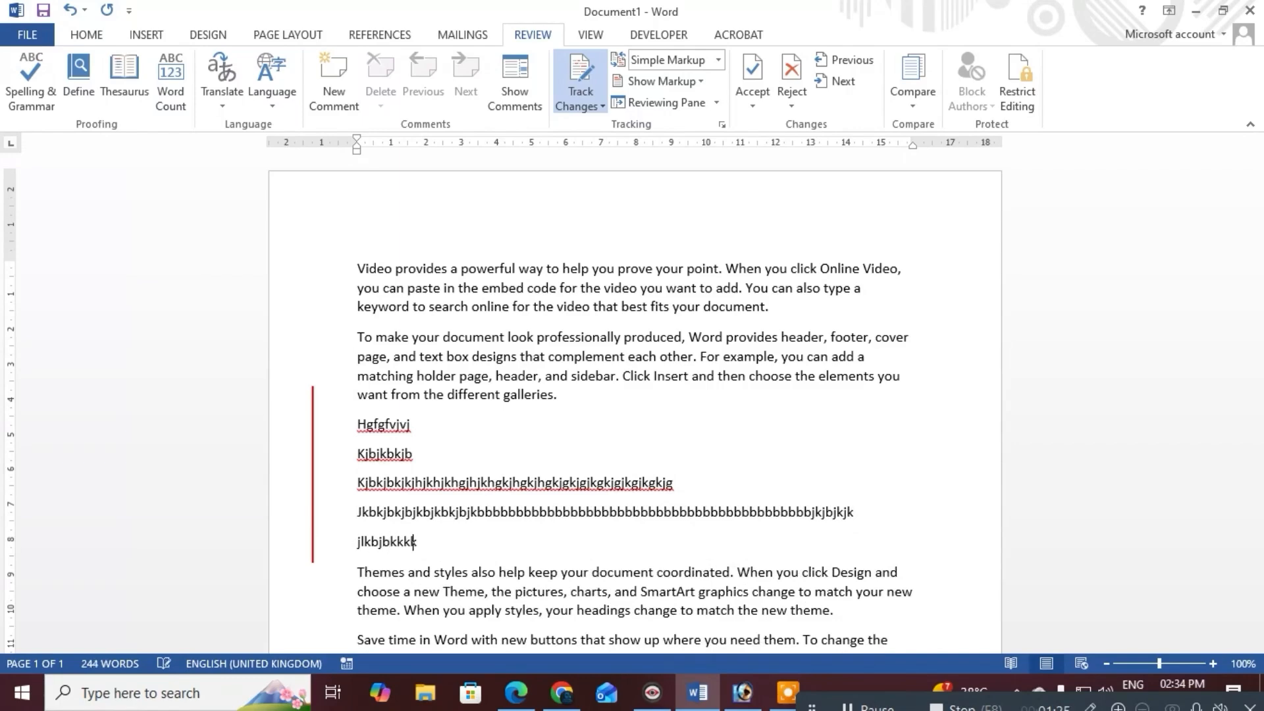
type("kkkkkkkkkkkkkkkkkkkkkkkkkkkkkkkkkkkkkkkkkkkkkkkkkkkkkkkkk")
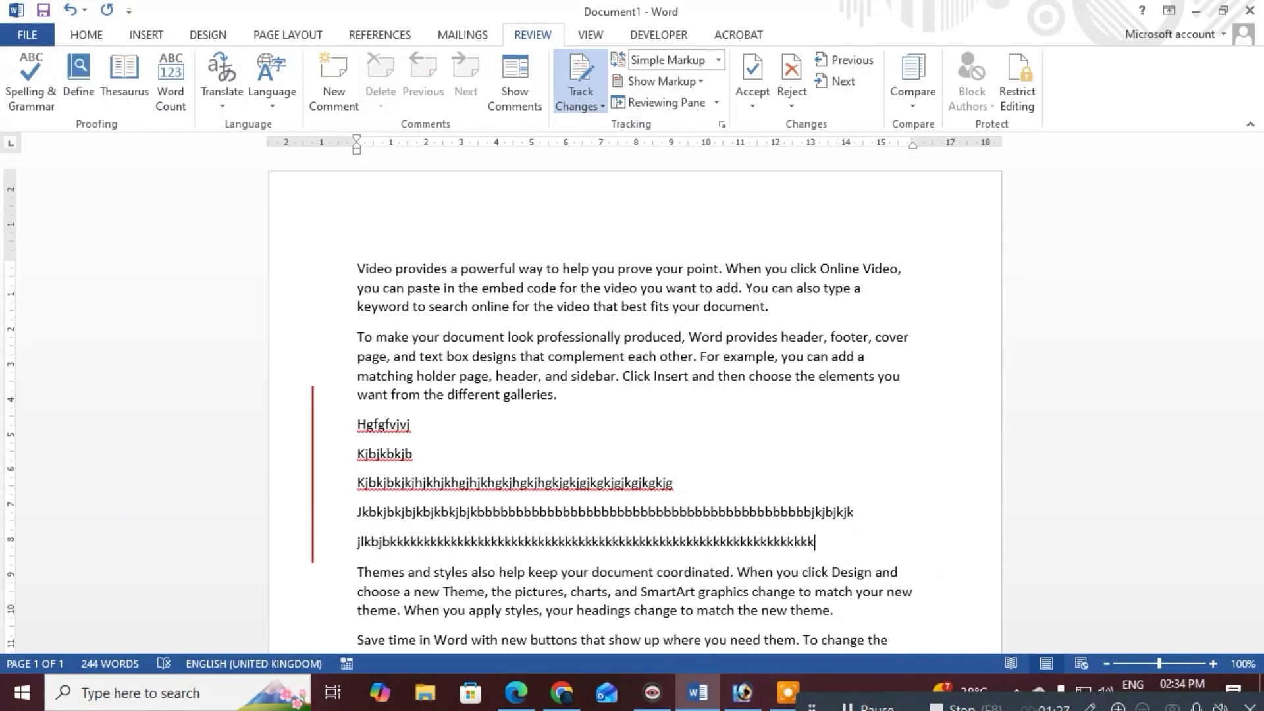
key("Return")
Insert three tracked filler lines after the paragraph ending with the plus sign
scroll(533, 367, "down", 3)
left_click(436, 506)
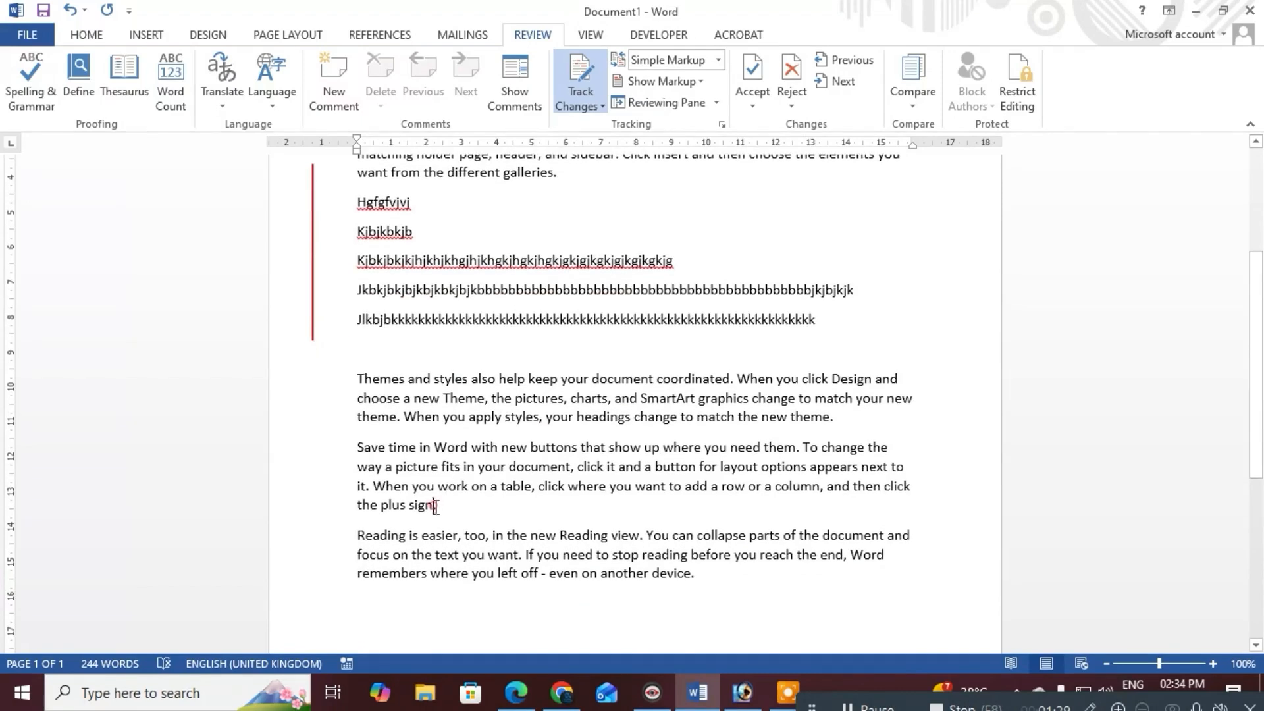
key("Return")
type("jlhjklhjlkhjklkhl")
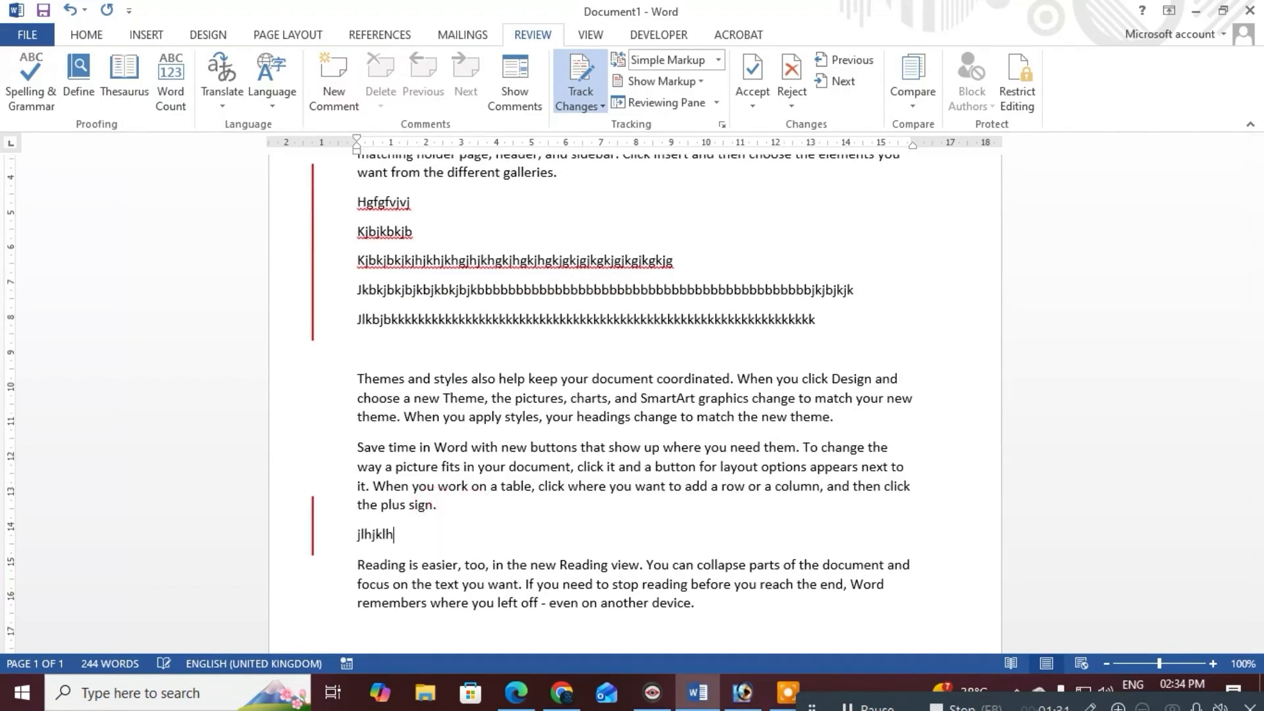
key("Return")
type("ljkbklbhlhbklb")
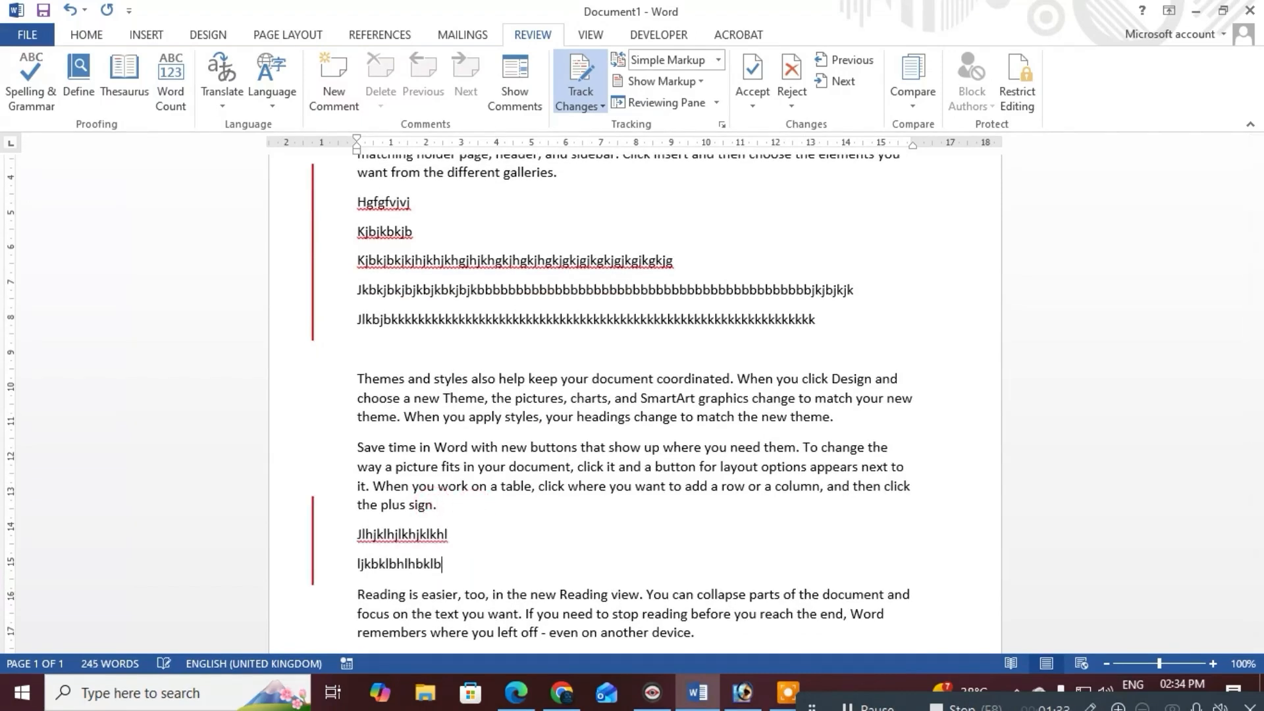
key("Return")
type("lkbnlkhnlkhnklhnk")
key("Return")
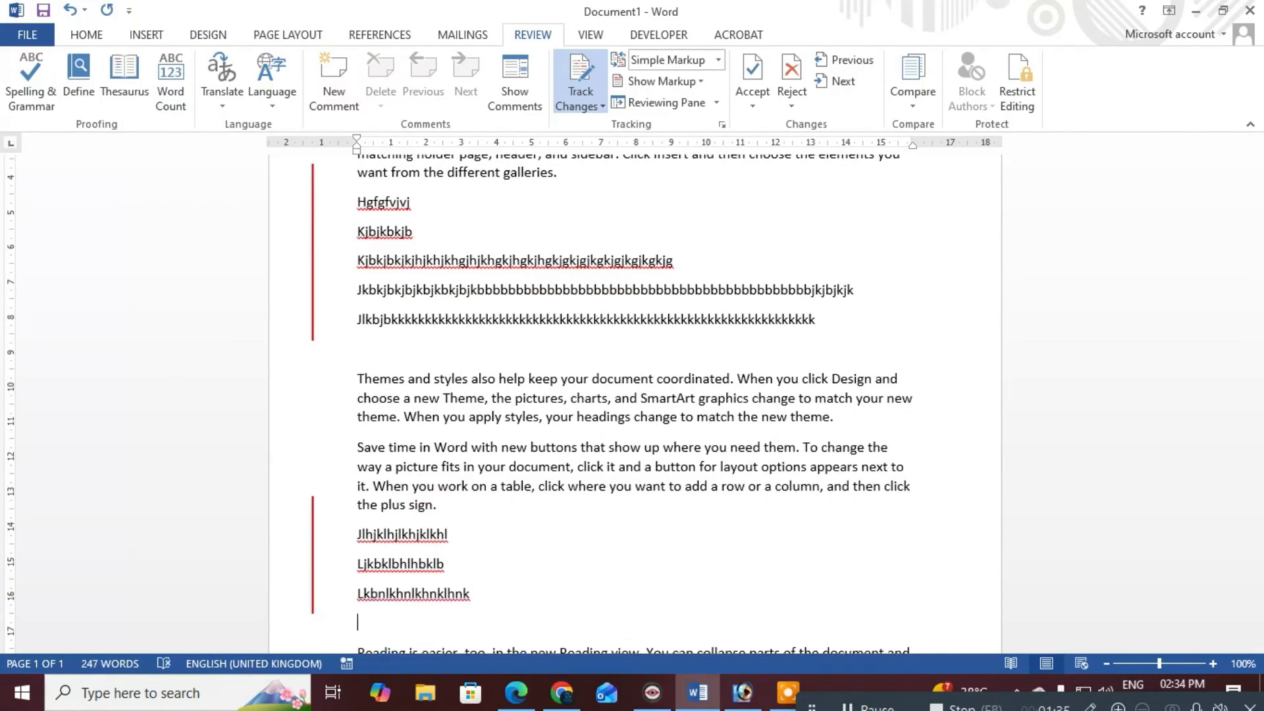
scroll(458, 374, "up", 3)
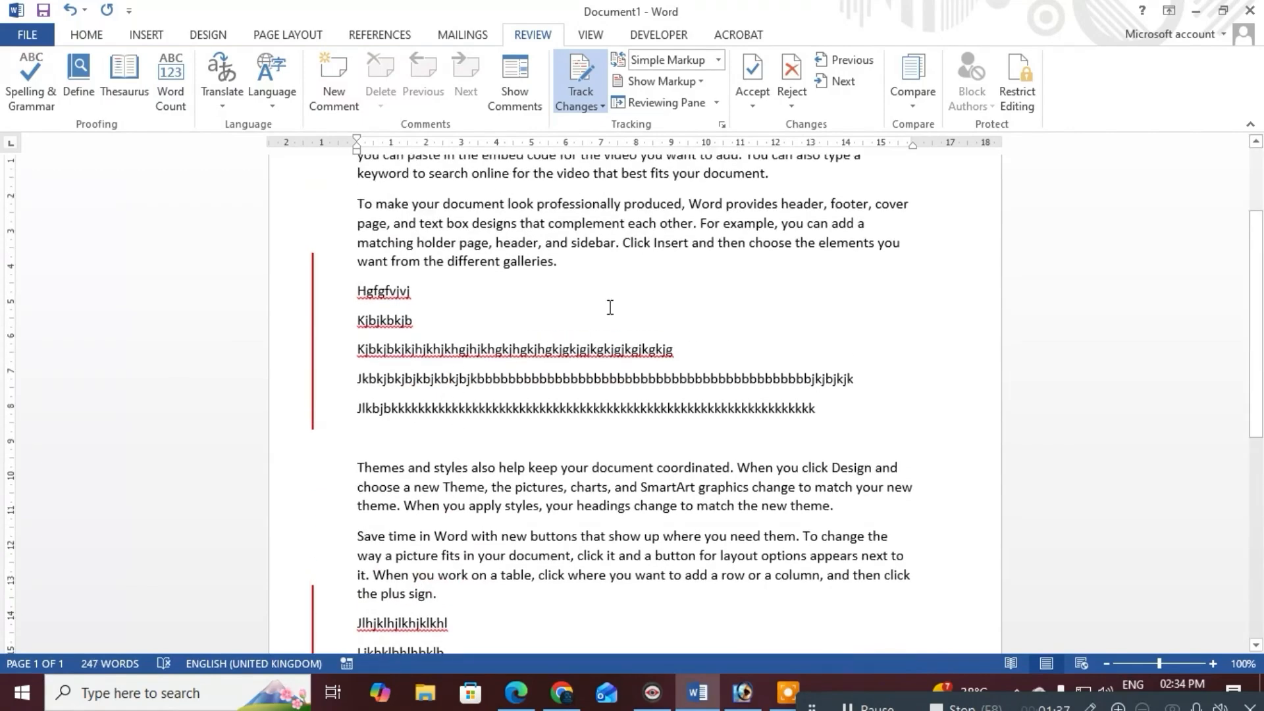
left_click(584, 203)
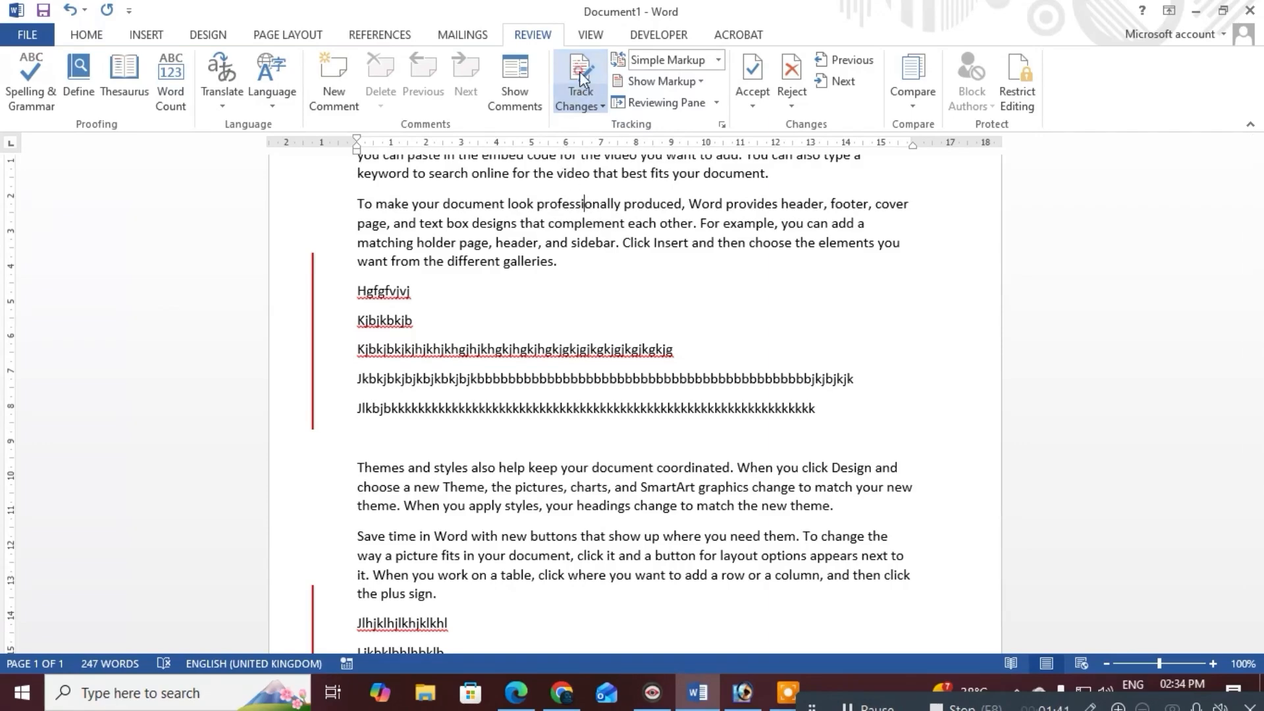
Add three gibberish lines after 'device.' at the end of the document, then switch Track Changes on
scroll(607, 354, "down", 3)
scroll(607, 353, "down", 3)
left_click(748, 480)
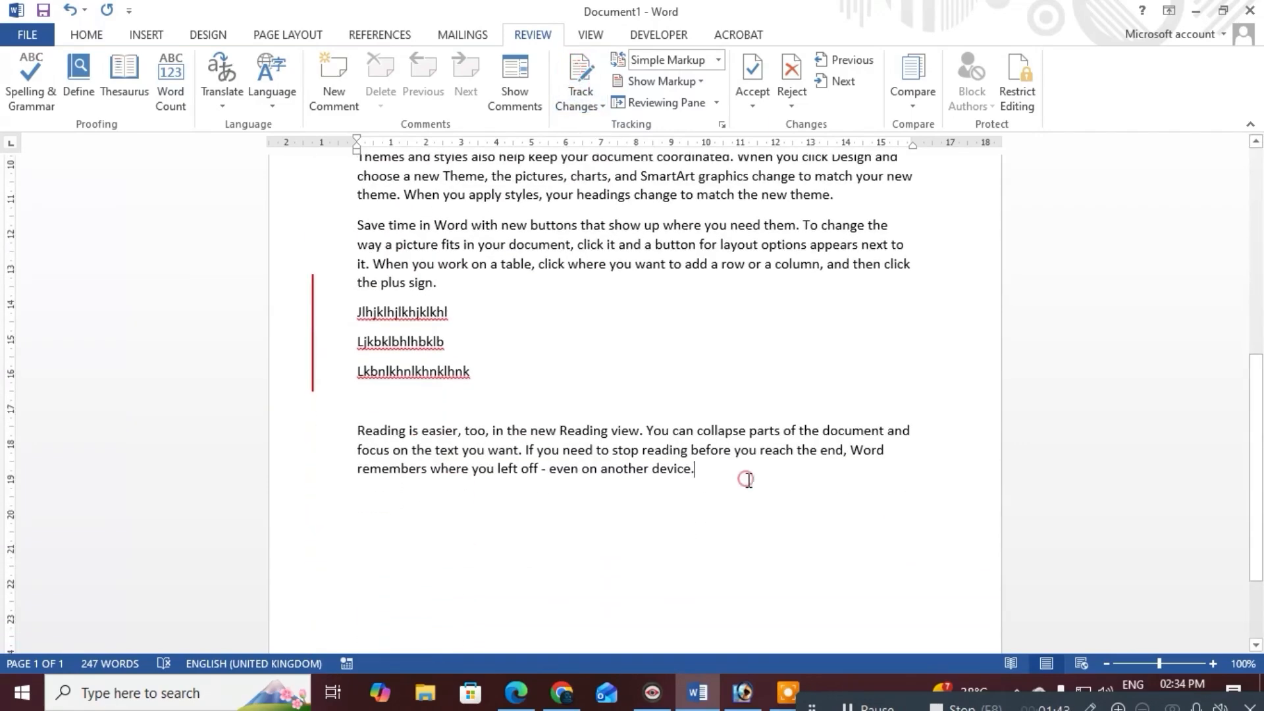
key("Return")
type("liohiolhjlkijhkloi")
key("Return")
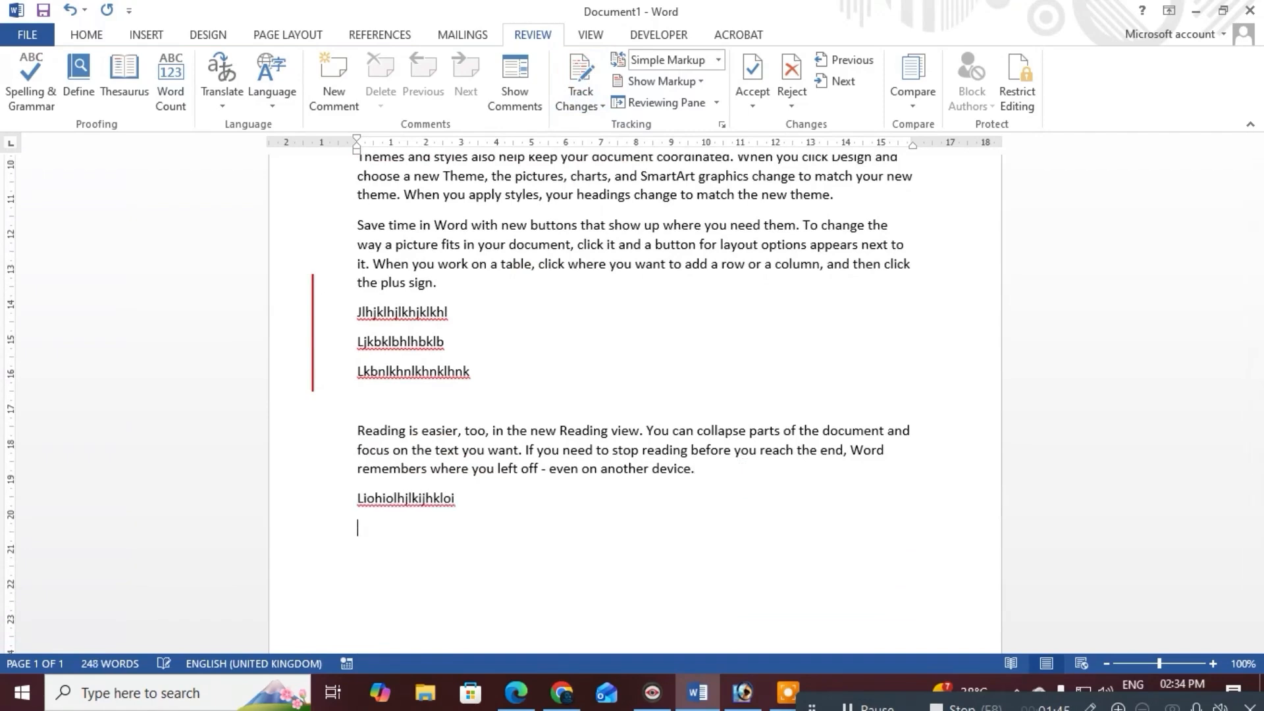
type(";knknk;n;knkjkl;j")
key("Return")
type(";lm;lmlmlm")
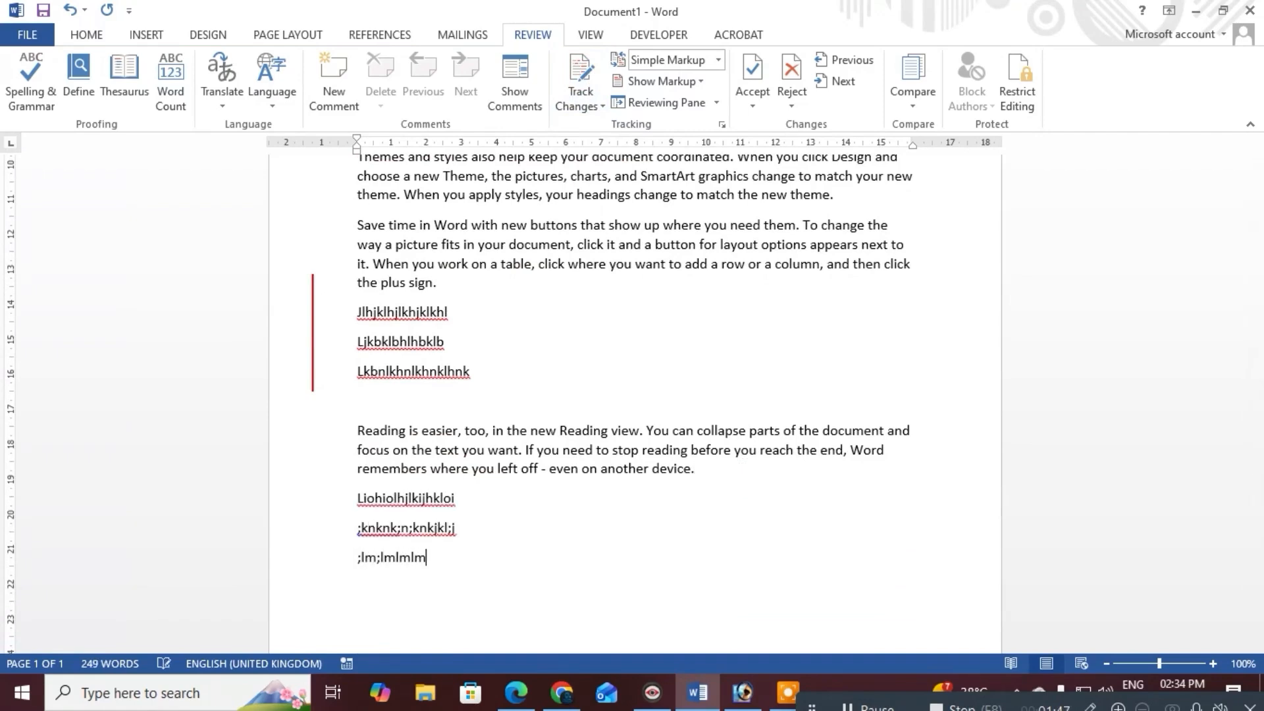
key("Return")
scroll(763, 566, "up", 8)
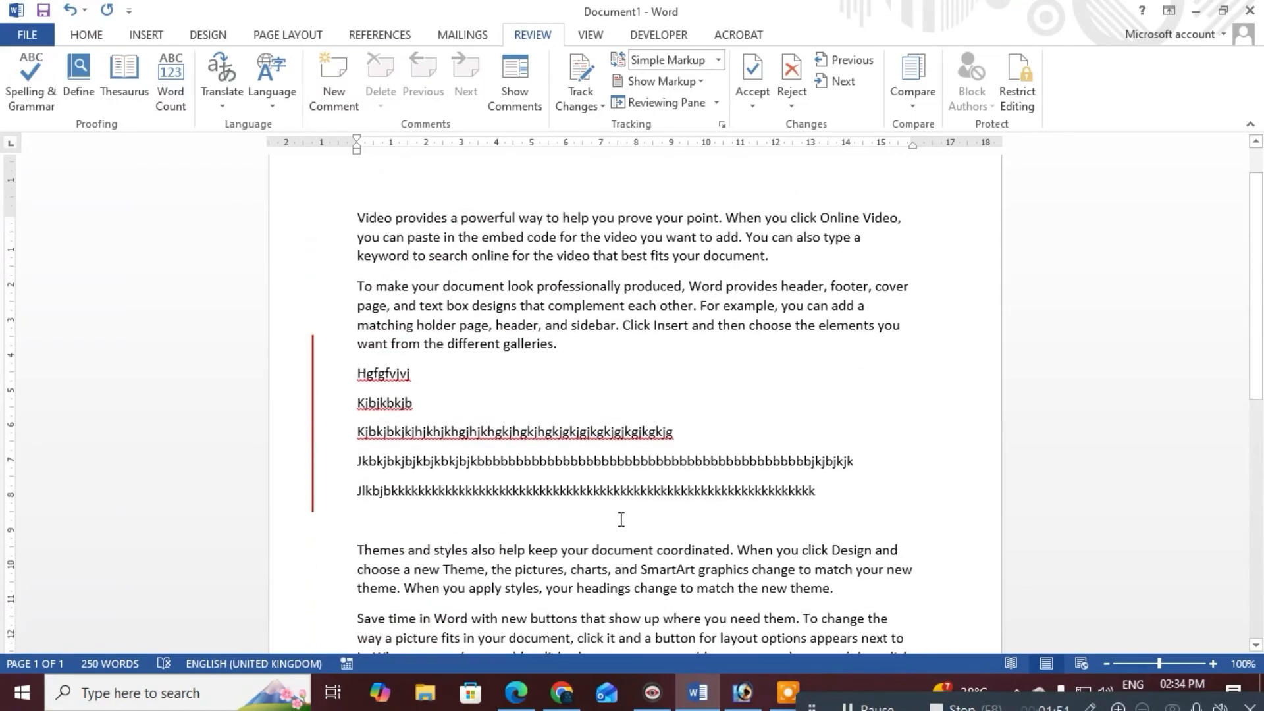
left_click(592, 90)
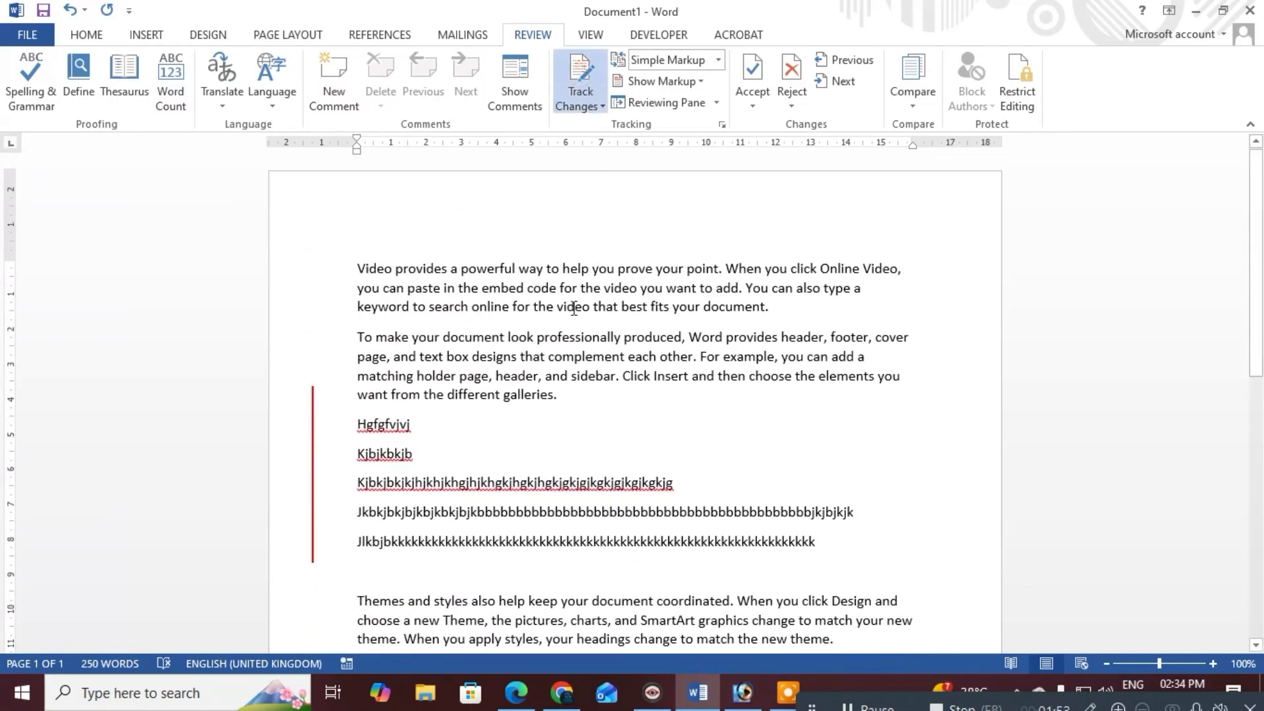
Toggle Track Changes off and then back on so new edits are recorded
left_click(579, 85)
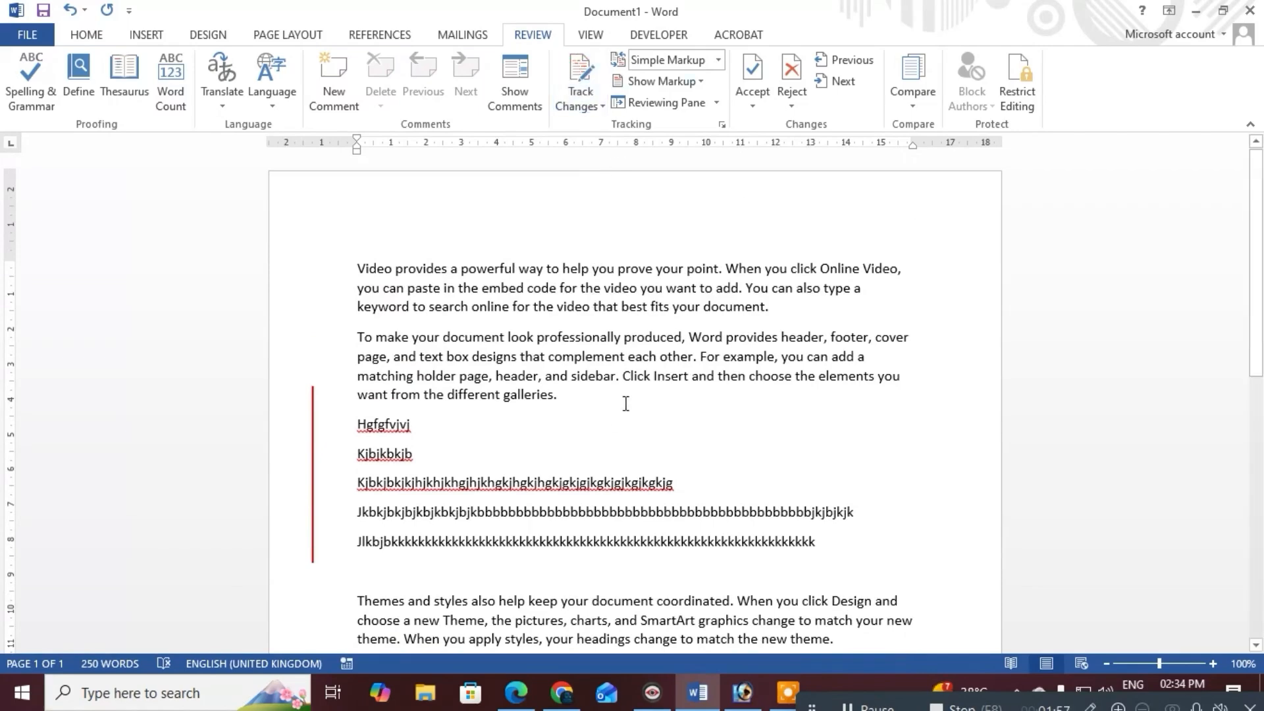
scroll(626, 403, "down", 3)
scroll(583, 272, "up", 3)
left_click(576, 74)
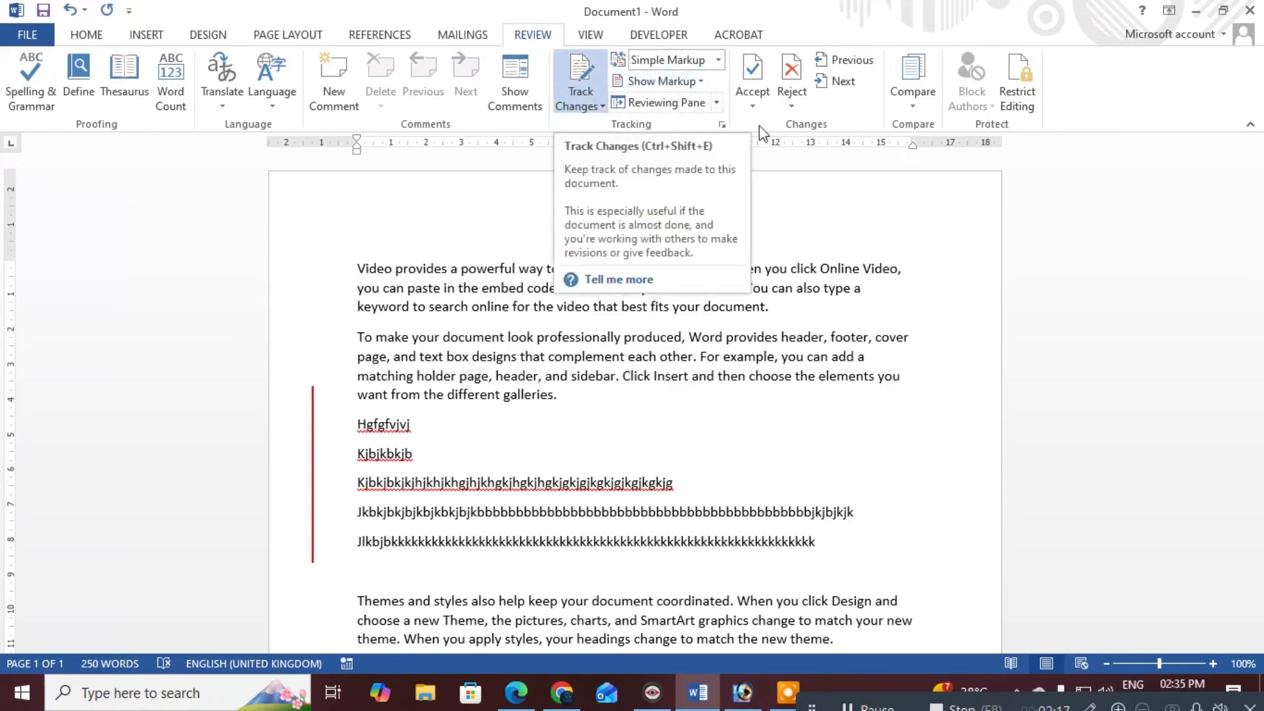
Restrict editing to tracked changes only and start enforcing protection with a password
left_click(1021, 79)
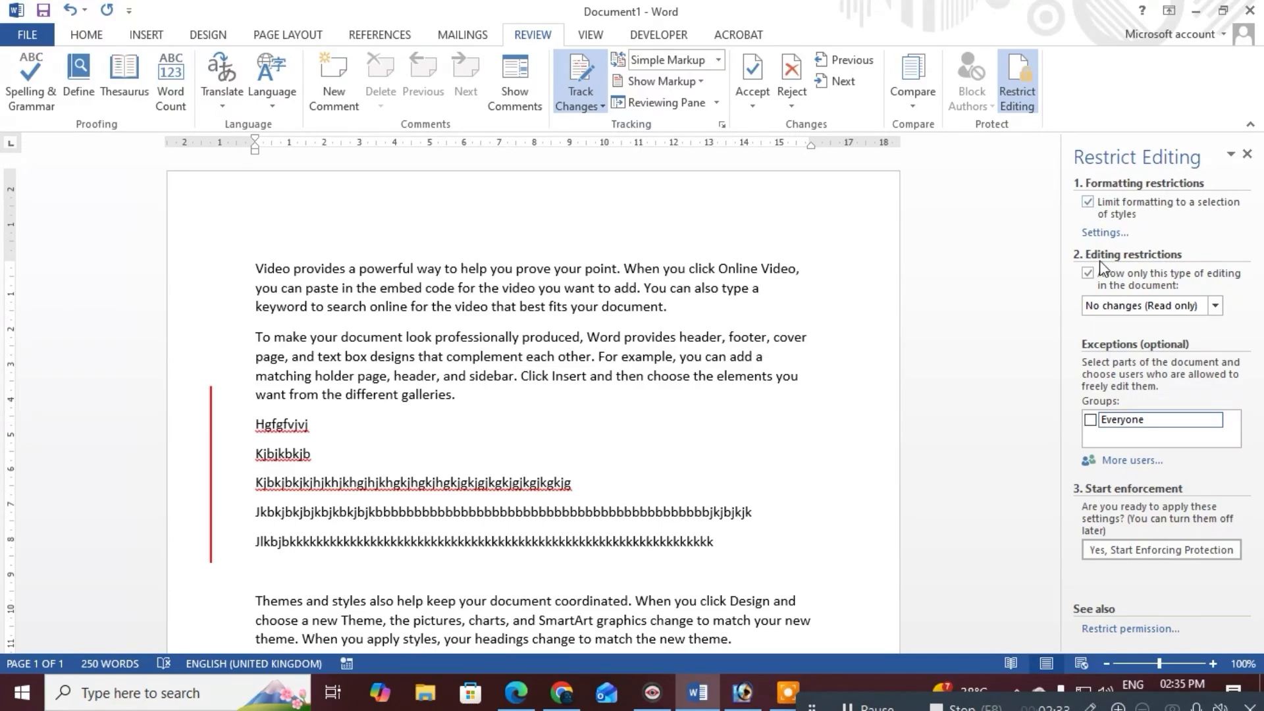
left_click(1171, 309)
left_click(1152, 320)
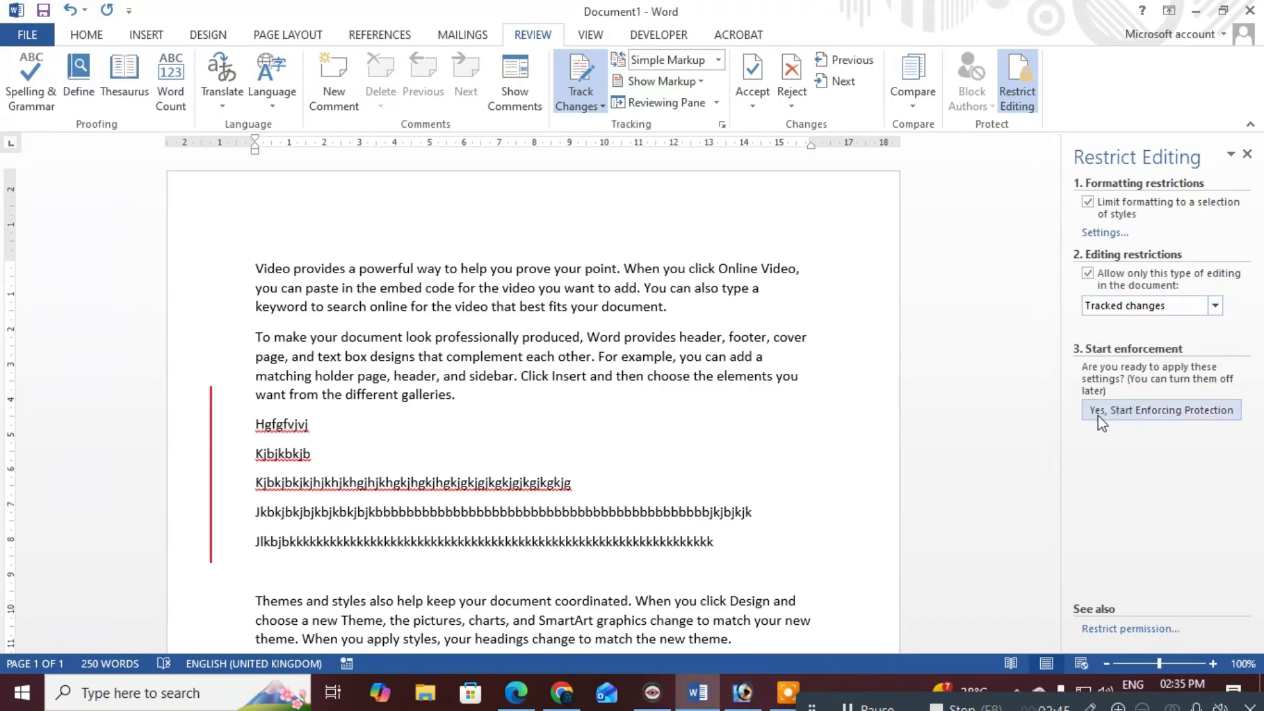
left_click(1156, 413)
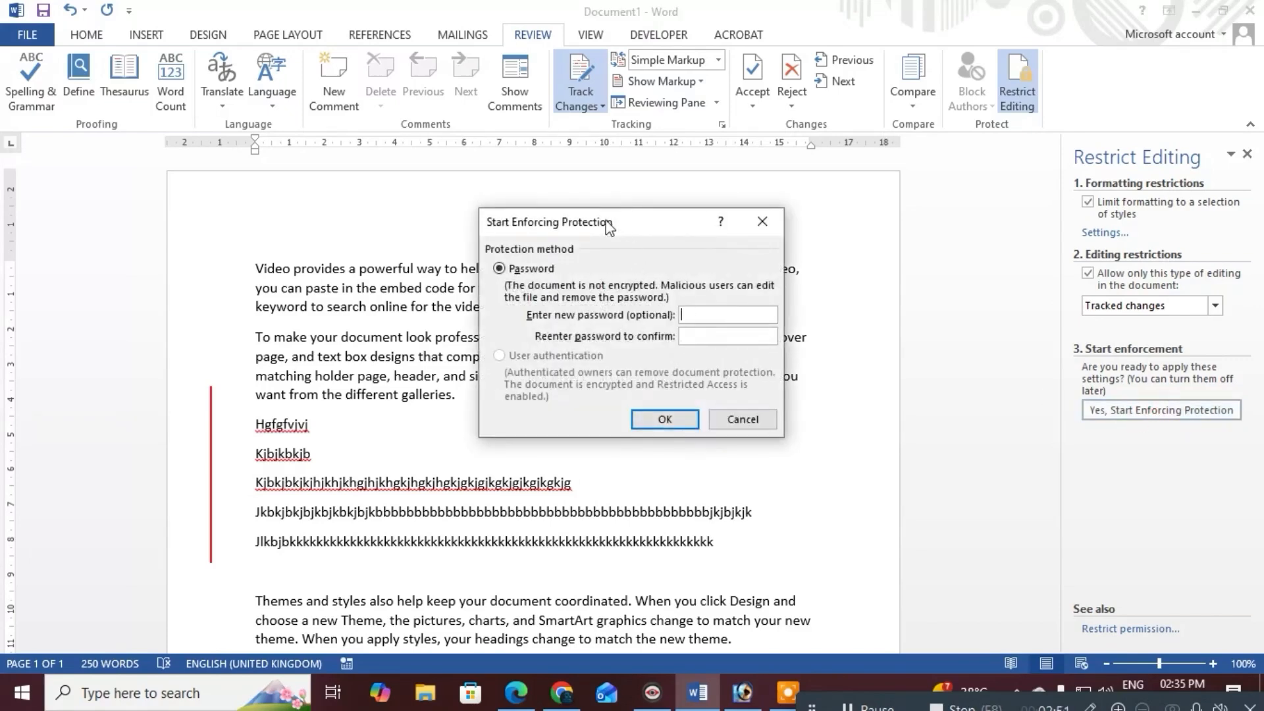
type("•••••••••")
Confirm the protection password, then add the tracked line 'Jkl;jm;lj;ljkm' below the long line of k's
left_click(666, 420)
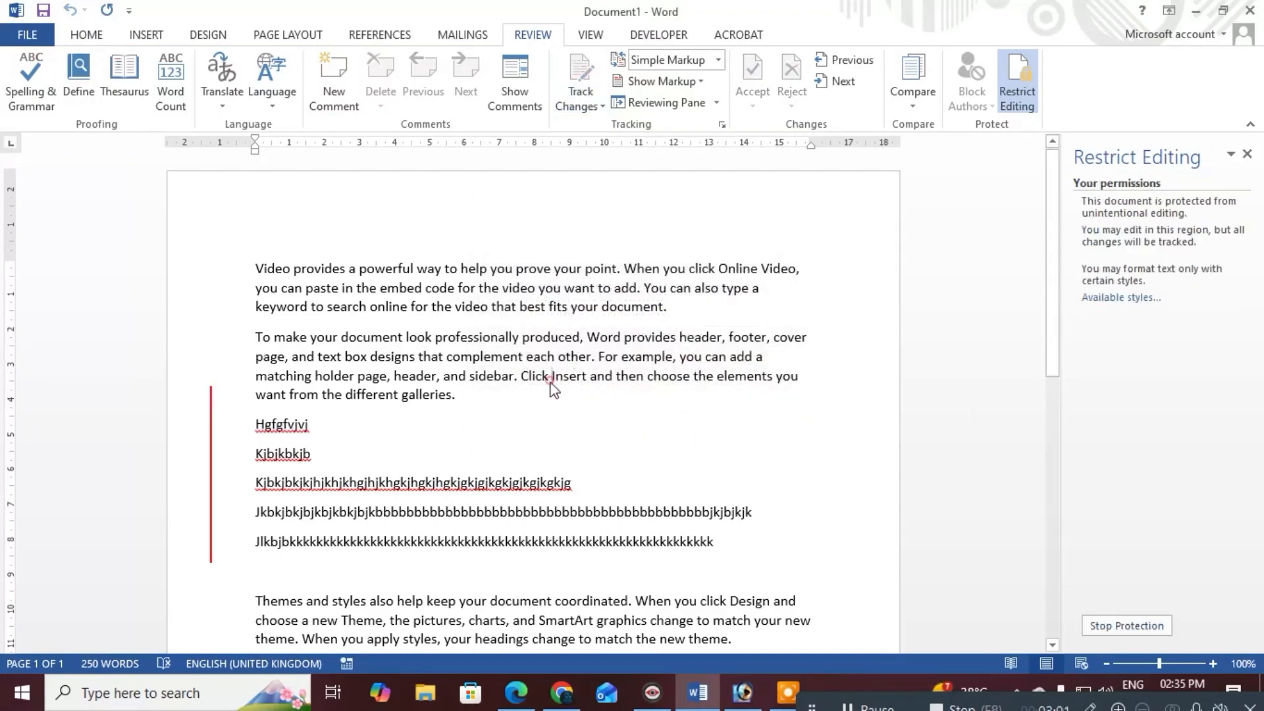
scroll(514, 389, "down", 5)
scroll(451, 393, "up", 1)
scroll(451, 392, "up", 1)
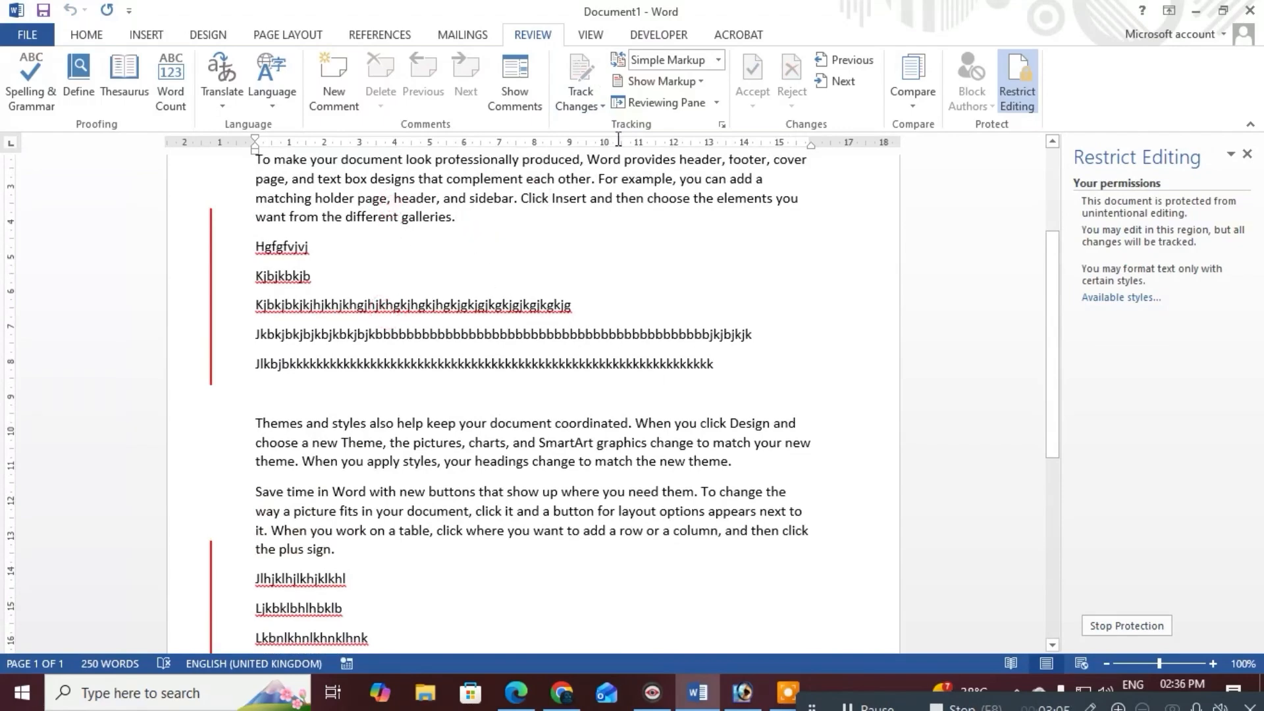
left_click(799, 367)
key("Return")
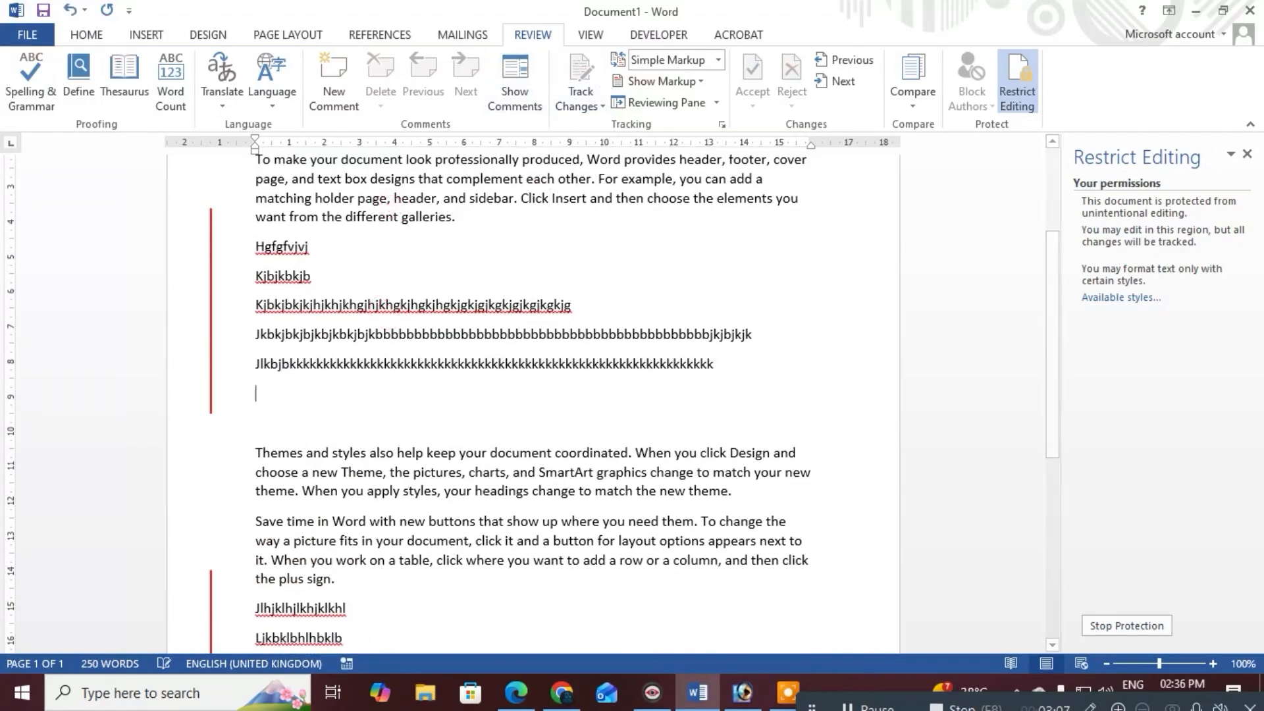
type("Jkl;jm;lj;ljkm")
key("Return")
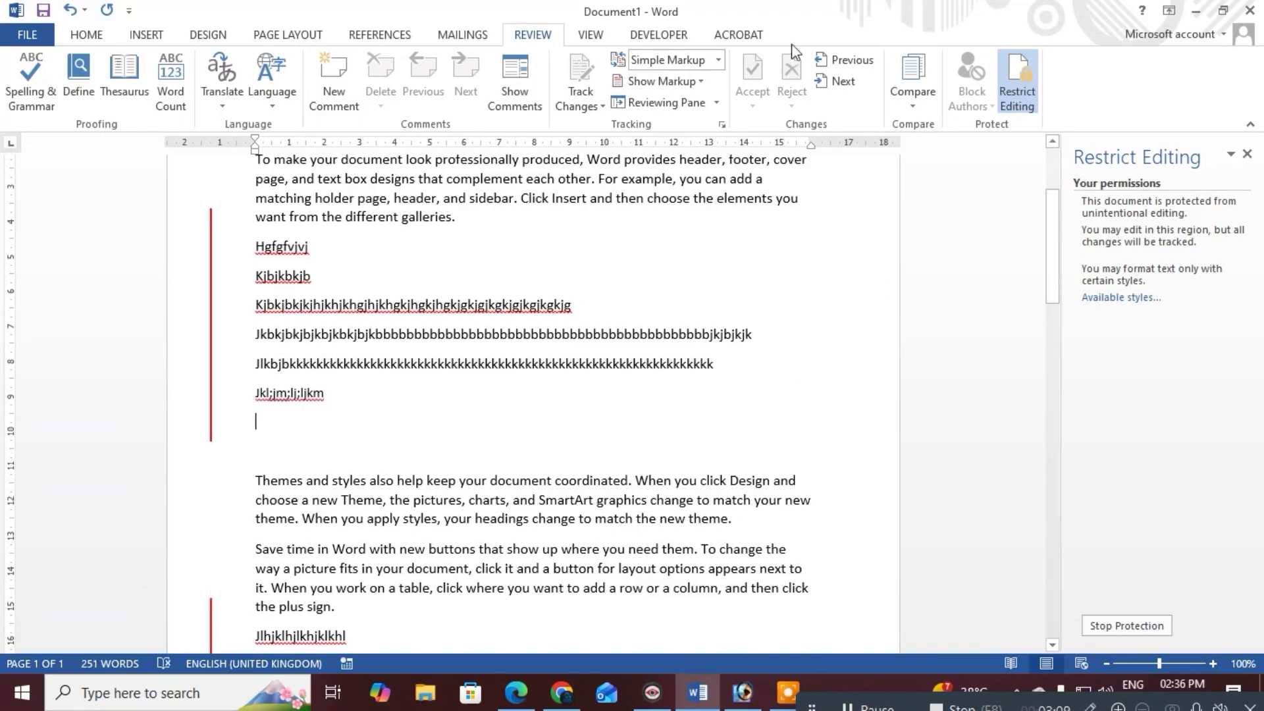
Try toggling Track Changes while protected, then move the caret to the end of the first paragraph
left_click(568, 72)
scroll(378, 436, "up", 3)
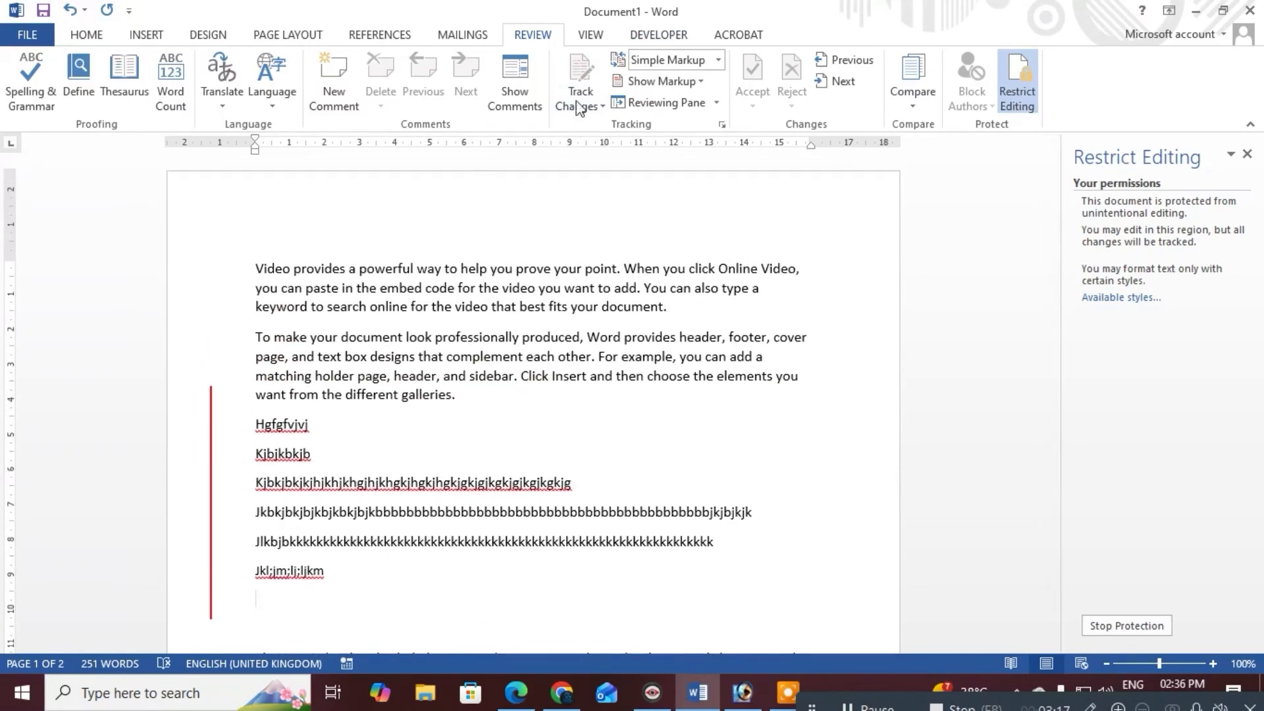
left_click(718, 307)
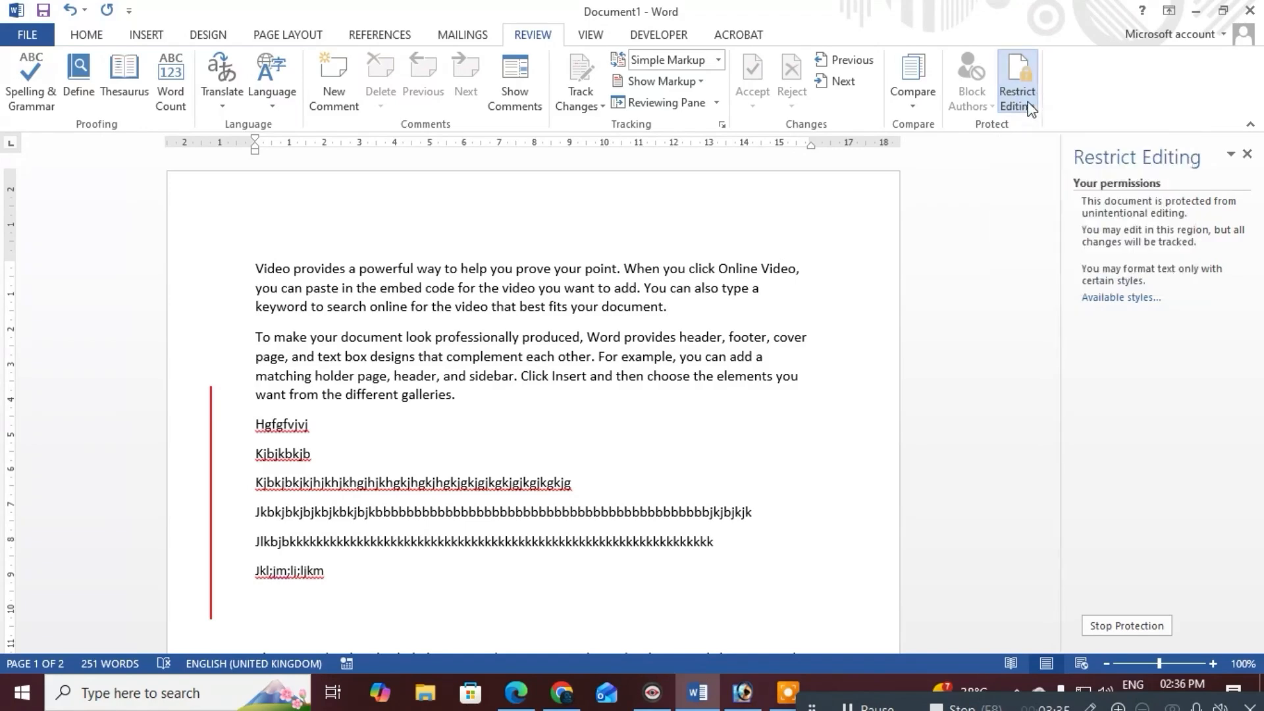
Stop protection by confirming the password, then toggle Track Changes on and back off
left_click(1127, 625)
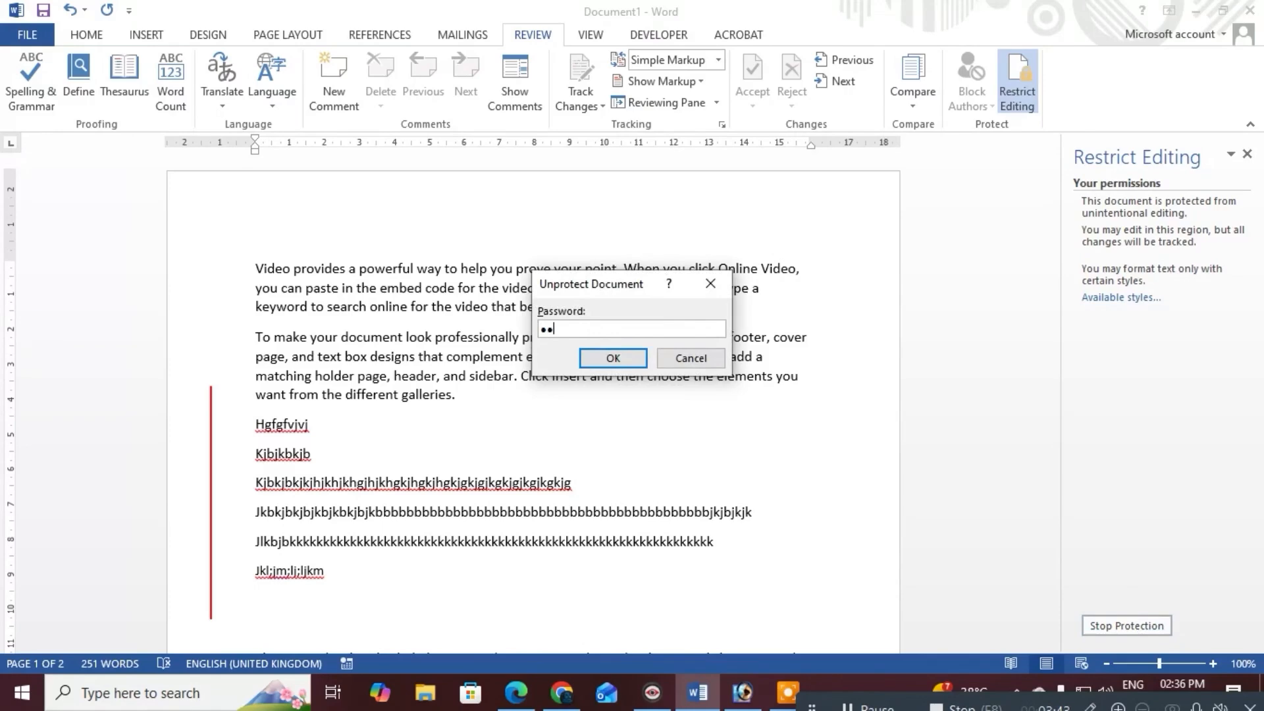
key("Return")
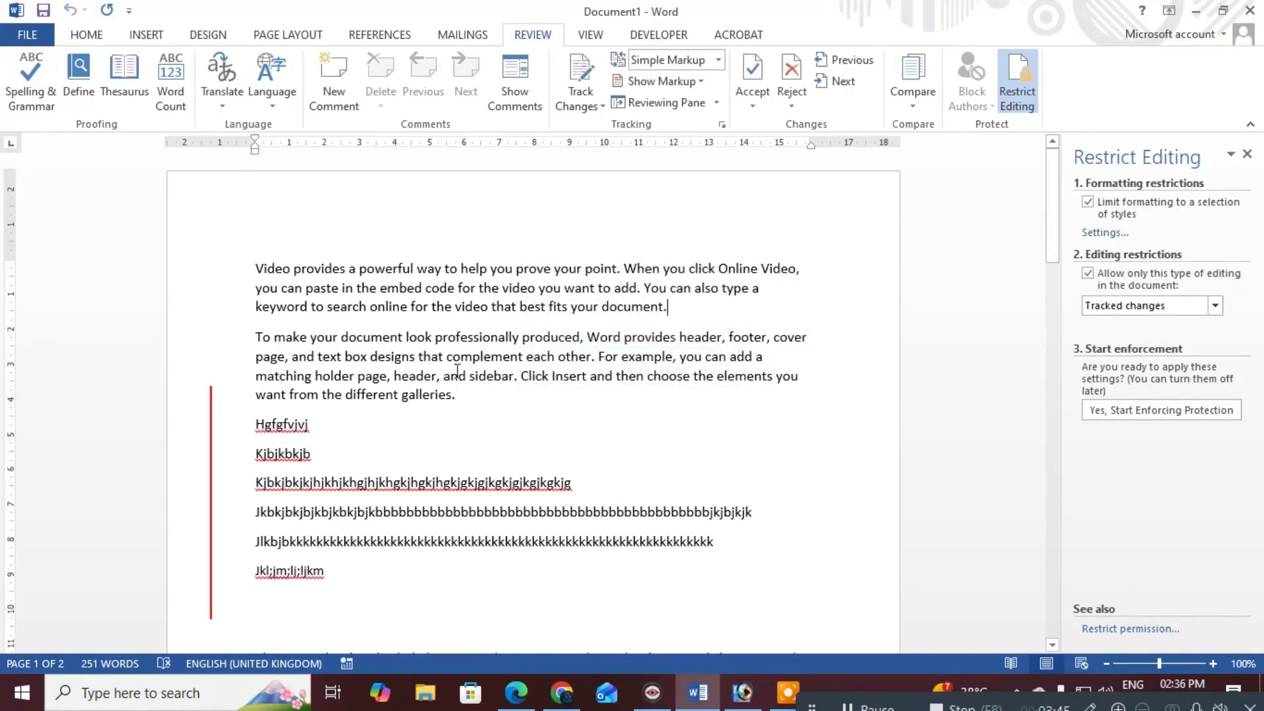
left_click(583, 72)
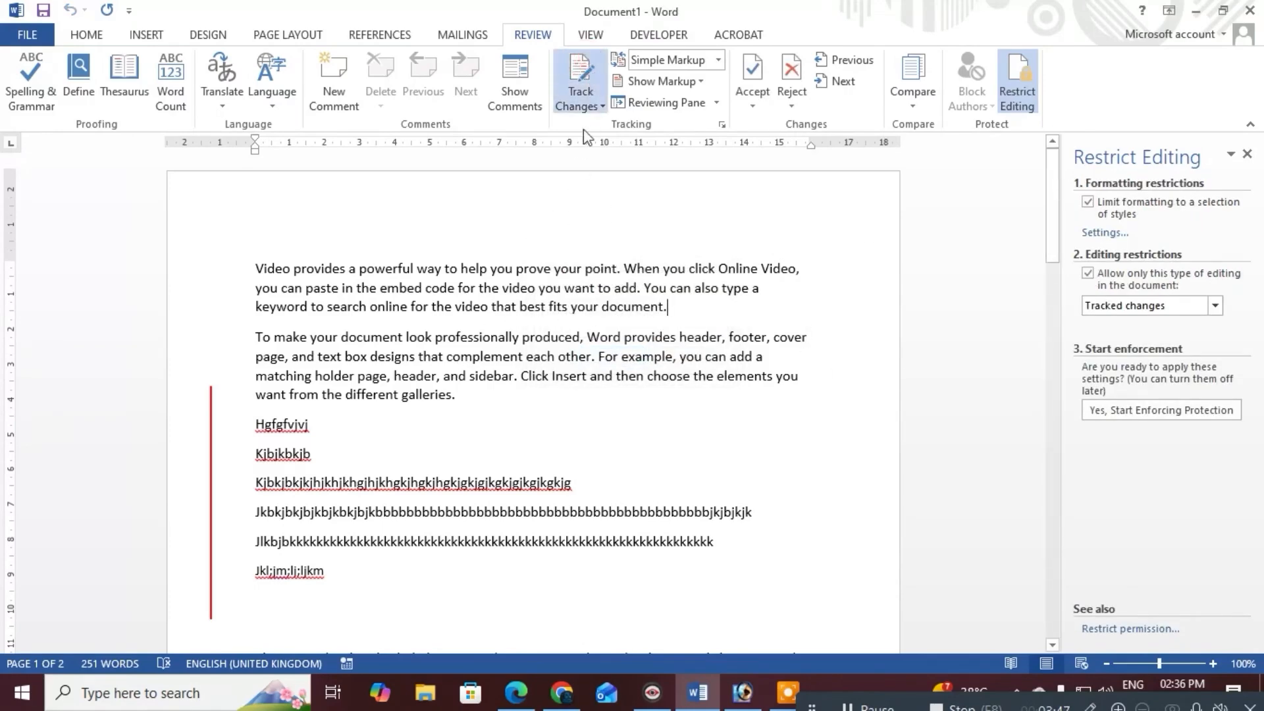
left_click(595, 97)
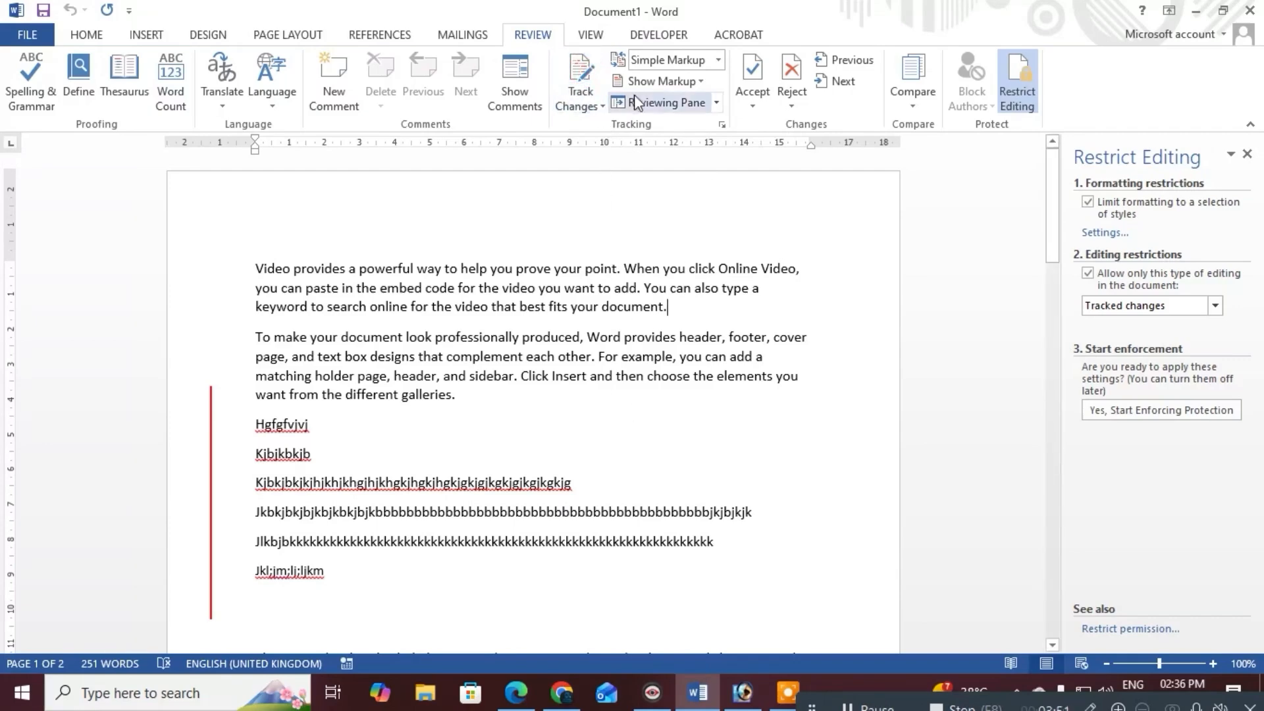
scroll(561, 362, "down", 5)
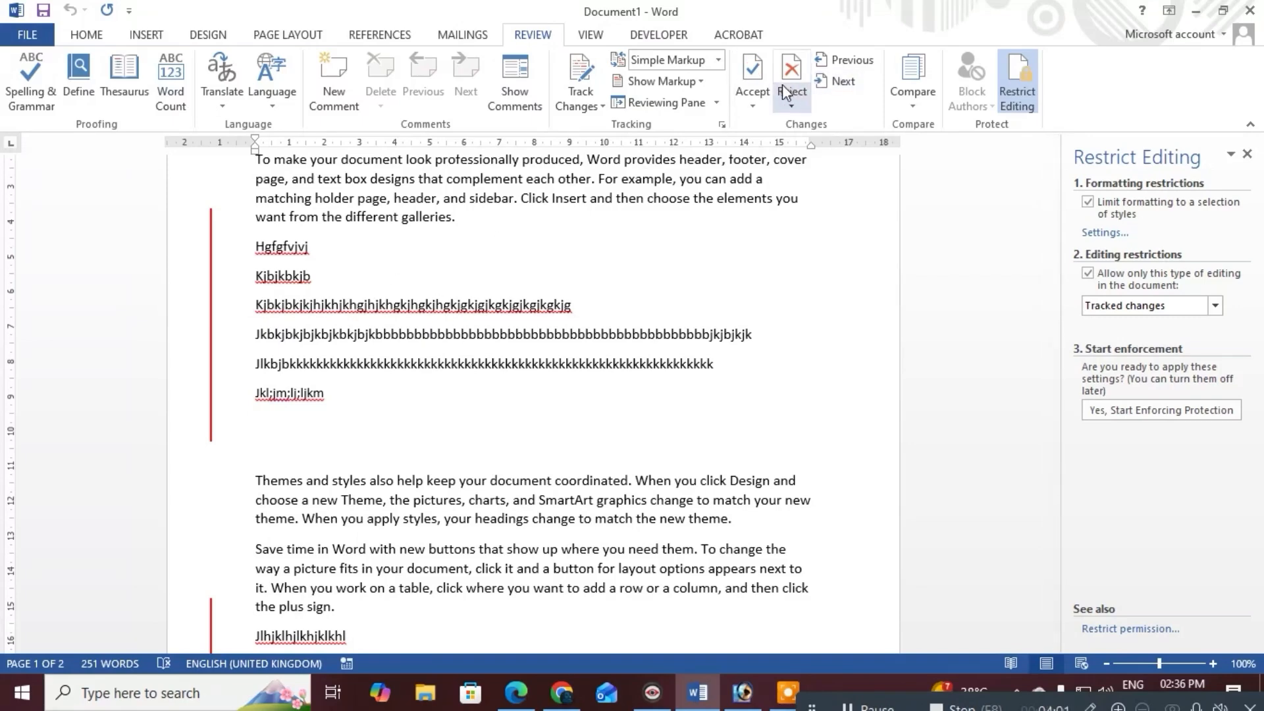
Go to the first tracked insertions under the galleries paragraph and accept them
left_click(752, 104)
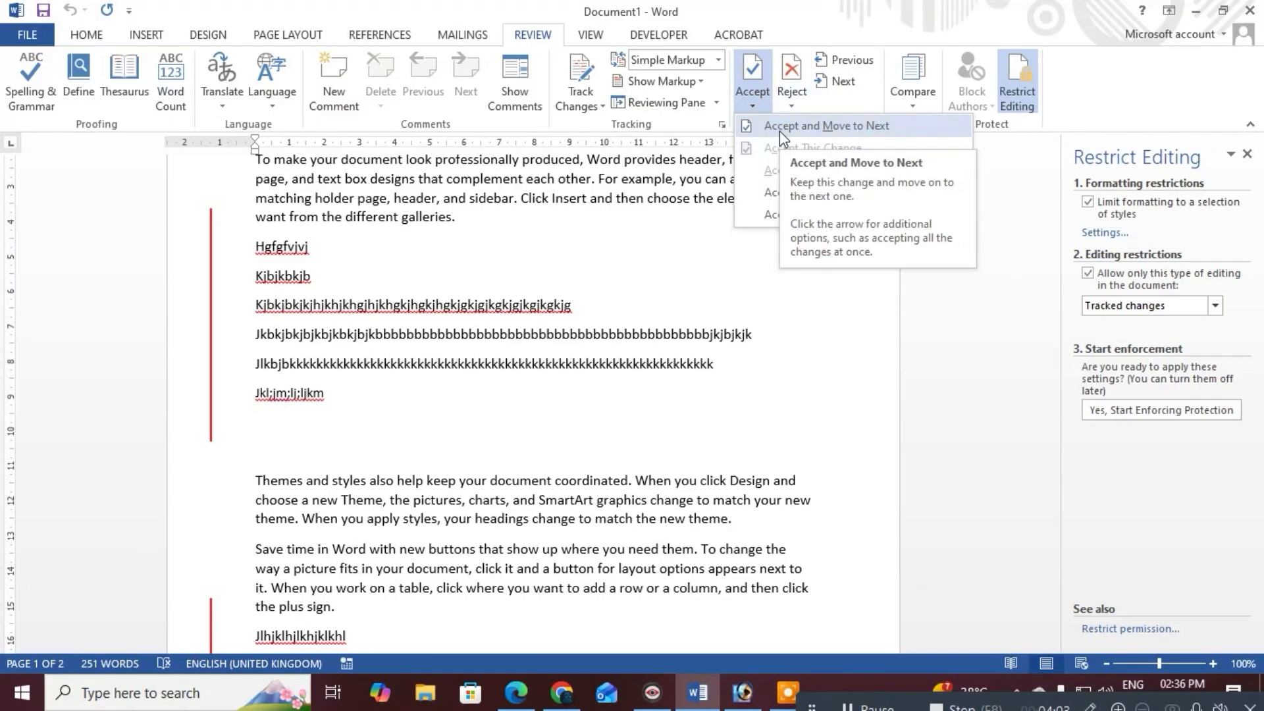
left_click(779, 130)
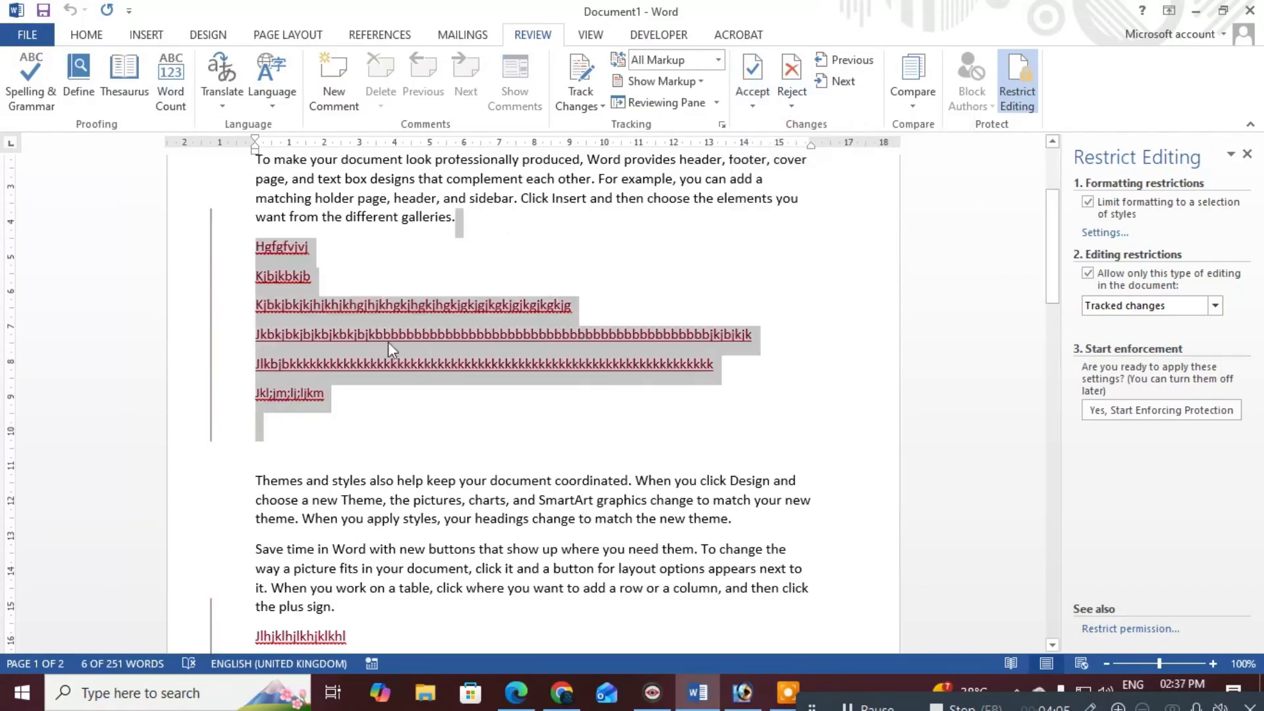
scroll(388, 349, "down", 5)
scroll(342, 301, "up", 8)
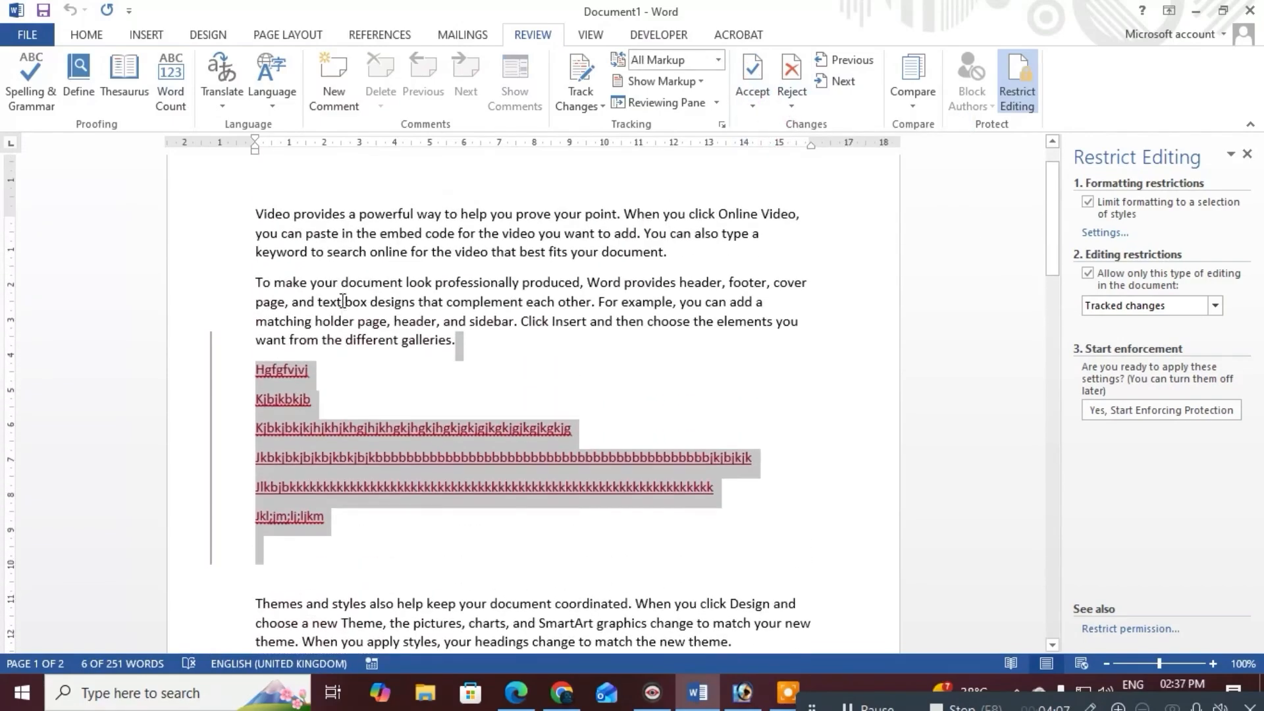
scroll(342, 300, "down", 2)
left_click(757, 68)
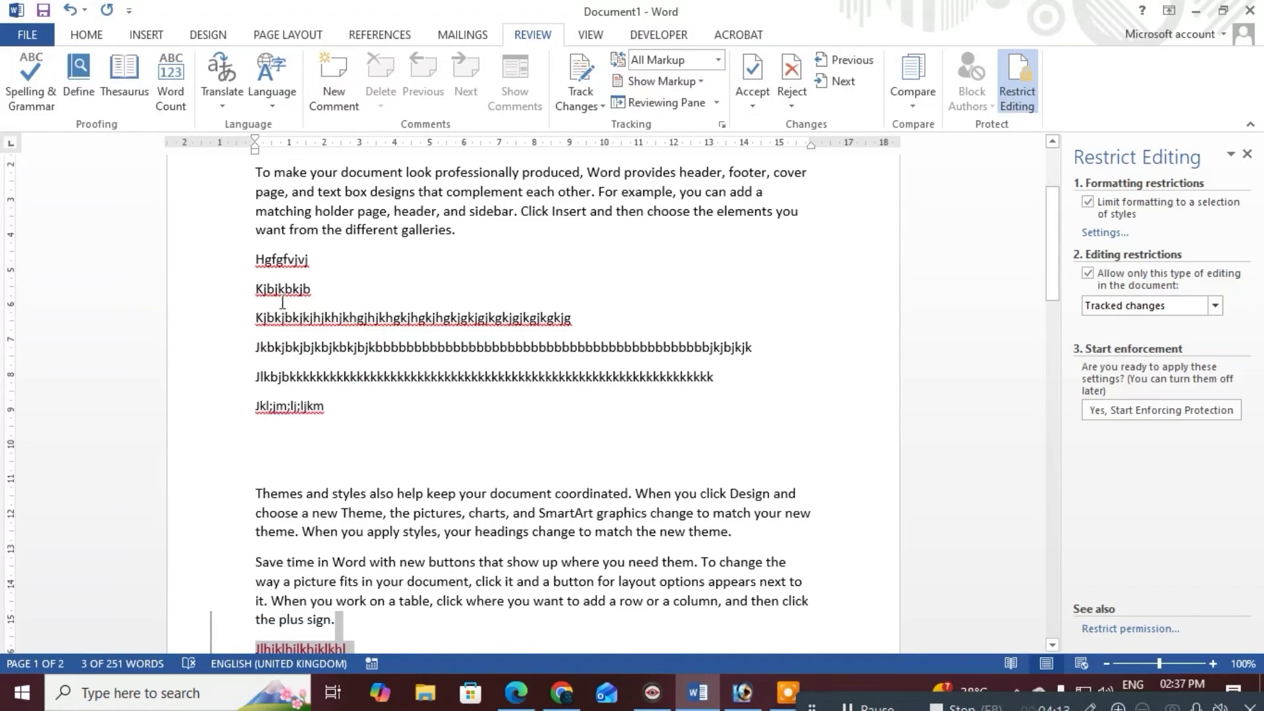
Reject the three tracked lines after the plus-sign paragraph and dismiss the no-more-changes message
scroll(356, 340, "up", 2)
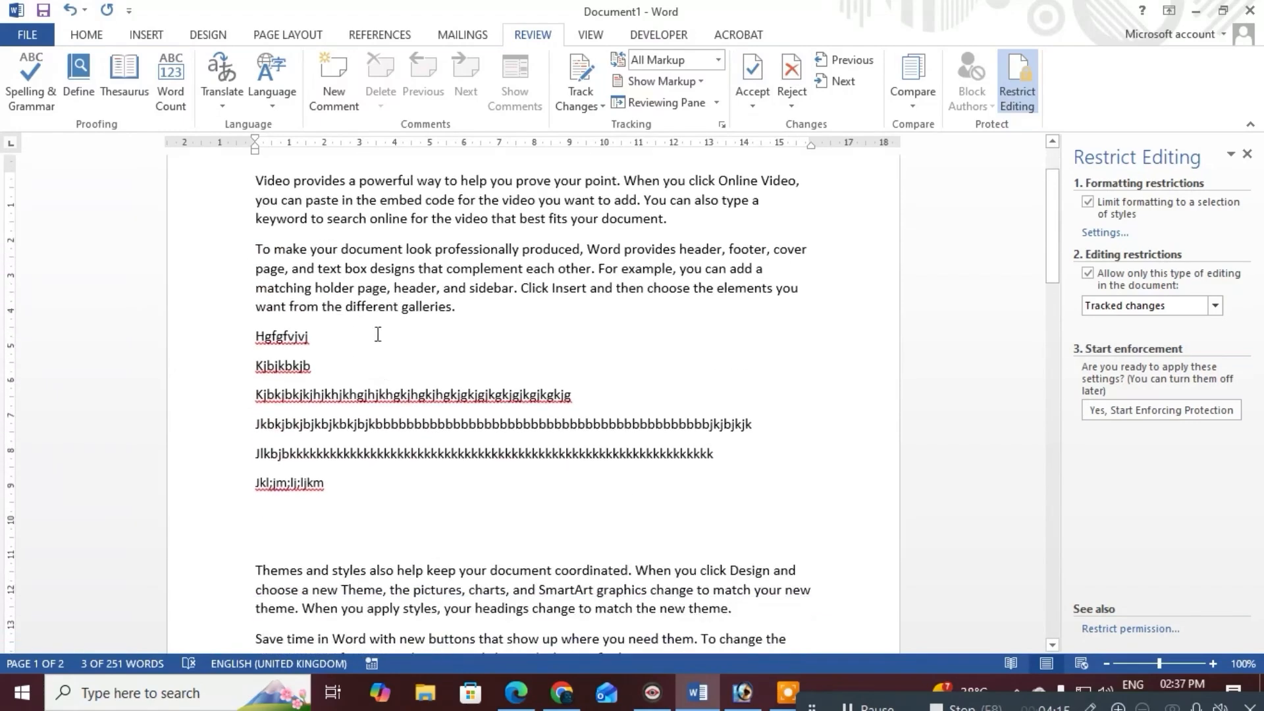
scroll(348, 350, "down", 3)
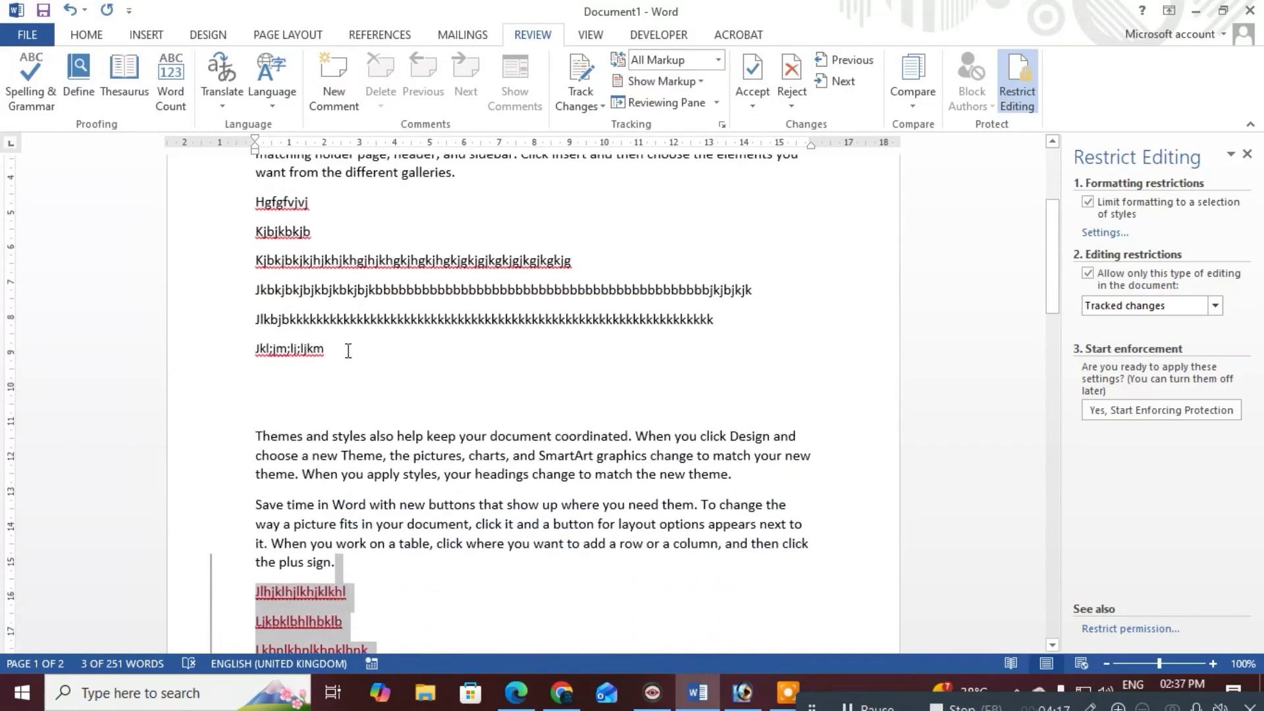
scroll(498, 345, "down", 2)
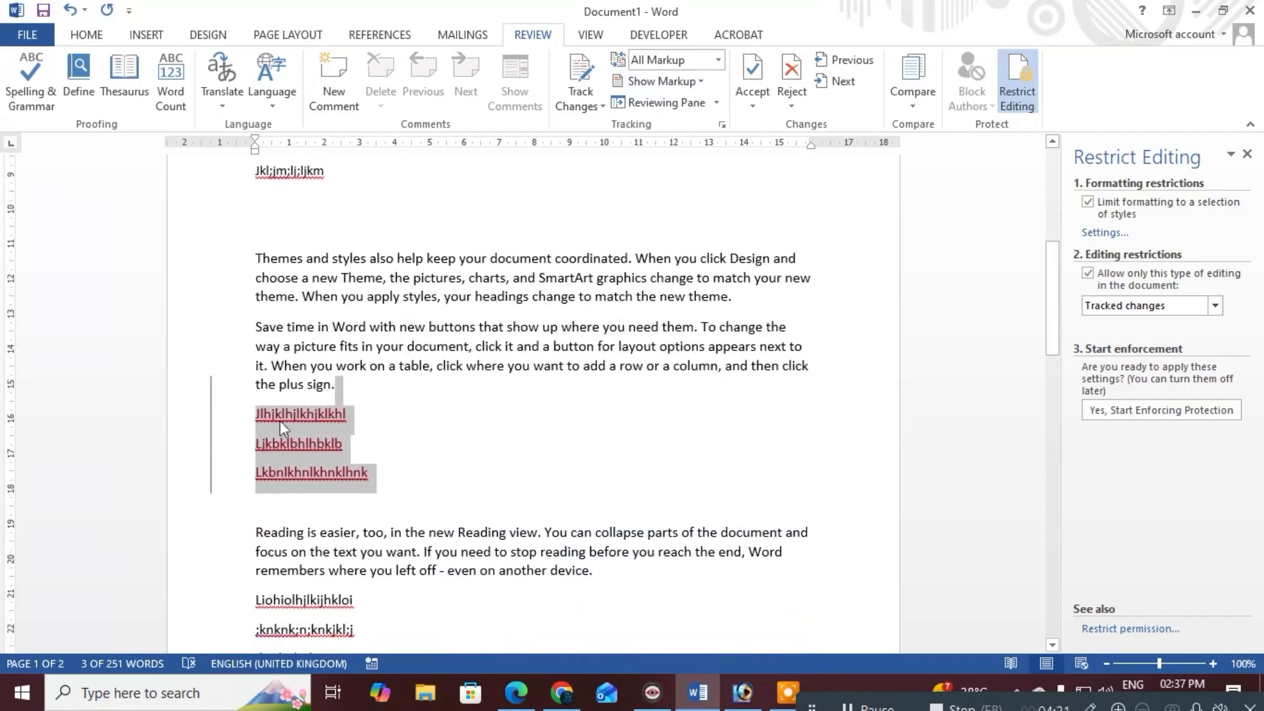
scroll(298, 393, "down", 3)
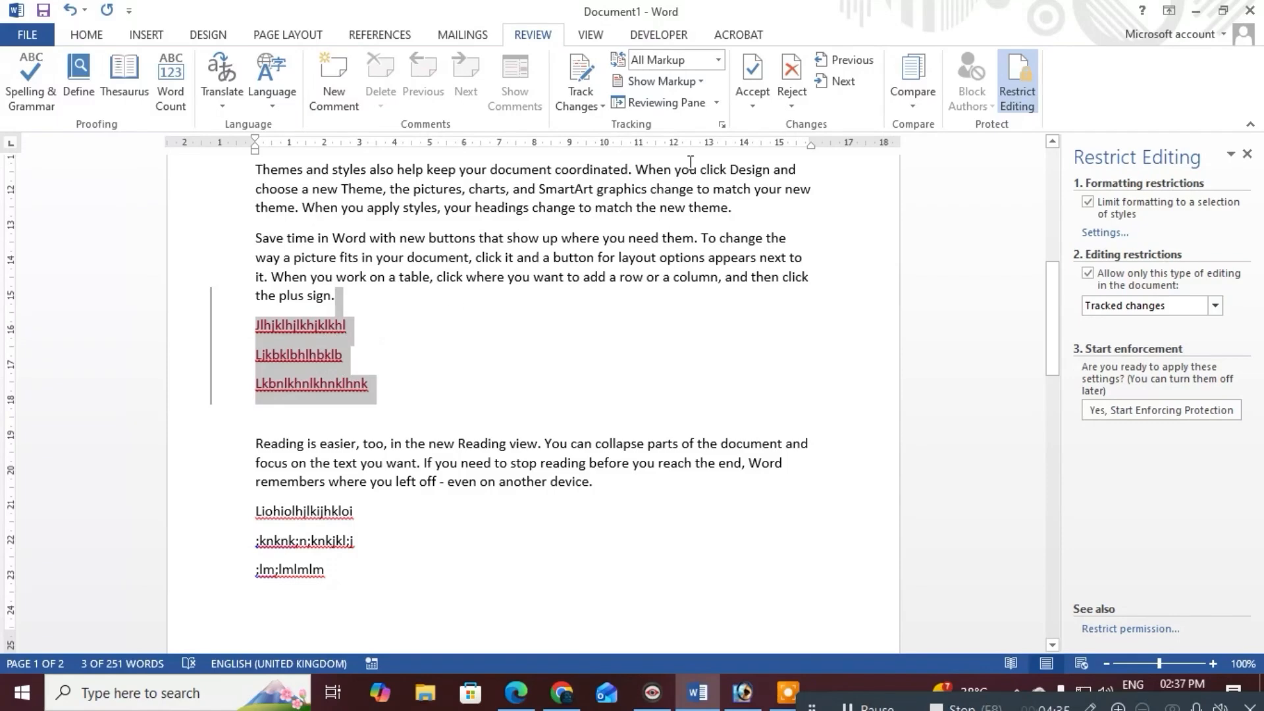
left_click(791, 79)
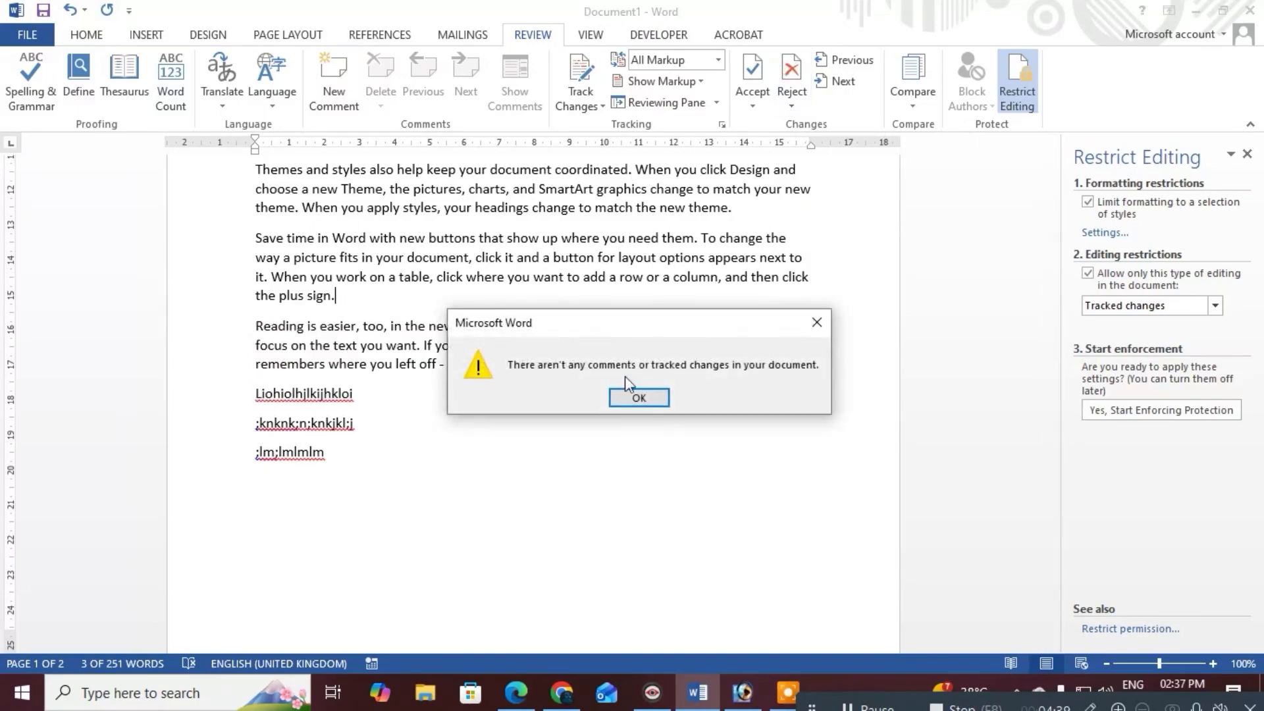
left_click(634, 395)
scroll(370, 325, "up", 2)
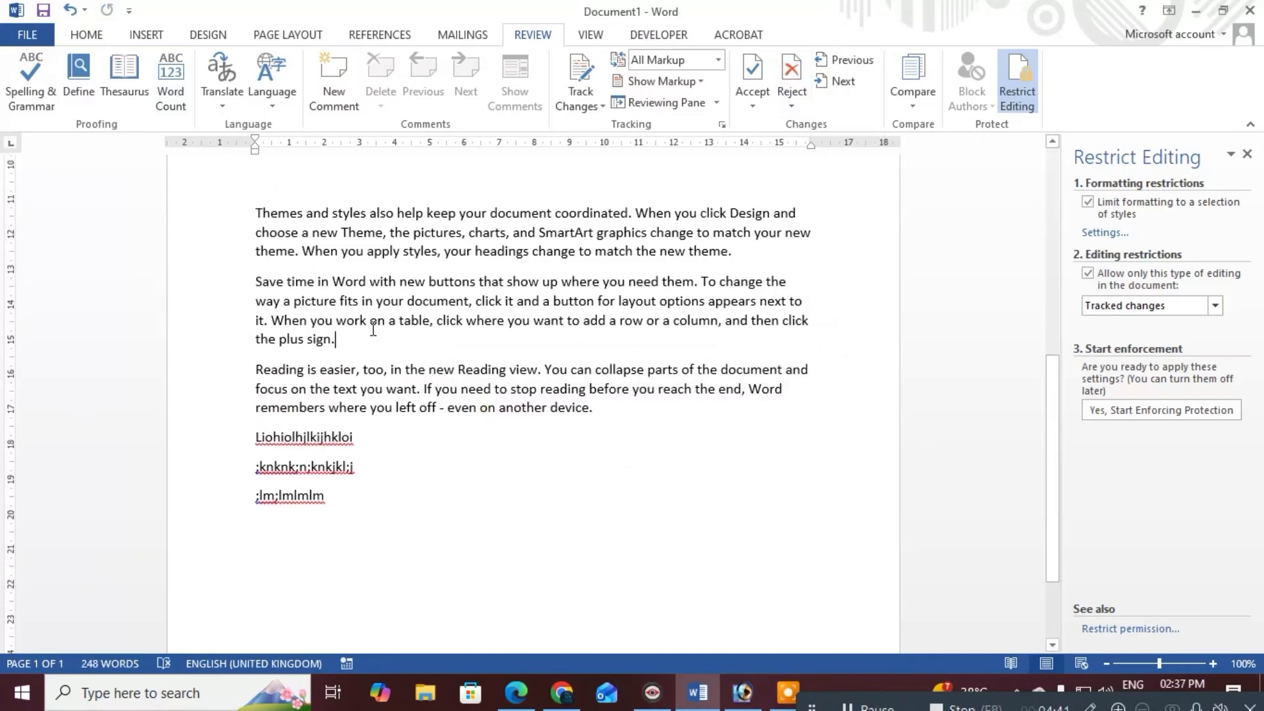
scroll(373, 329, "up", 3)
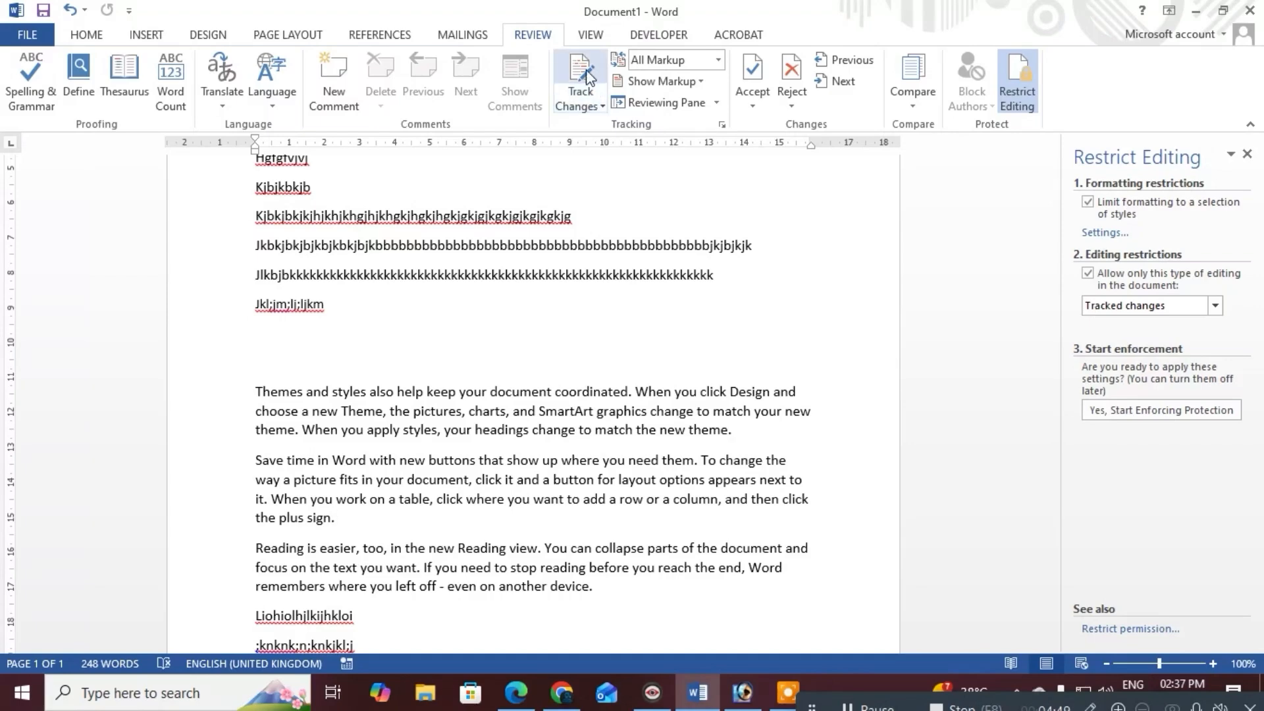
scroll(571, 264, "up", 6)
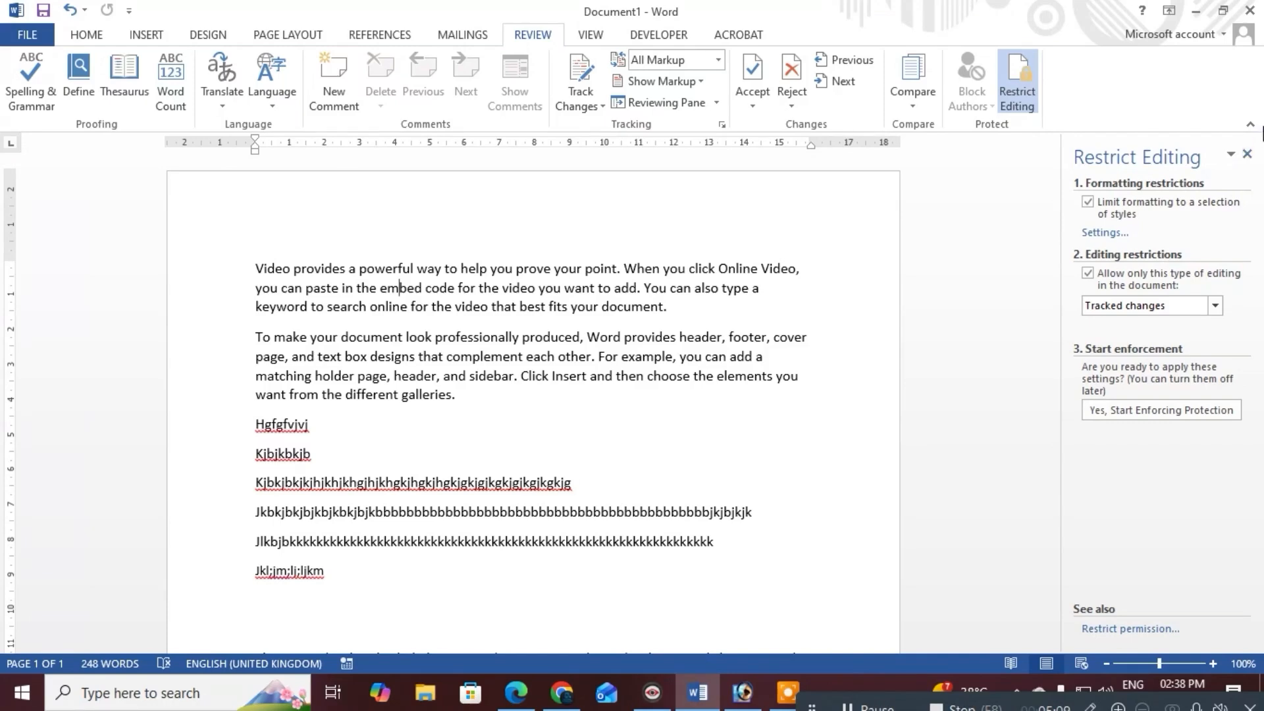
left_click(362, 264)
left_click(161, 229)
left_click(263, 288)
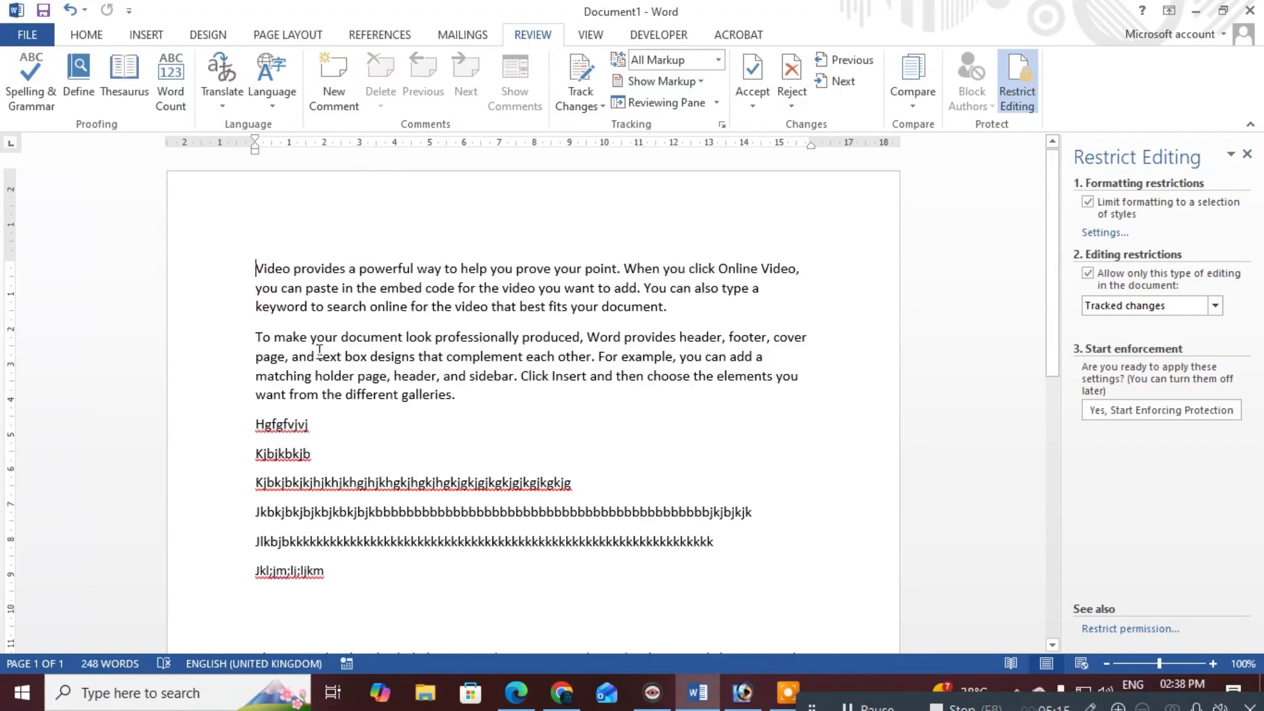
left_click(362, 311)
left_click(468, 418)
left_click(465, 414)
left_click(1025, 81)
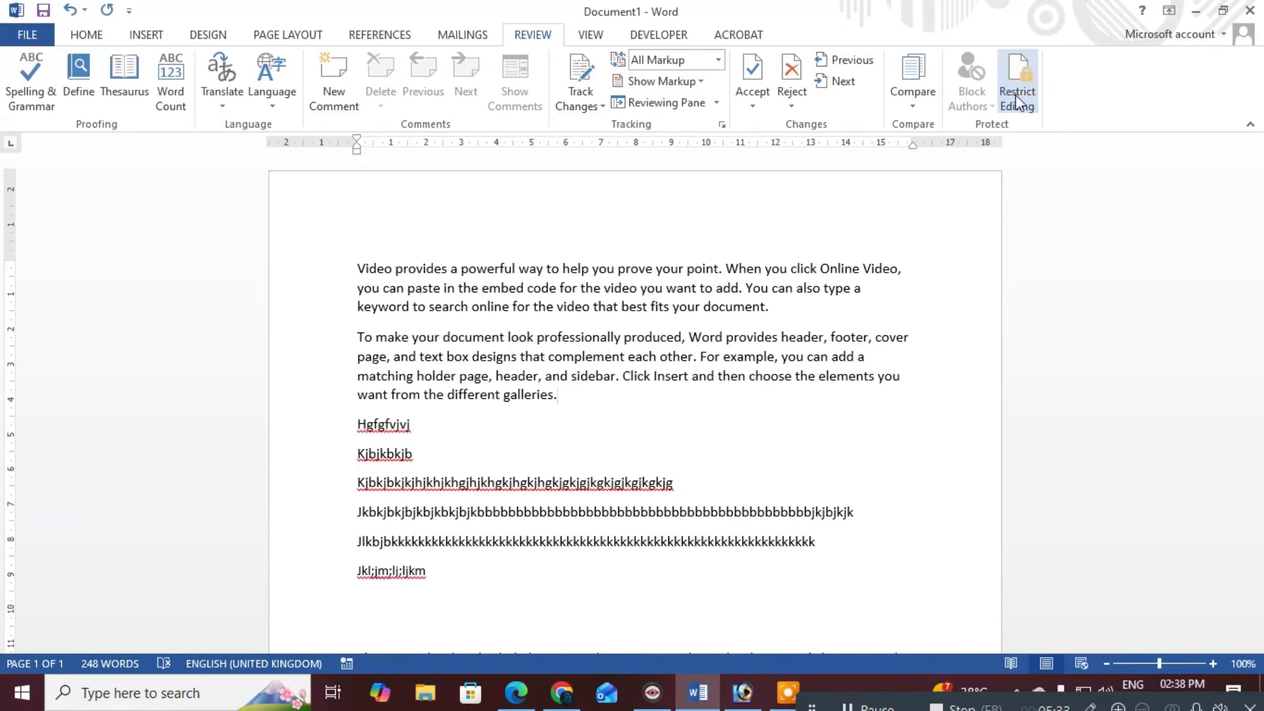
left_click(1019, 82)
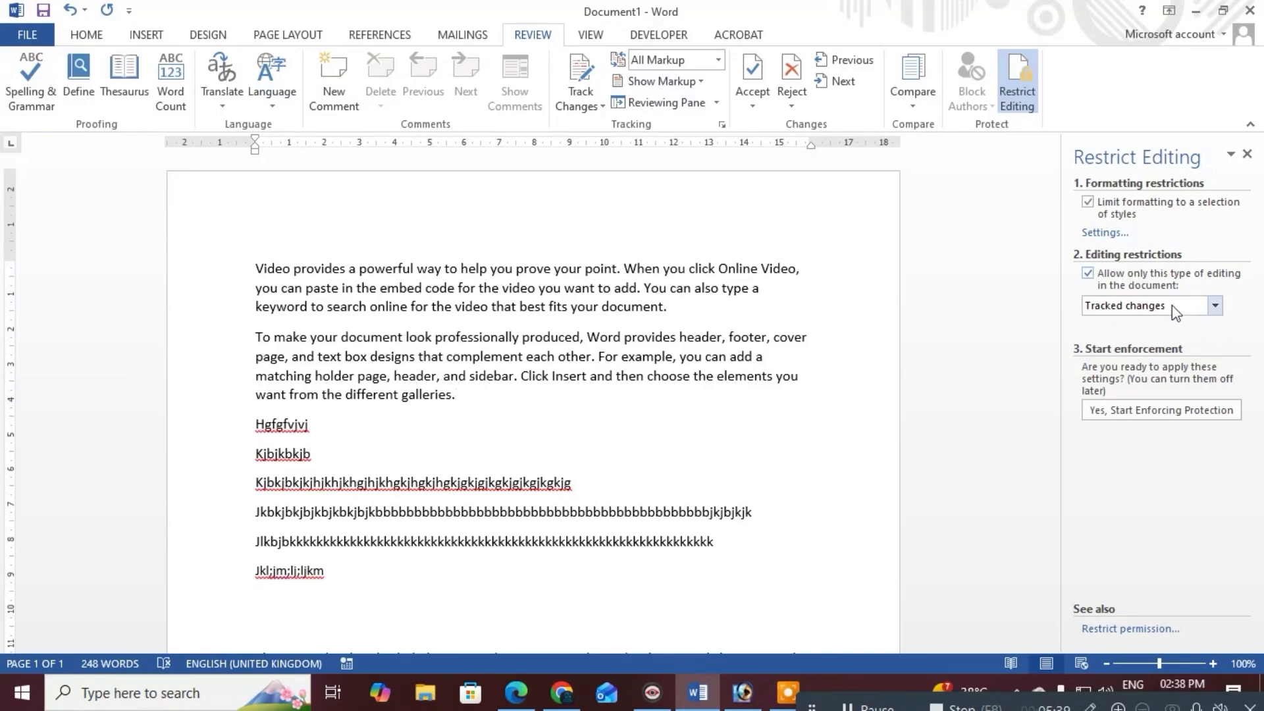
Set No changes (Read only) with Everyone excepted, and enforce it with a password entered twice
left_click(1200, 304)
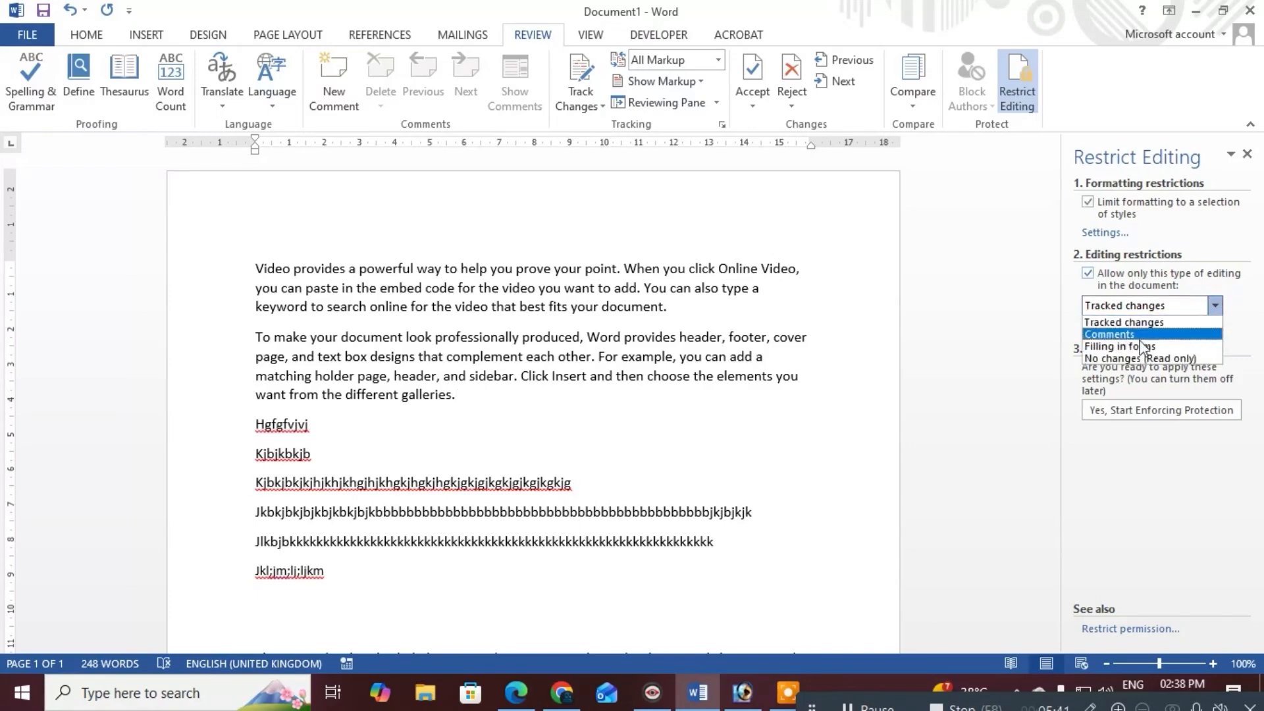
left_click(1099, 358)
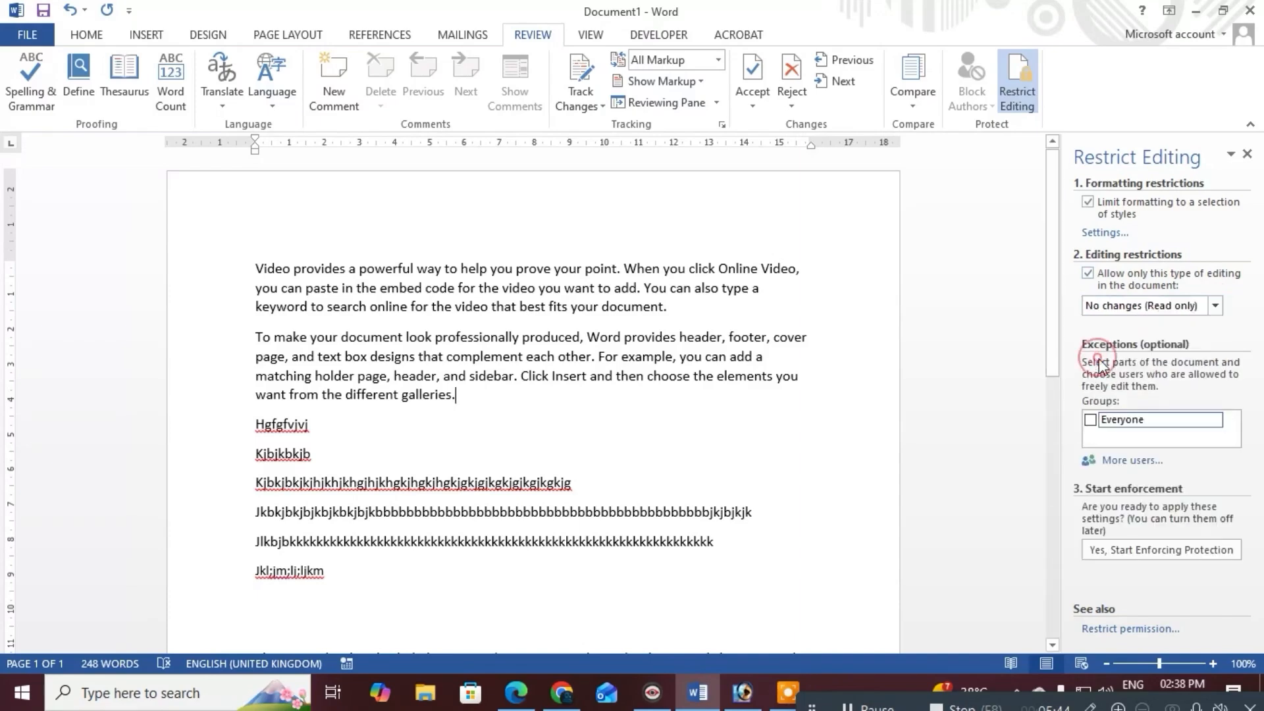
left_click(1091, 420)
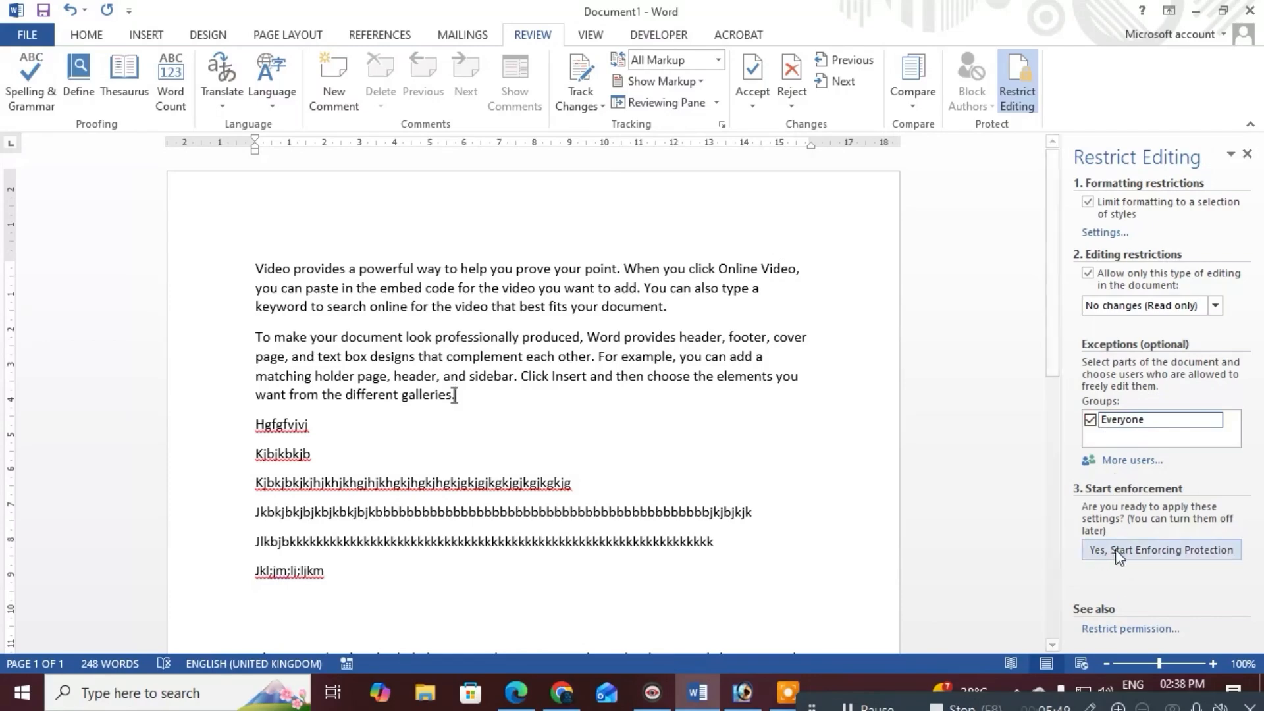
left_click(1161, 551)
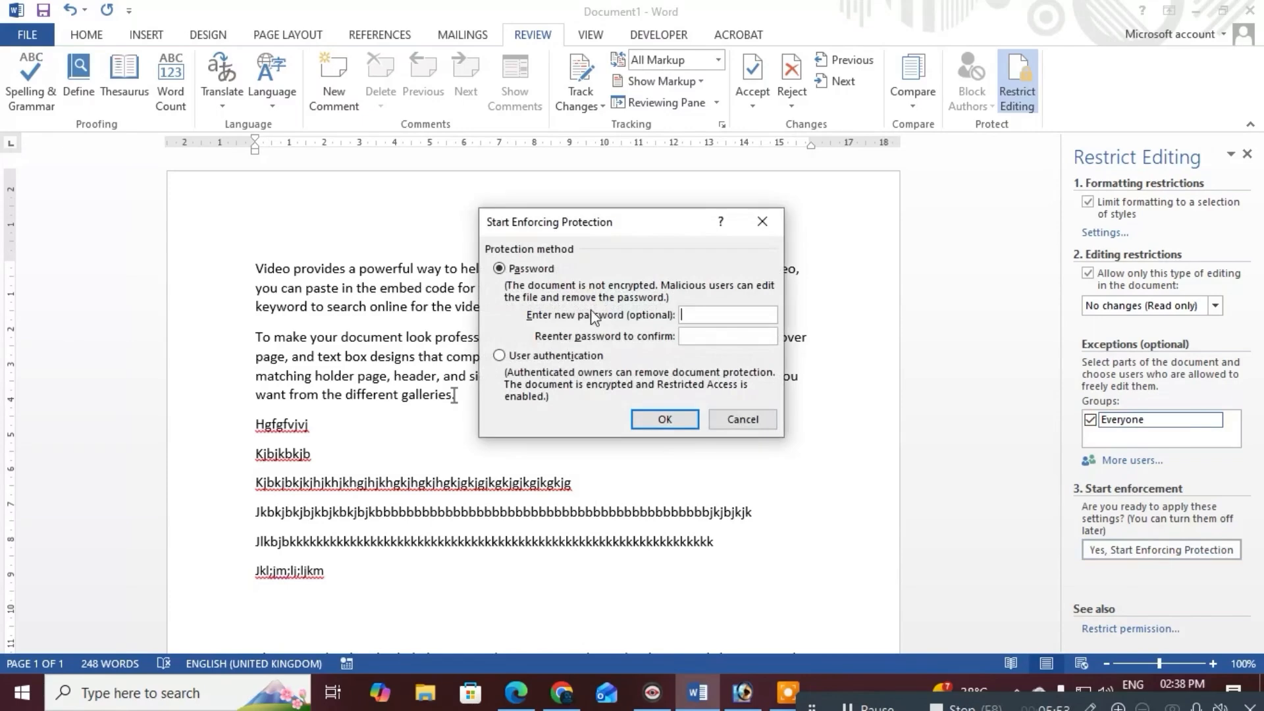
type("1234")
key("Tab")
type("1234")
left_click(663, 419)
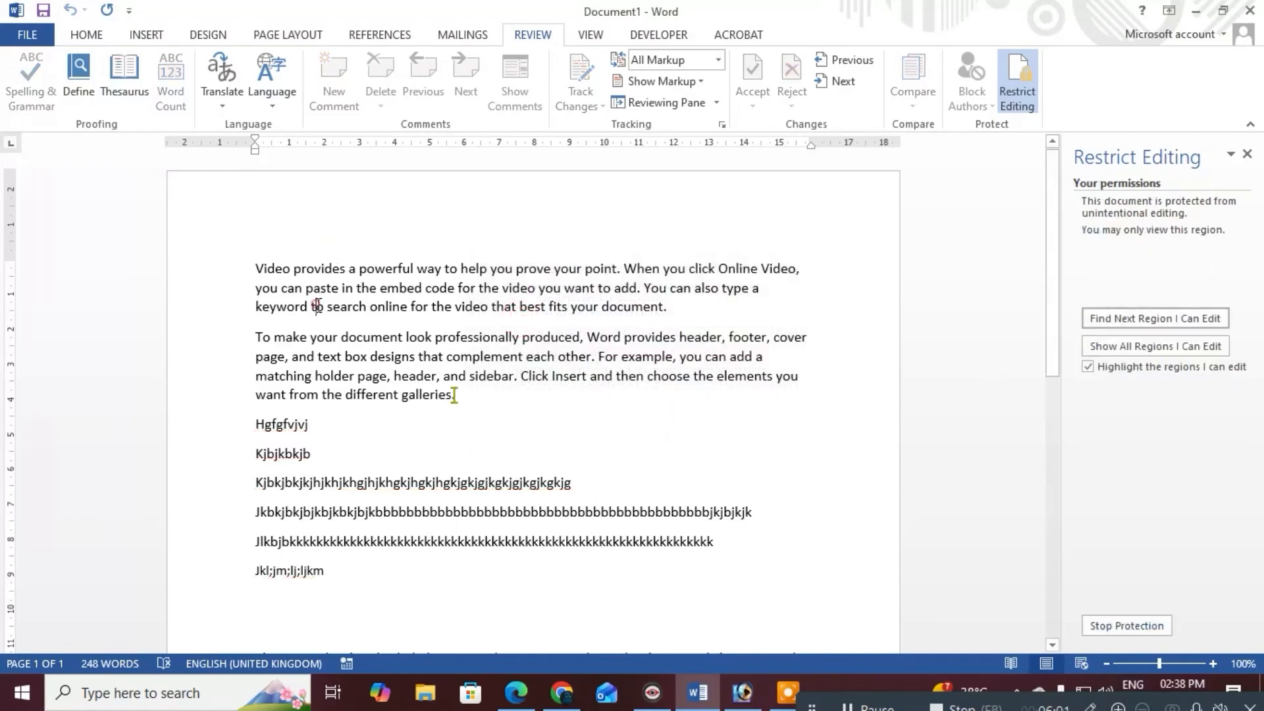
Try deleting text in the first paragraph and adding a line after the plus sign
left_click(398, 287)
scroll(315, 435, "down", 1)
scroll(454, 348, "down", 3)
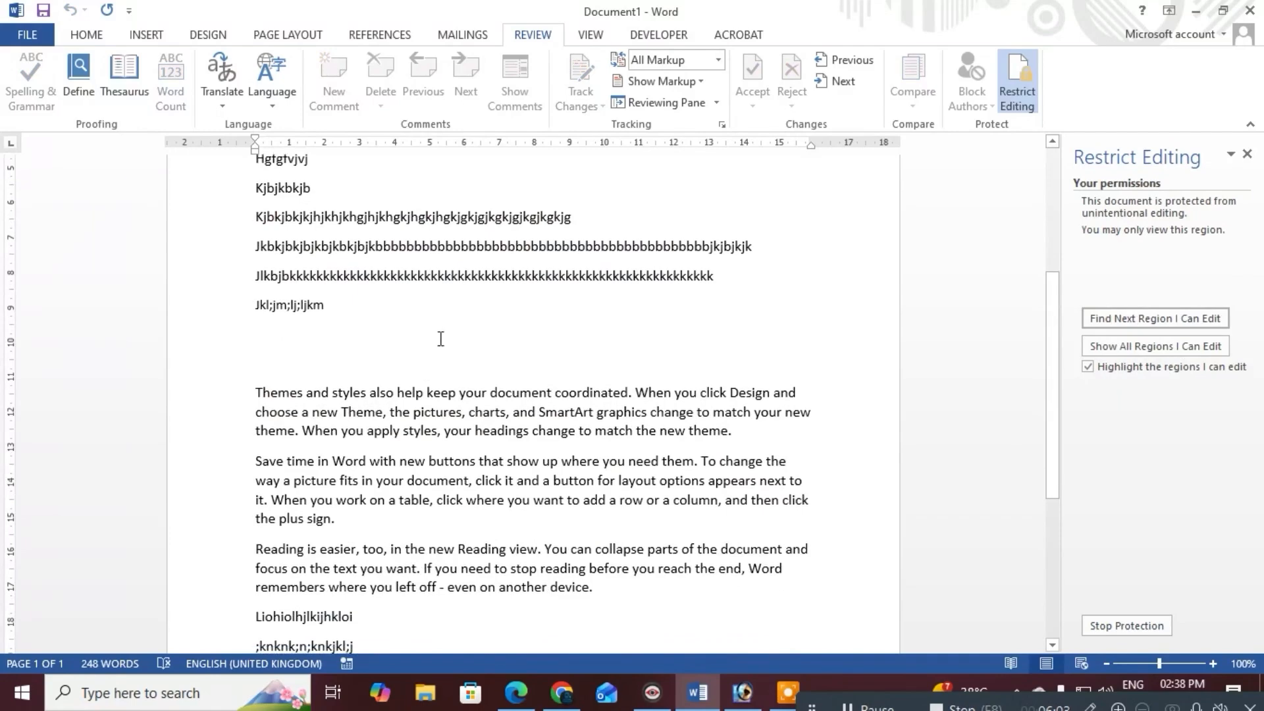
key("BackSpace")
key("BackSpace")
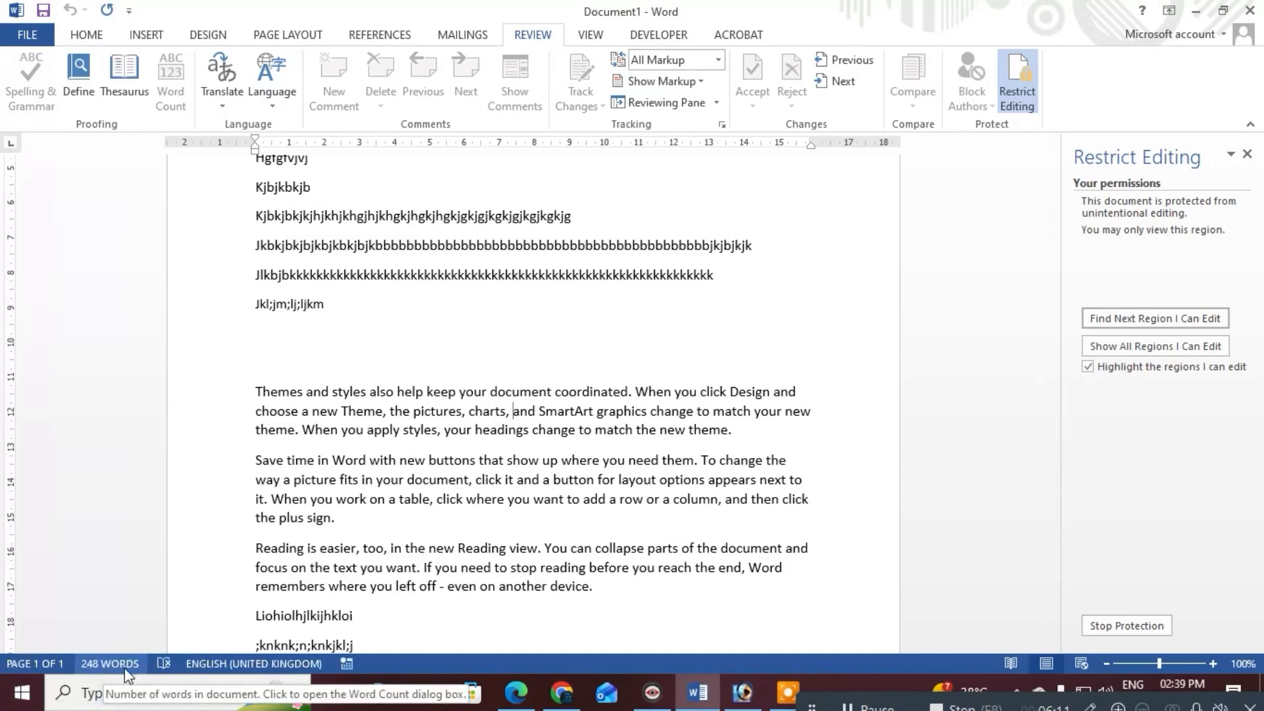
left_click(387, 532)
key("Return")
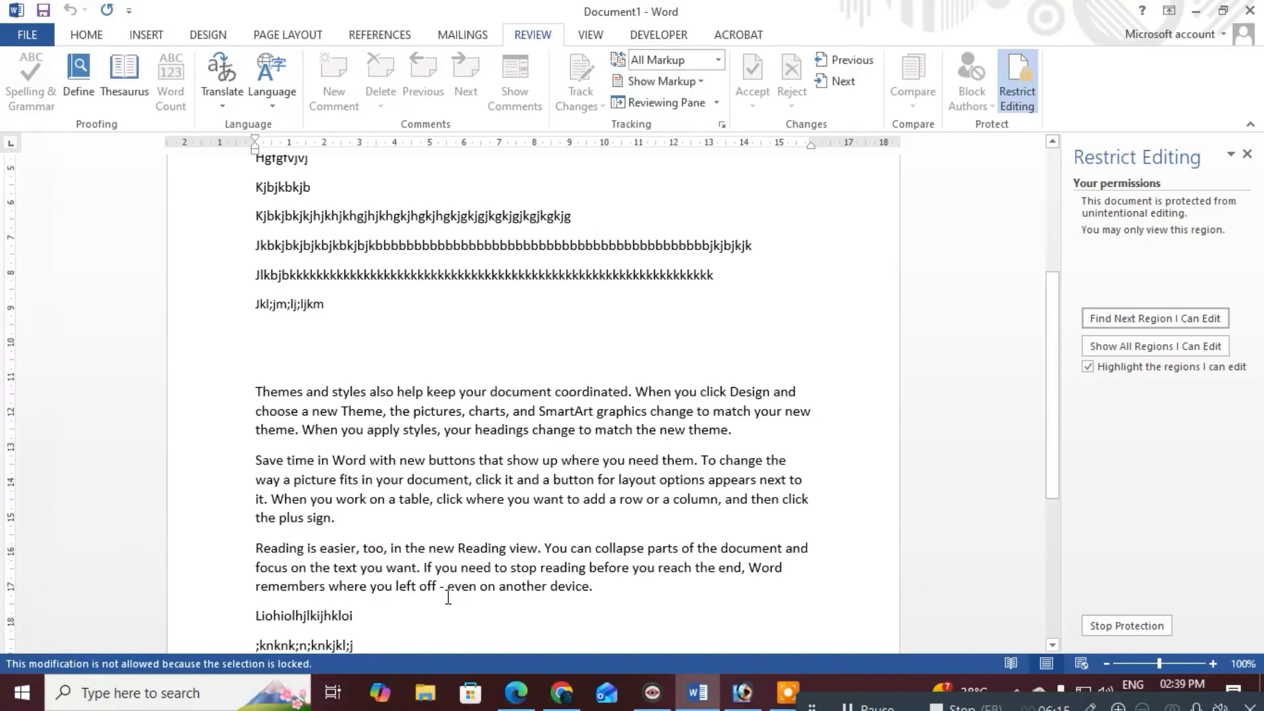
Try inserting new lines after 'Liohiolhjlkijhkloi', in the first paragraph and after 'video'
scroll(447, 597, "down", 2)
left_click(421, 547)
key("Return")
key("Return")
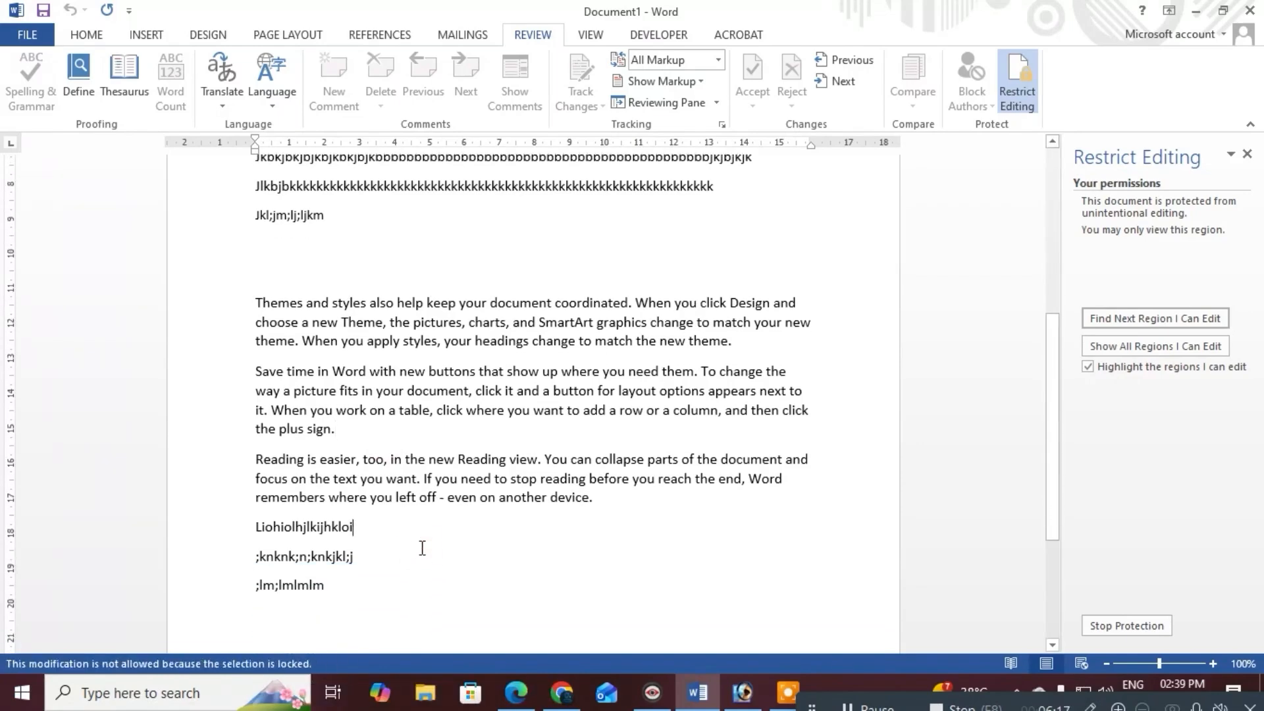
scroll(387, 423, "up", 5)
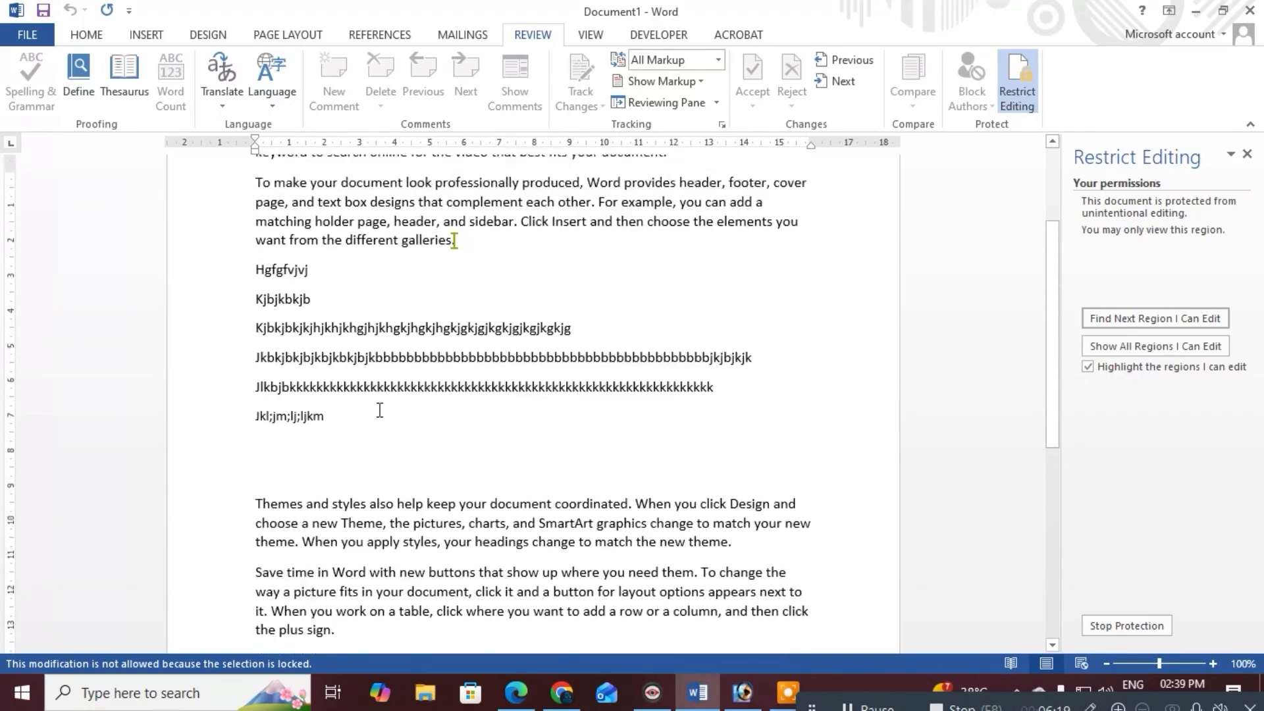
left_click(374, 271)
key("Return")
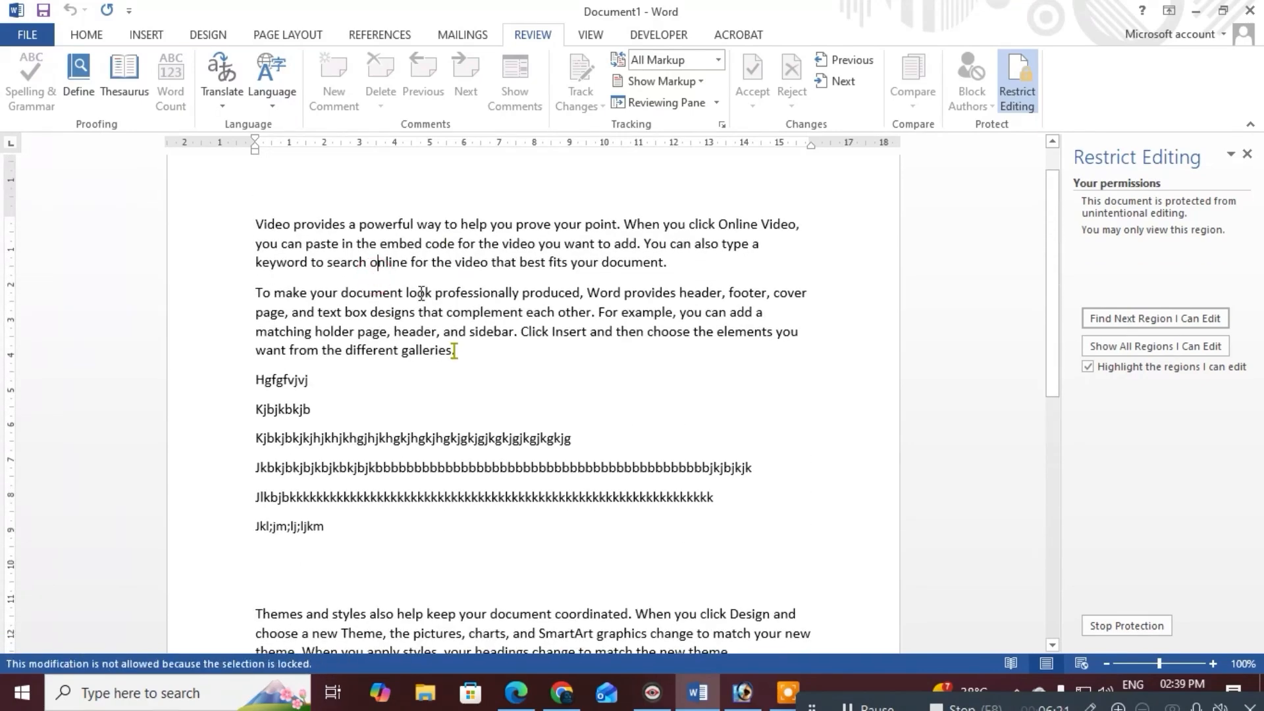
scroll(522, 271, "up", 1)
left_click(535, 288)
key("Return")
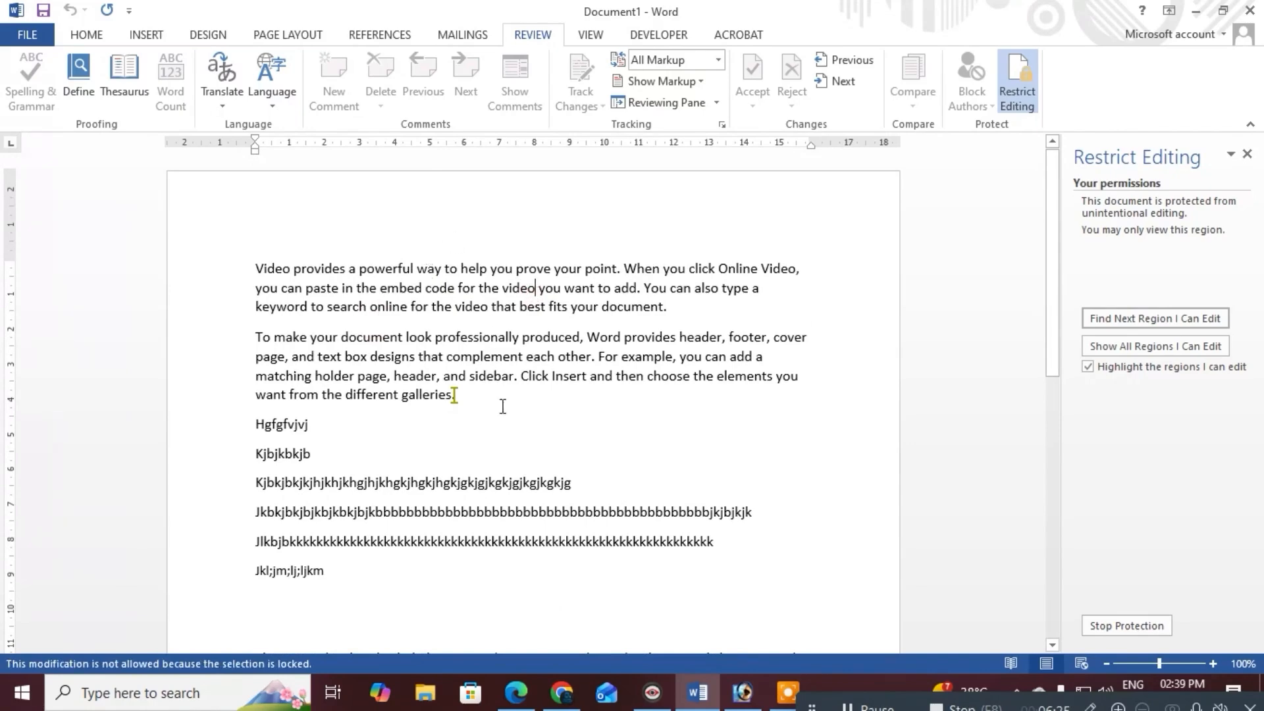
Select the first two paragraphs and view the greyed-out formatting commands on Home
left_click_drag(502, 403, 196, 269)
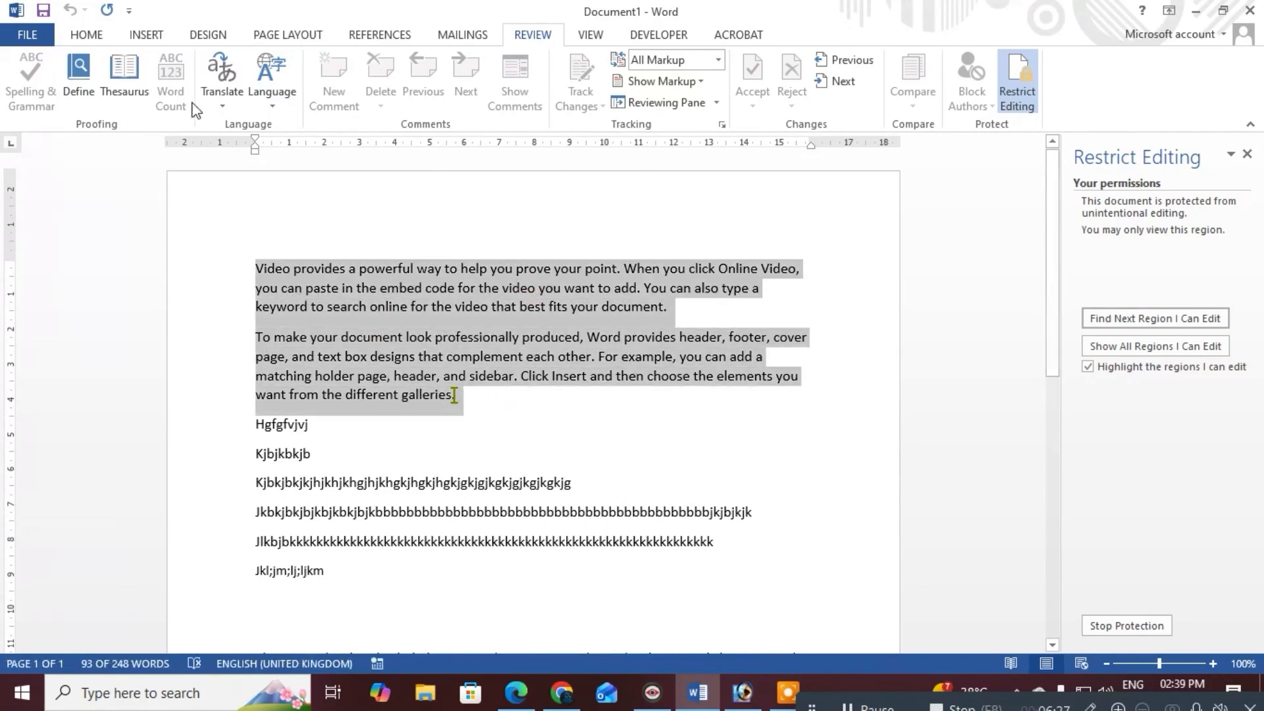
left_click(85, 34)
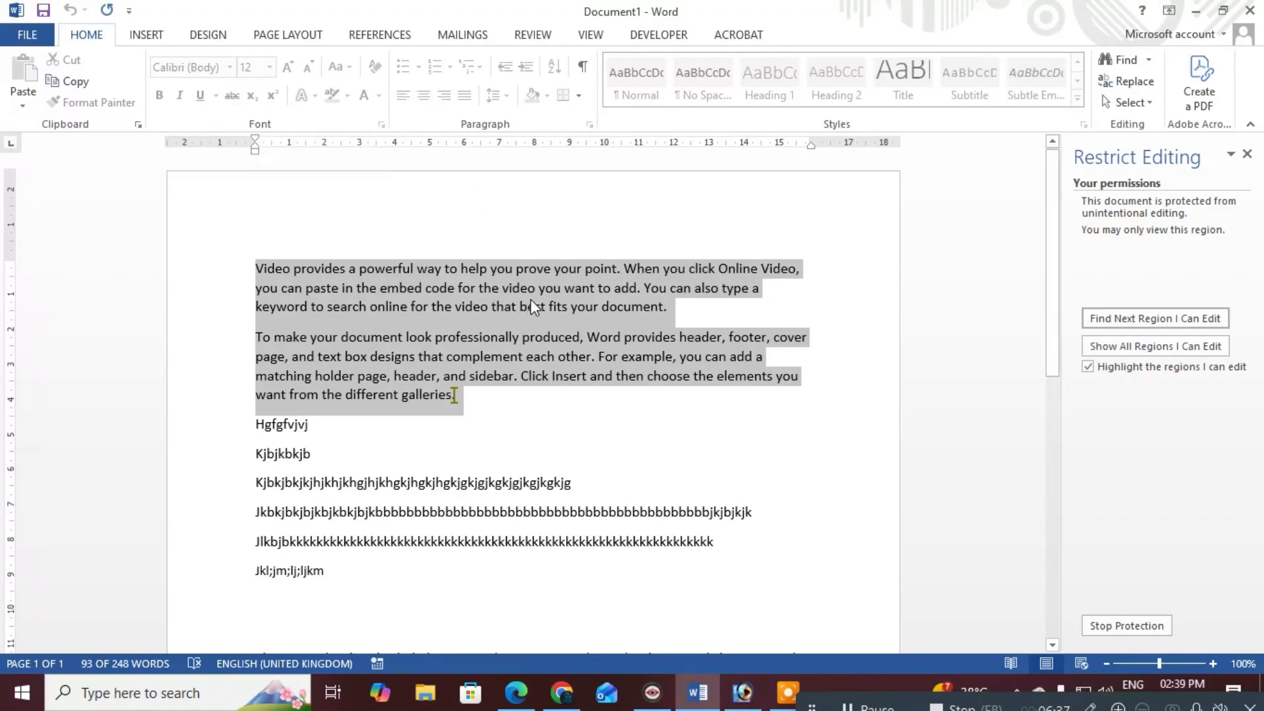
scroll(607, 328, "down", 3)
Try editing the long line of k's and the word 'produced'; the locked text refuses changes
left_click(691, 364)
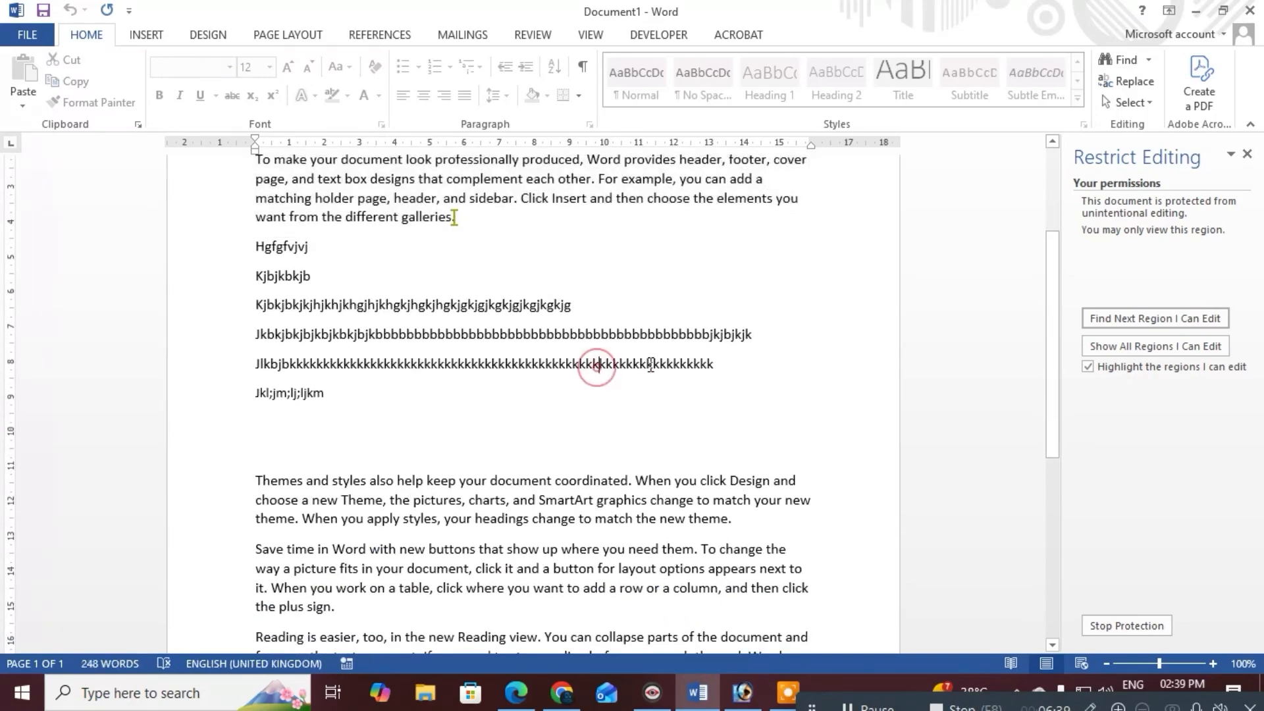
left_click(730, 372)
scroll(773, 233, "up", 1)
scroll(773, 233, "up", 2)
scroll(620, 387, "down", 1)
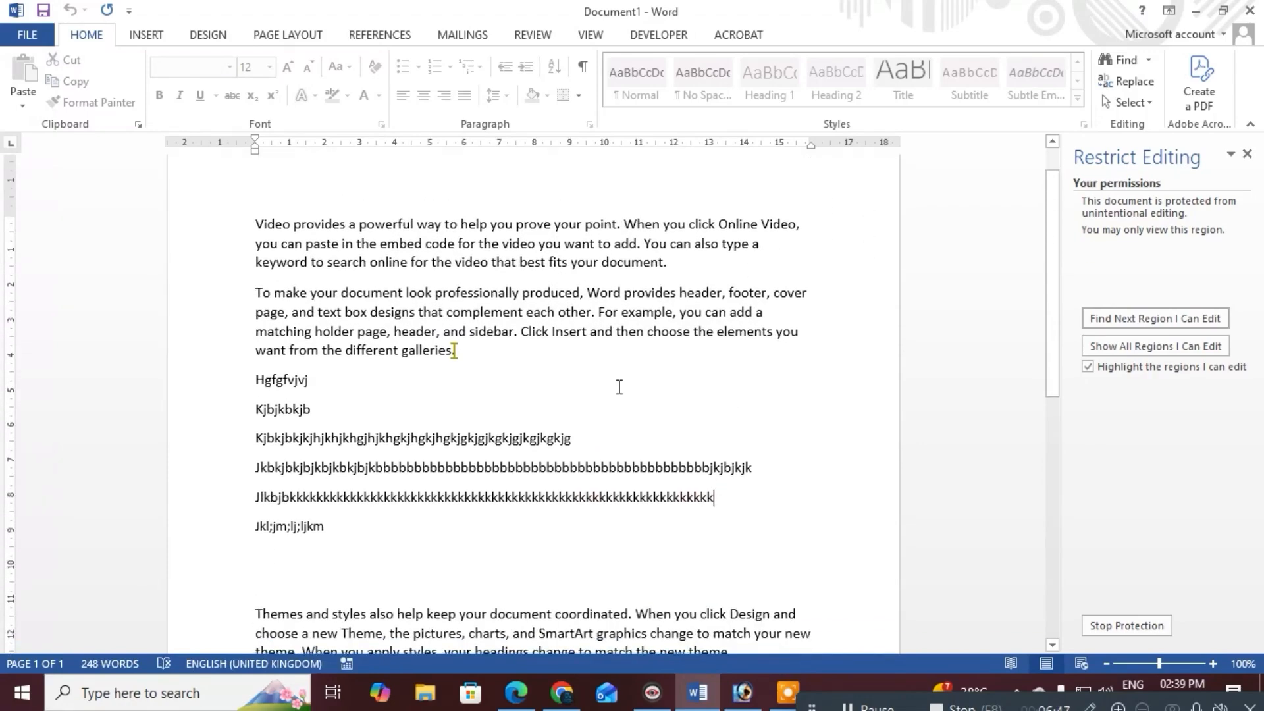
scroll(620, 387, "up", 1)
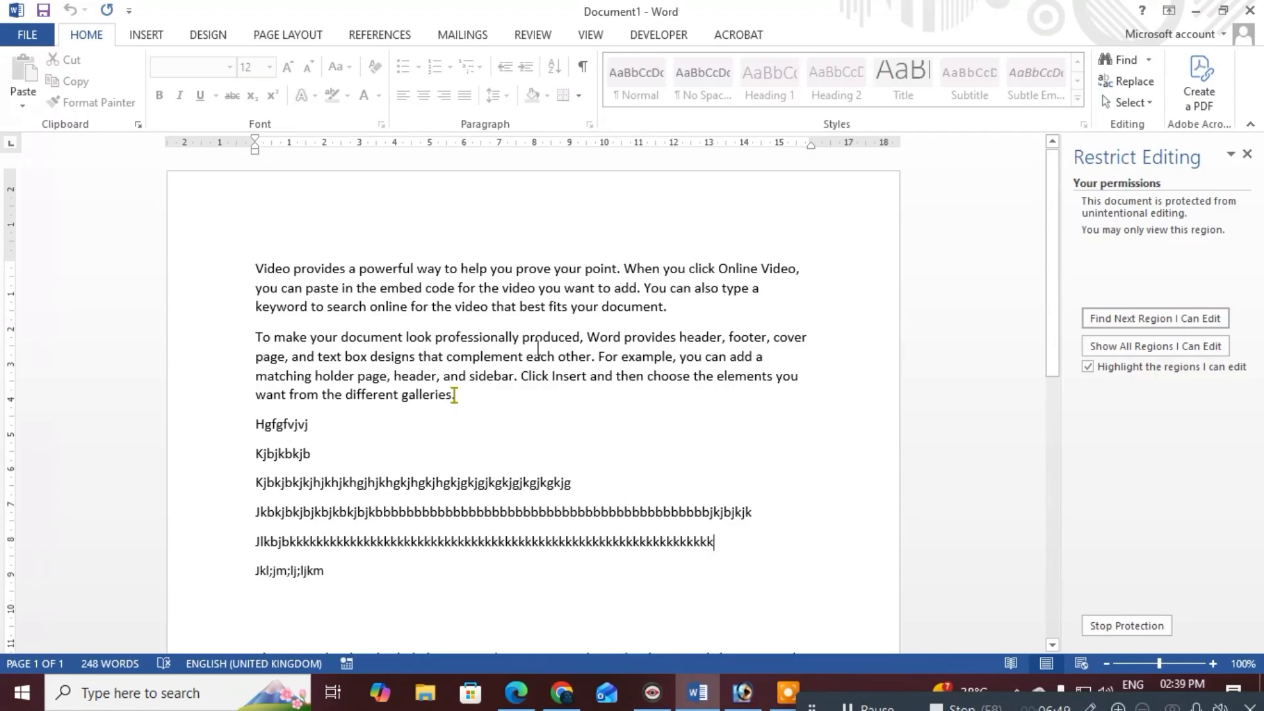
left_click(534, 347)
key("BackSpace")
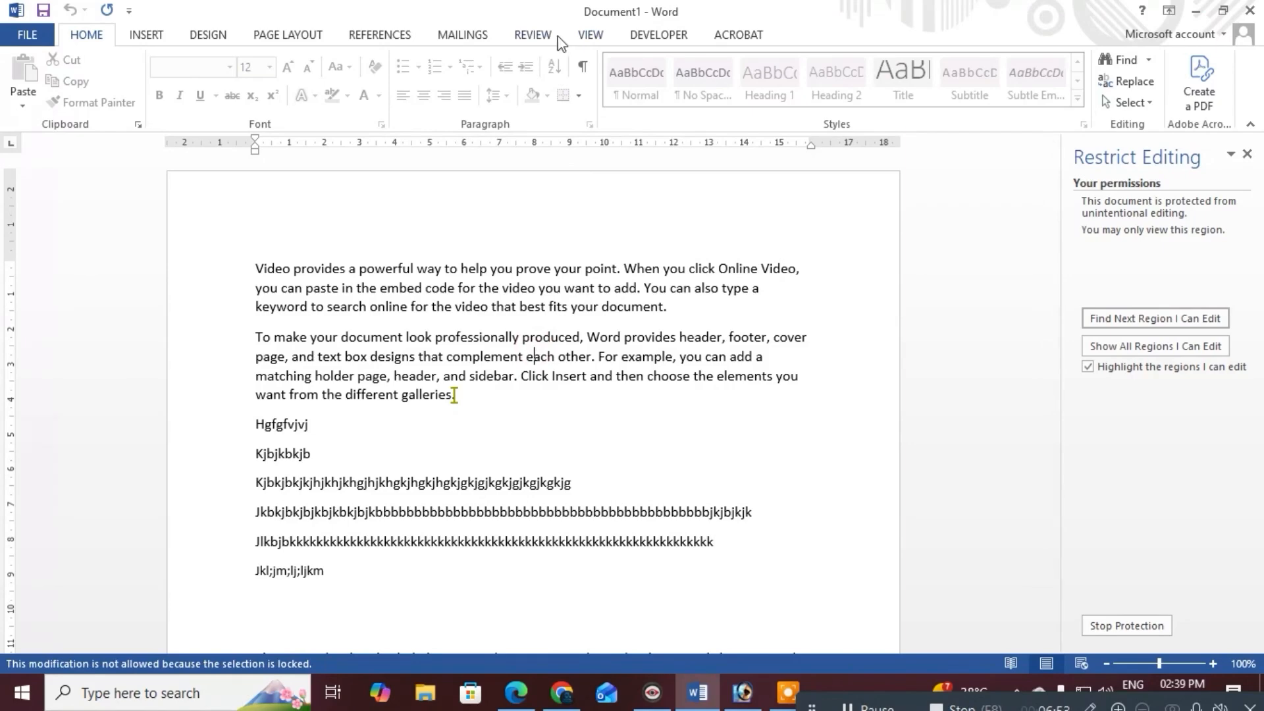
Back on Review, stop the document protection by entering the password
left_click(535, 35)
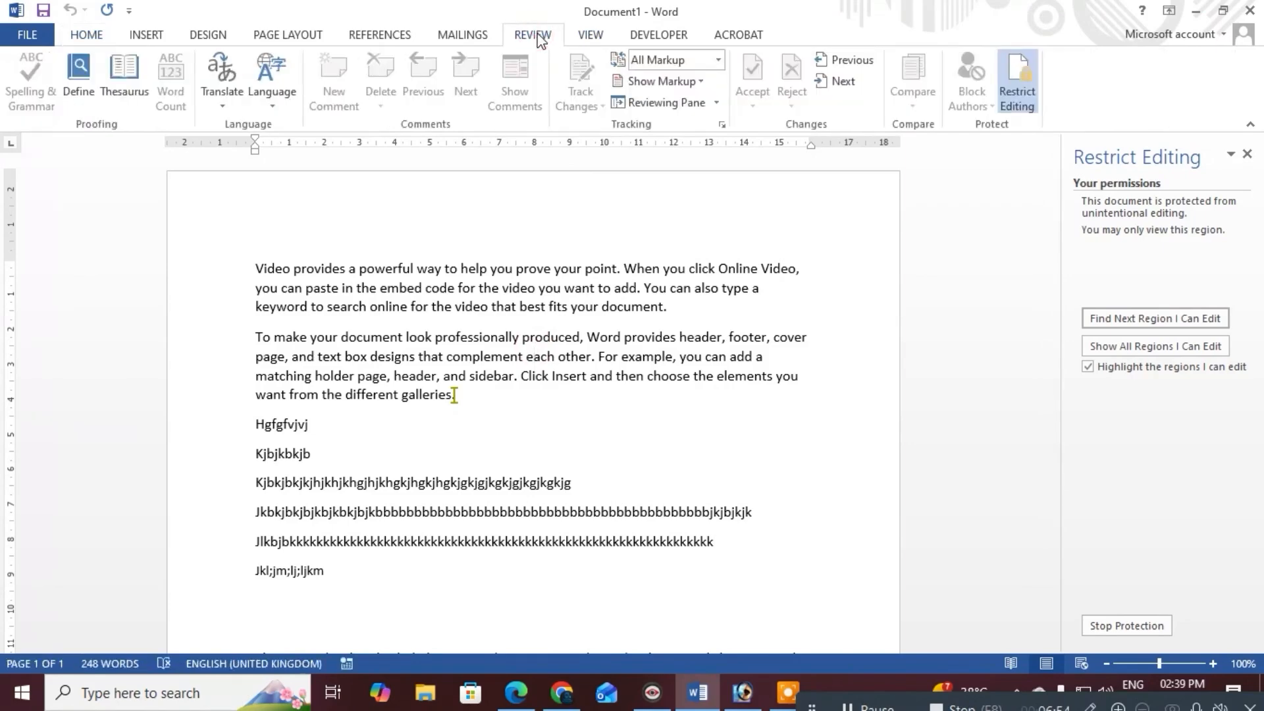
left_click(1018, 104)
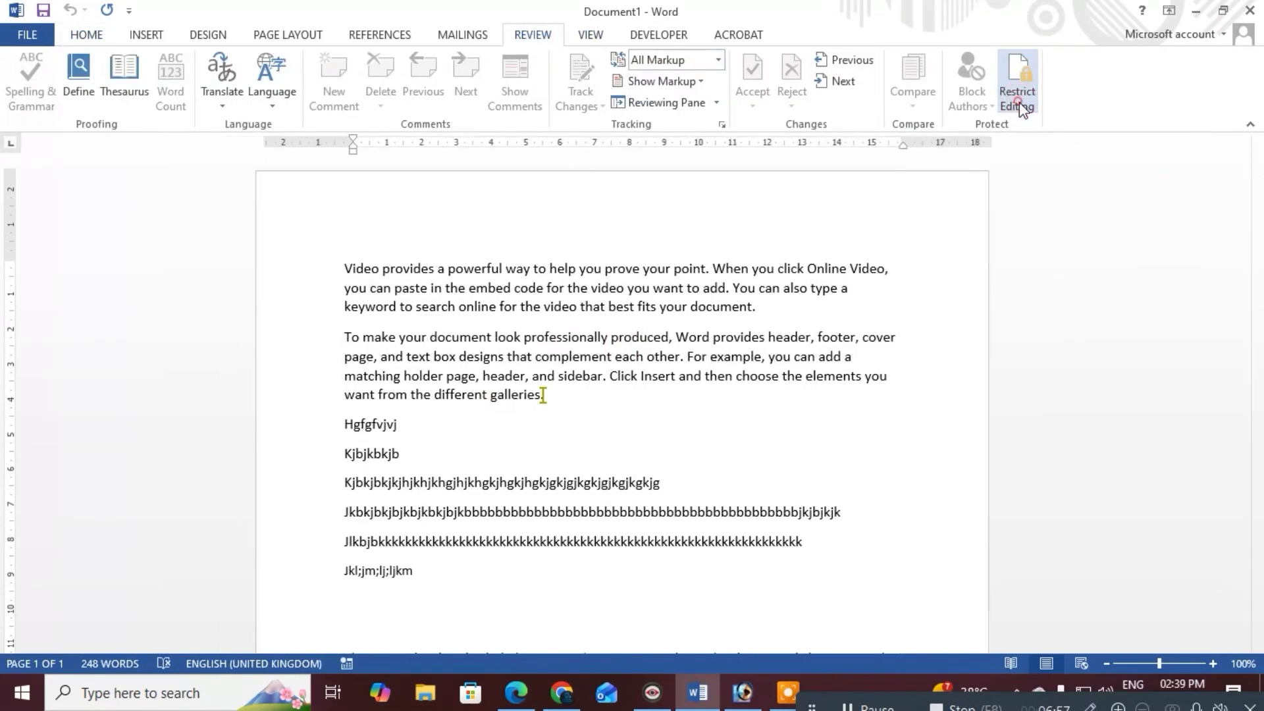
left_click(1018, 103)
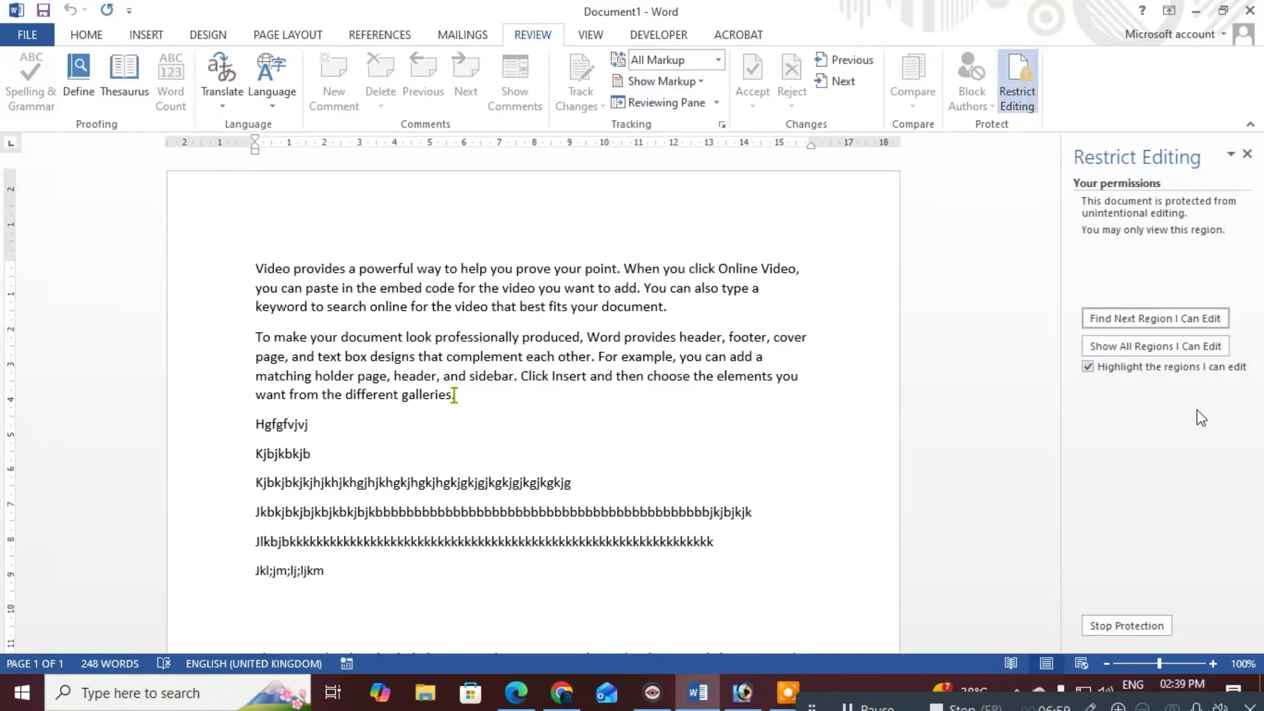
left_click(1138, 629)
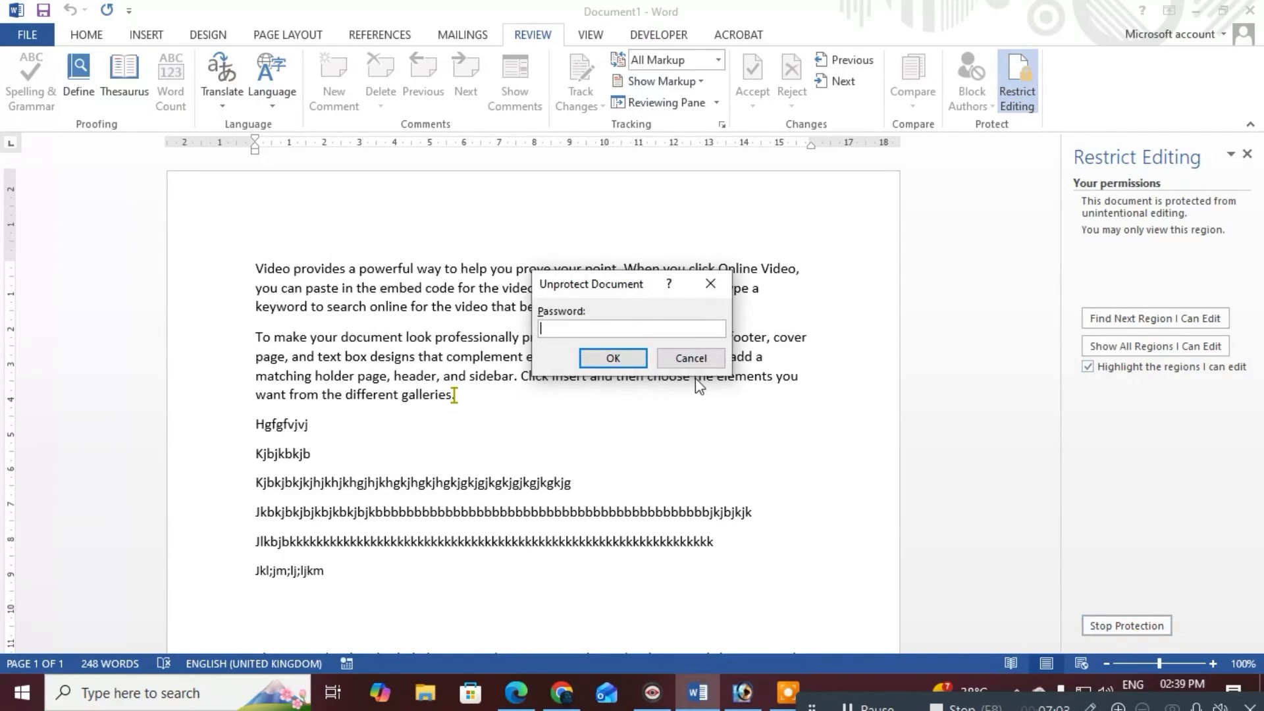
type("1234")
key("Return")
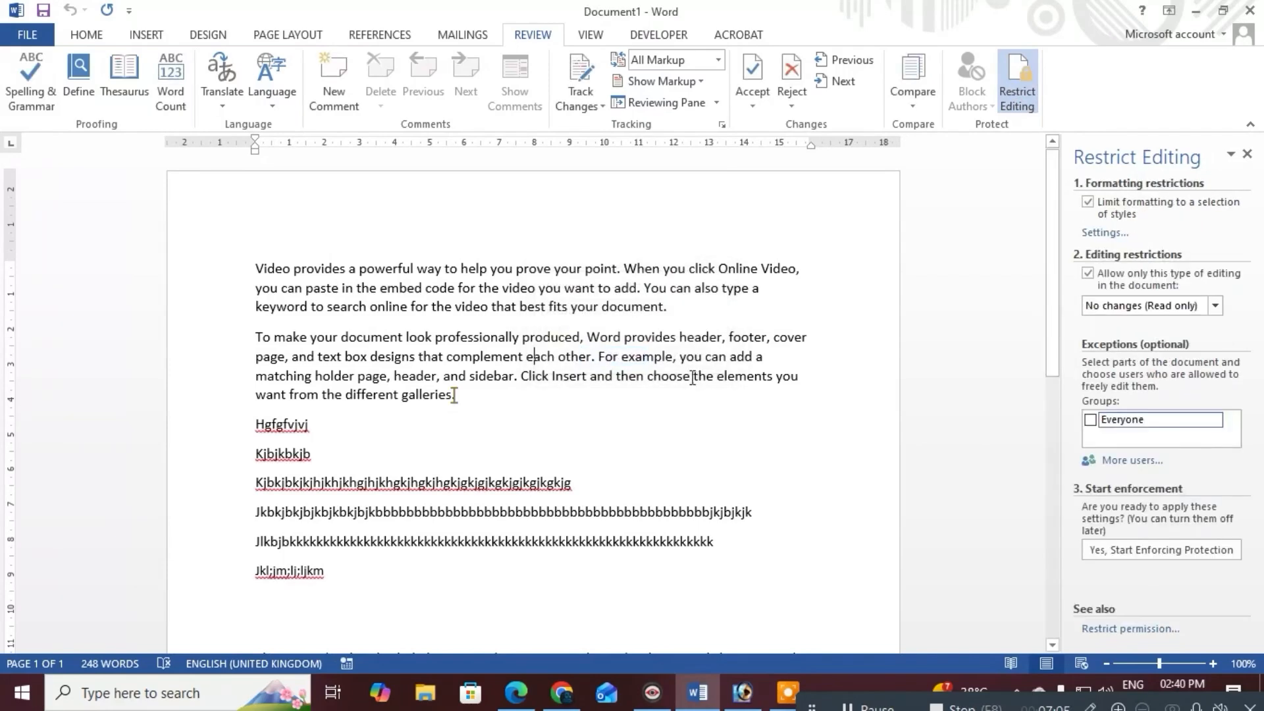
Type 'jkgjkhjkb' after 'document.', then make 'you can paste' through 'For example' bold, size 14
left_click(765, 306)
type("jkgjkhjkb")
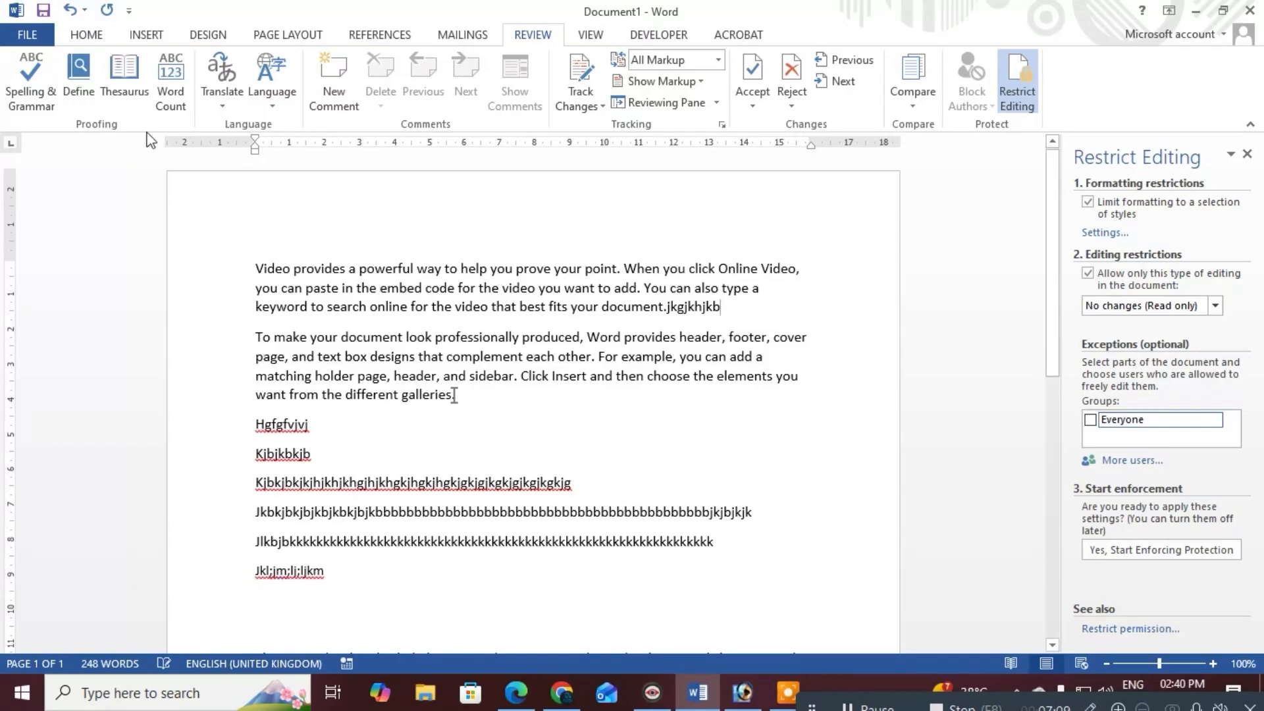
left_click_drag(627, 356, 212, 288)
left_click(86, 35)
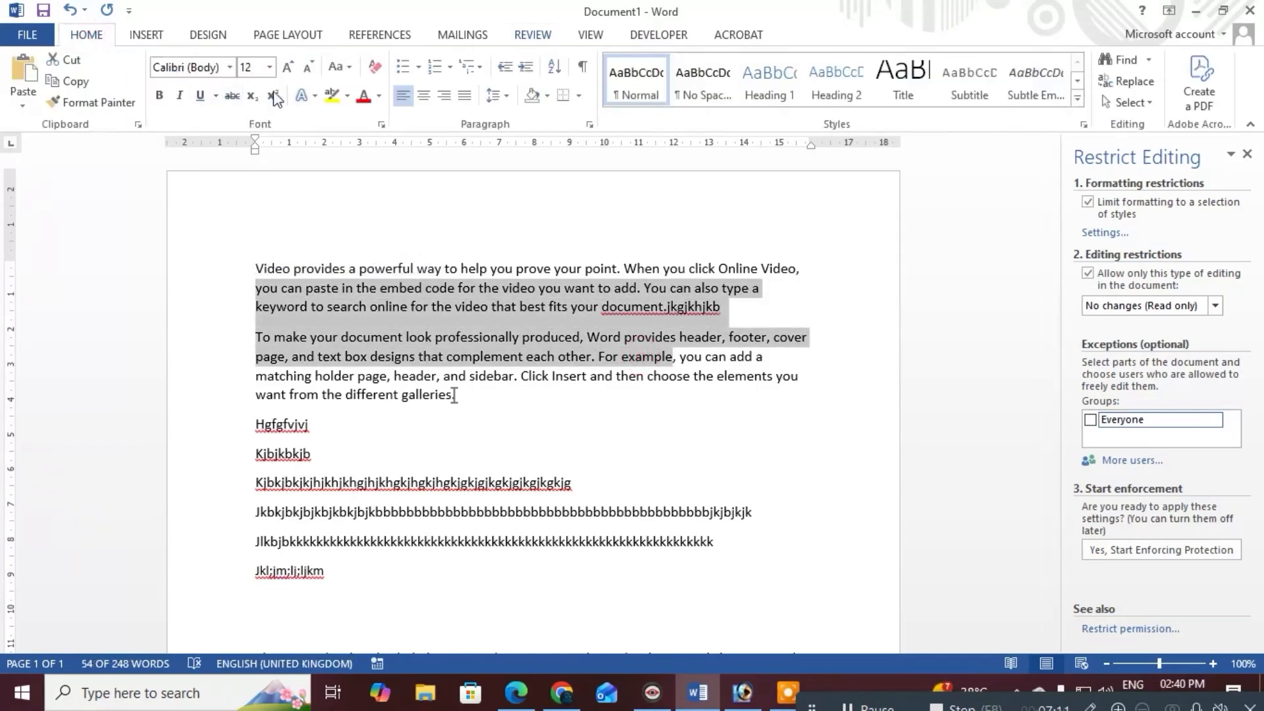
left_click(159, 95)
left_click(269, 67)
left_click(246, 176)
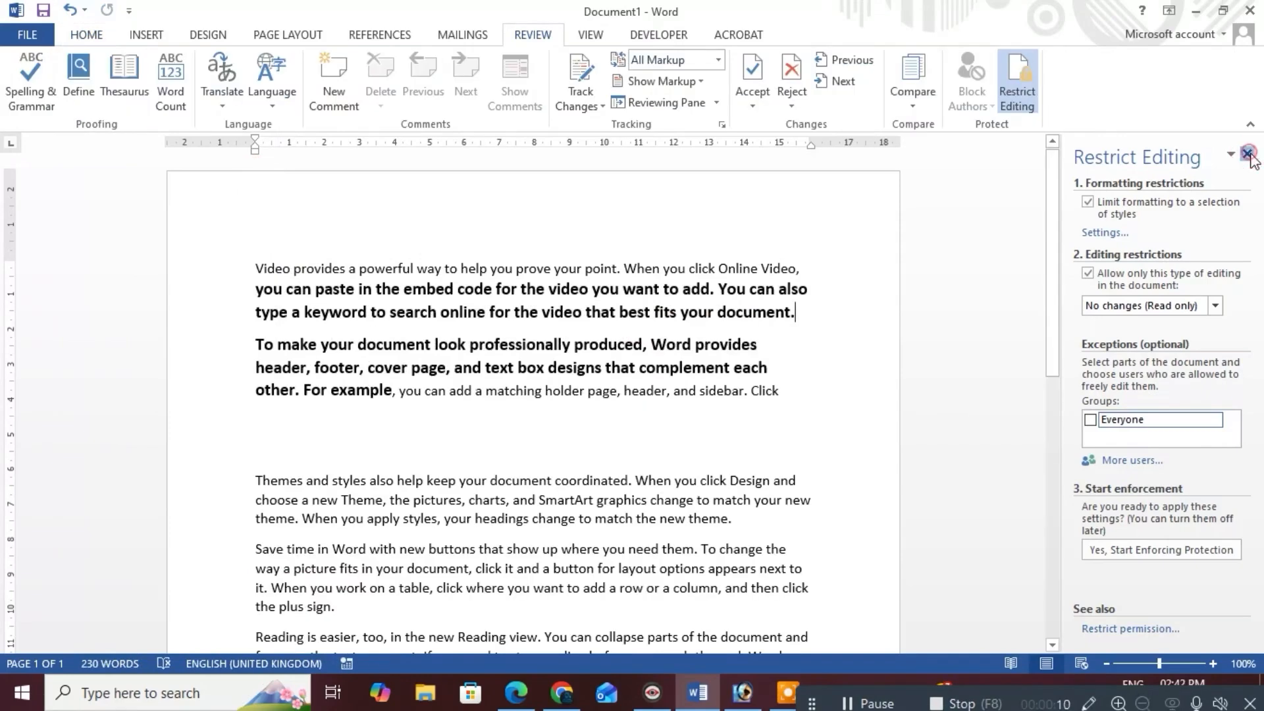
left_click(1246, 153)
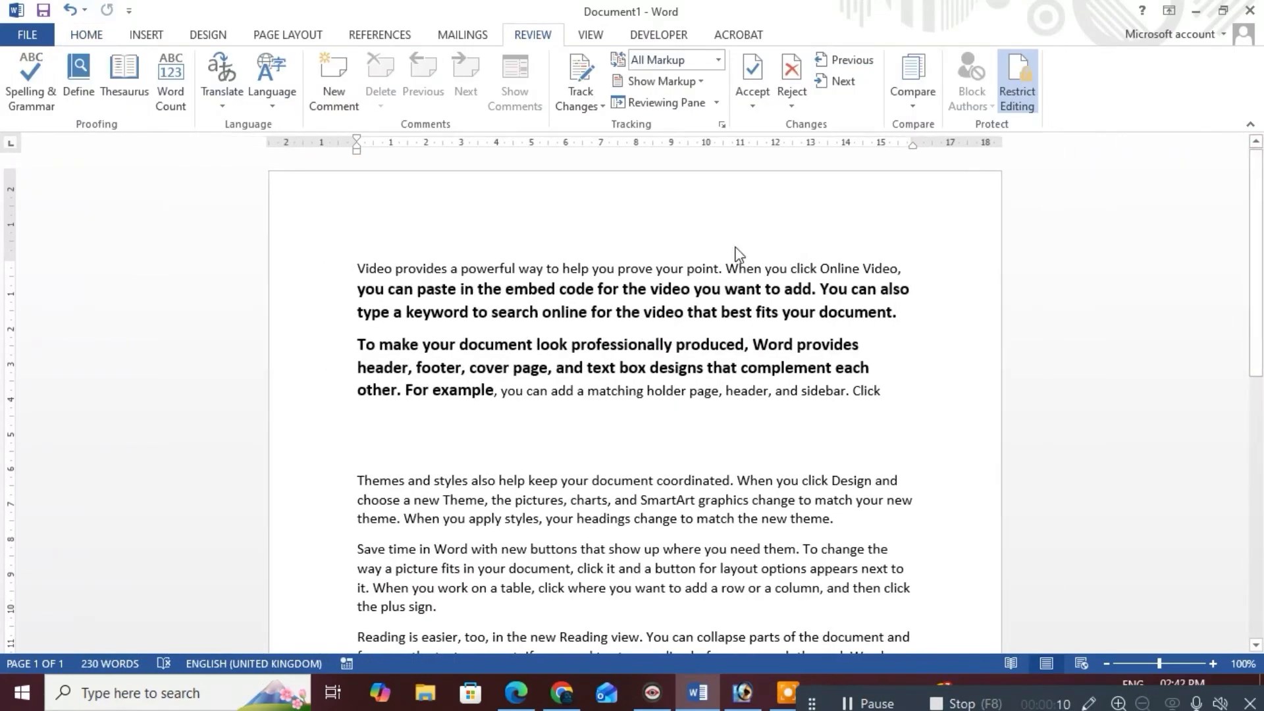
Open the Review tab's Compare dropdown showing the Compare and Combine options
left_click(912, 98)
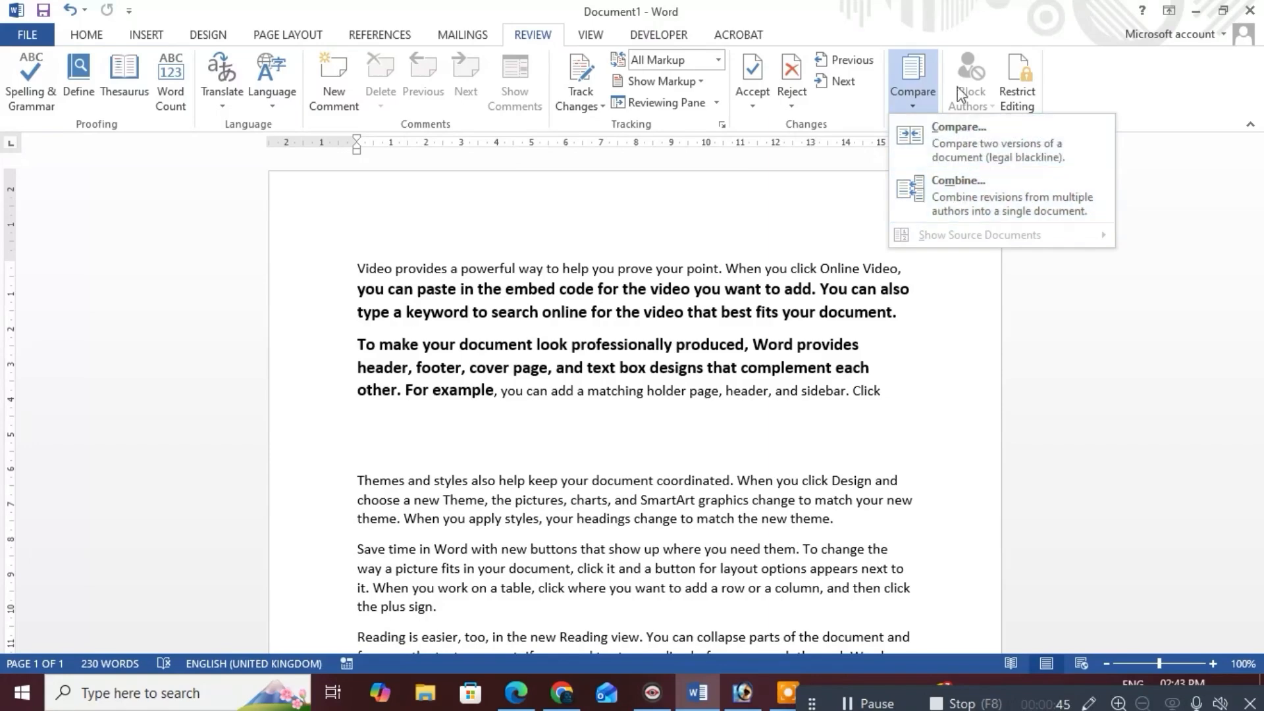
left_click(921, 102)
left_click(922, 102)
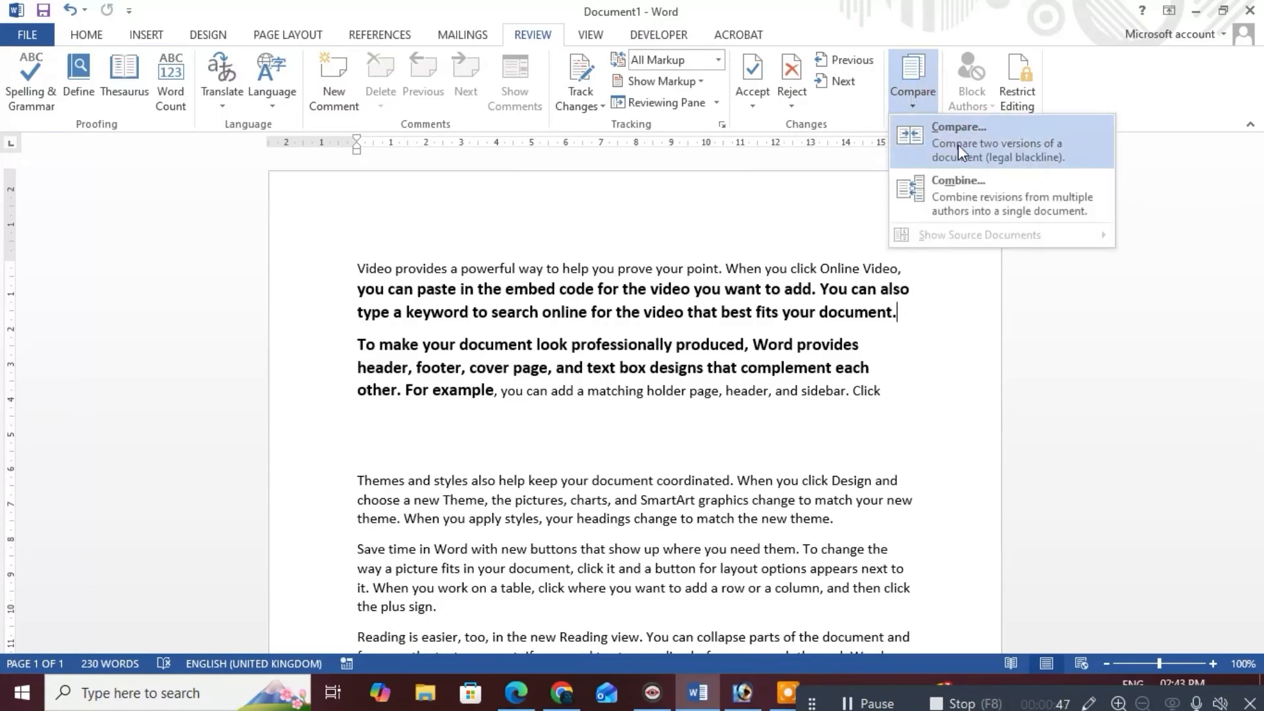
Open Compare Documents and browse the recent-file lists for the original and revised documents
left_click(958, 144)
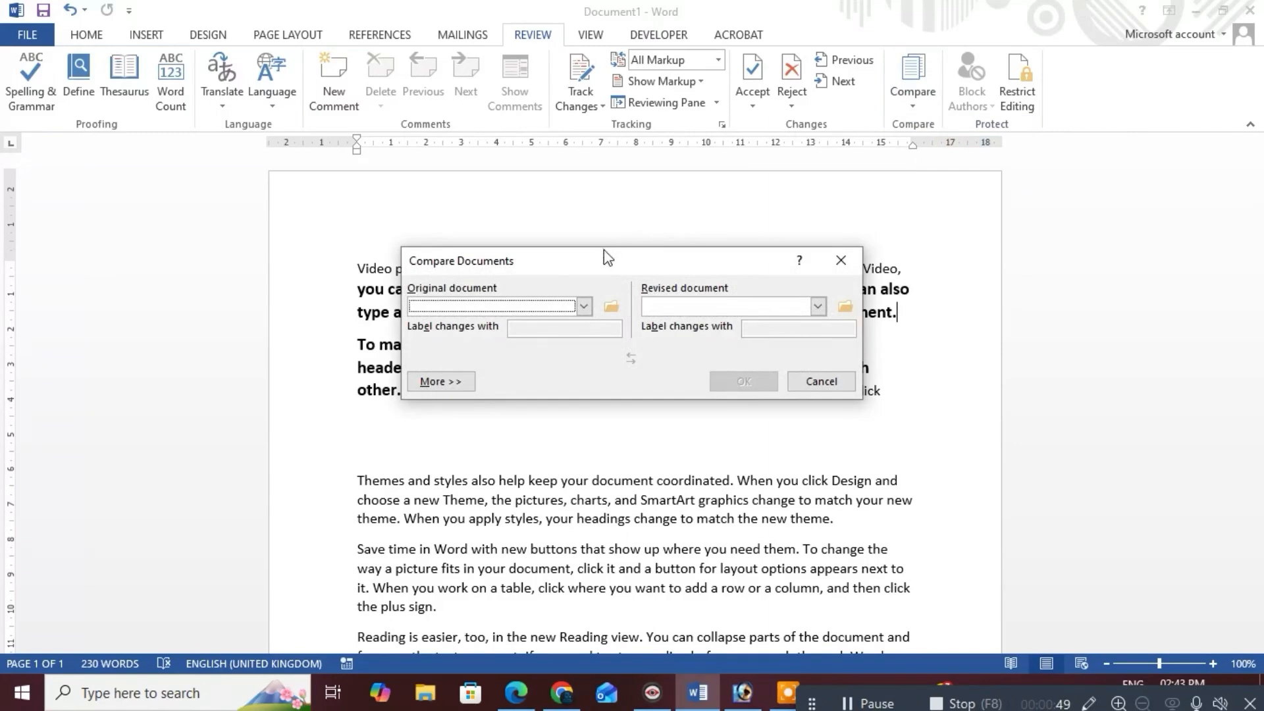
left_click_drag(605, 251, 618, 200)
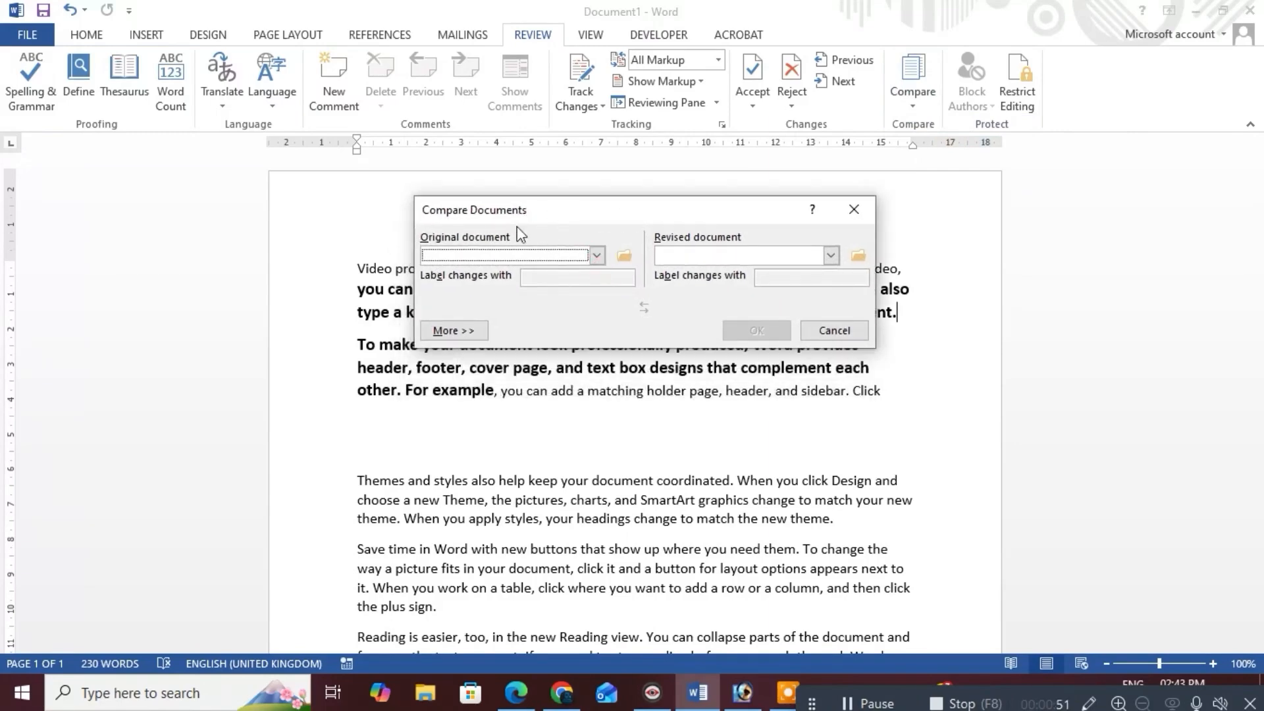
left_click(595, 255)
left_click(576, 223)
left_click(828, 257)
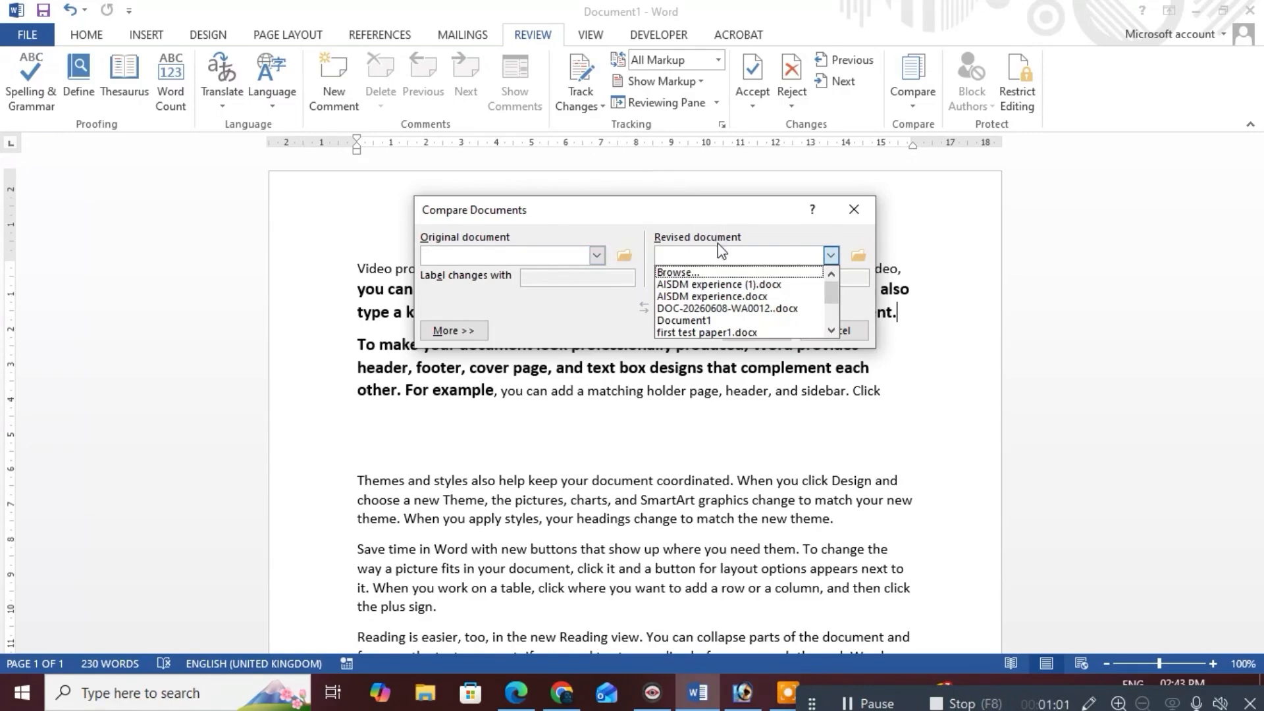
left_click(597, 256)
Choose AISDM experience.docx as original, then try RESUME.docx and GOC DPP 04.docx as revised
left_click(597, 255)
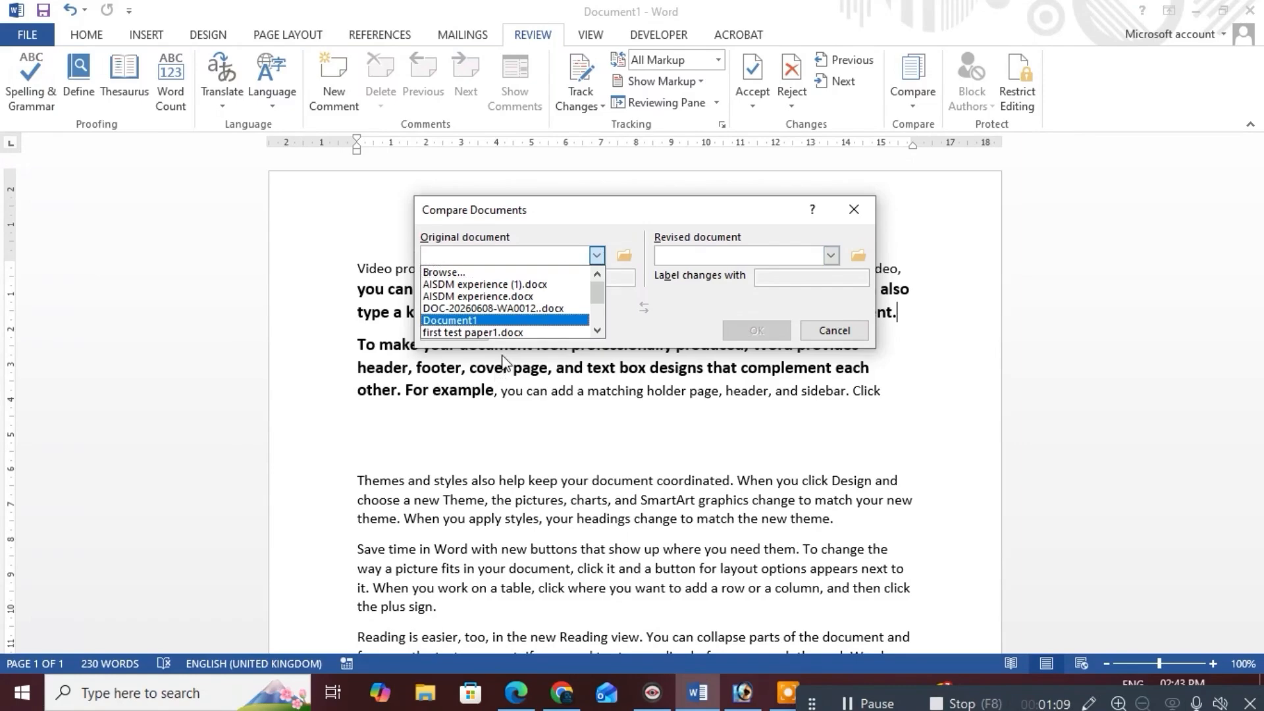
left_click(479, 297)
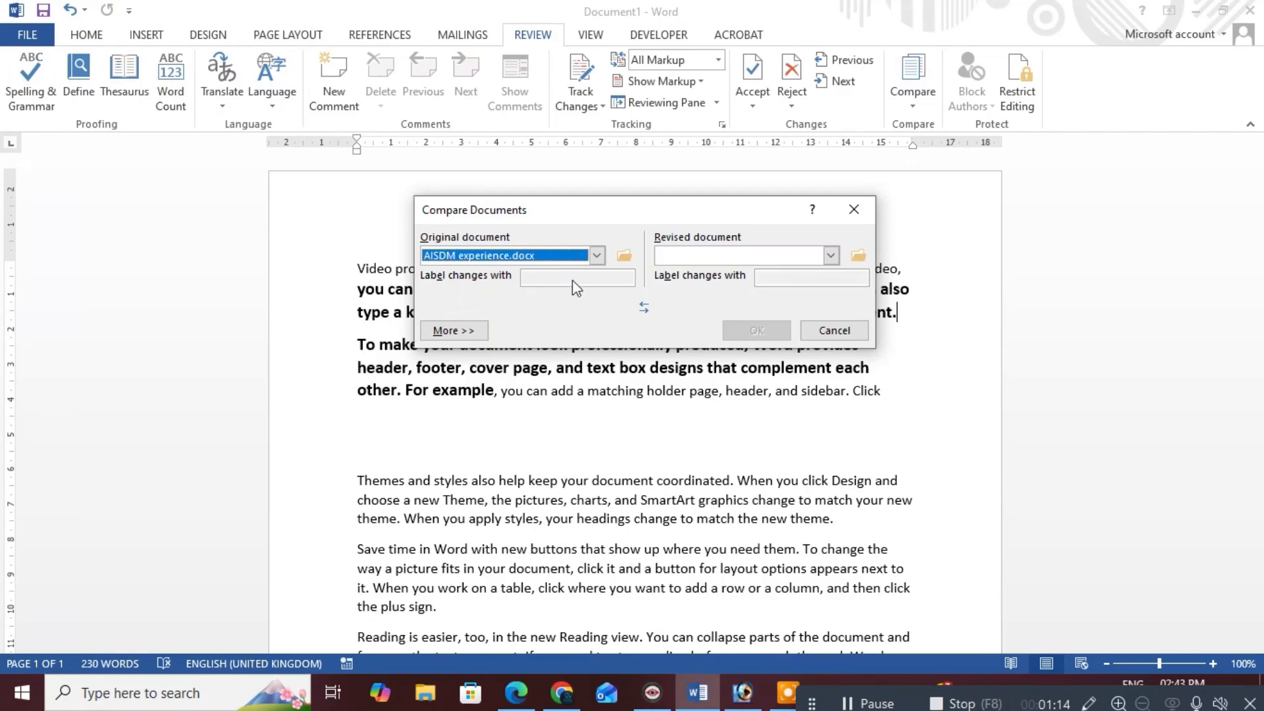
left_click(831, 255)
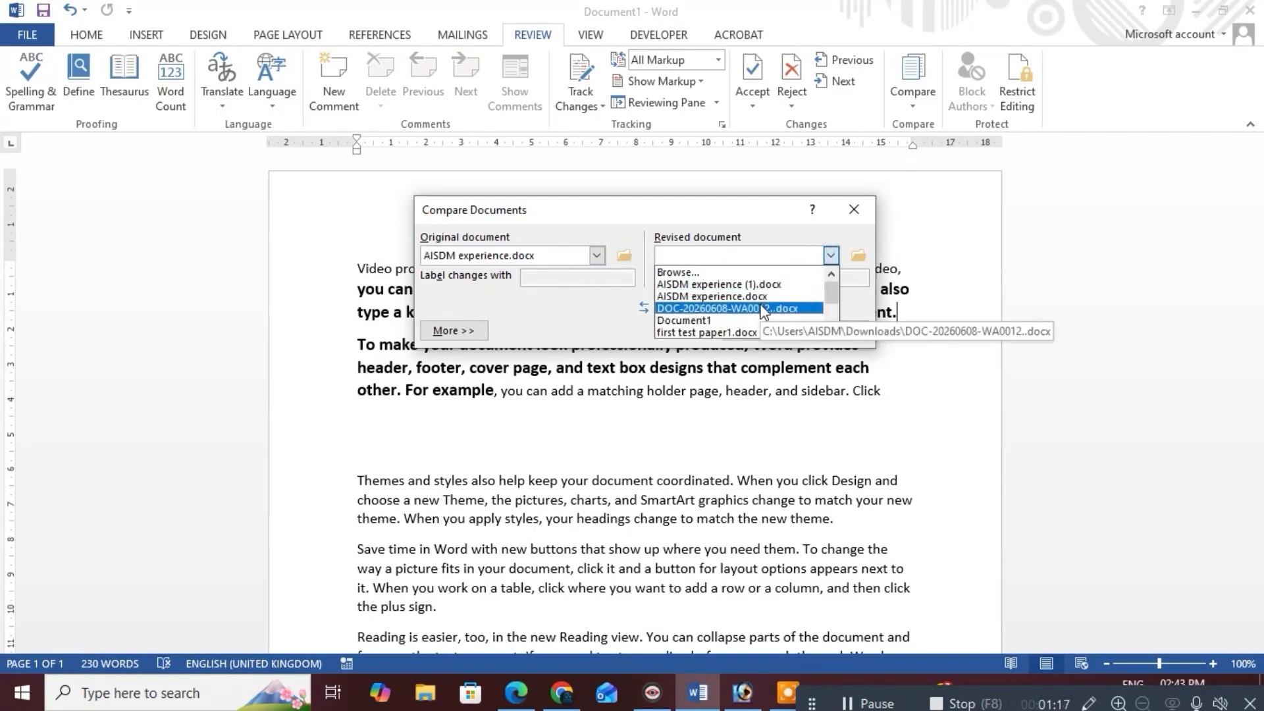
scroll(762, 312, "down", 2)
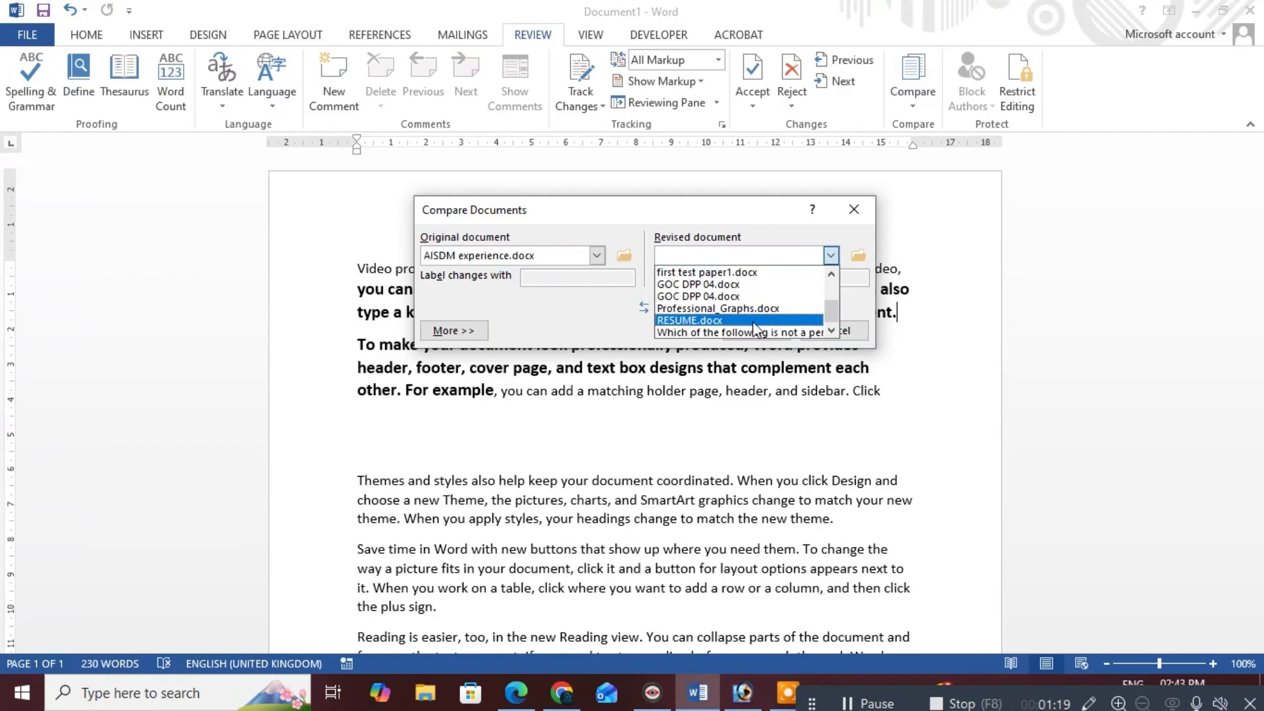
left_click(752, 321)
left_click(643, 397)
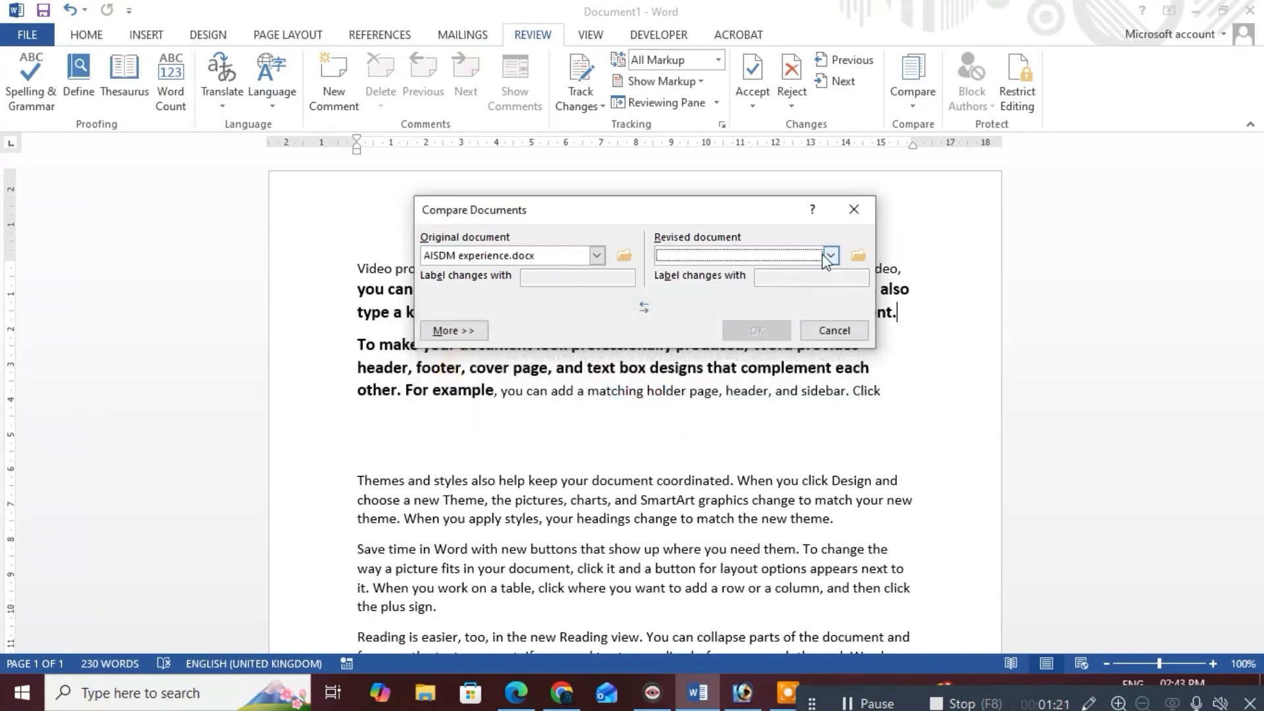
left_click(831, 255)
left_click(724, 293)
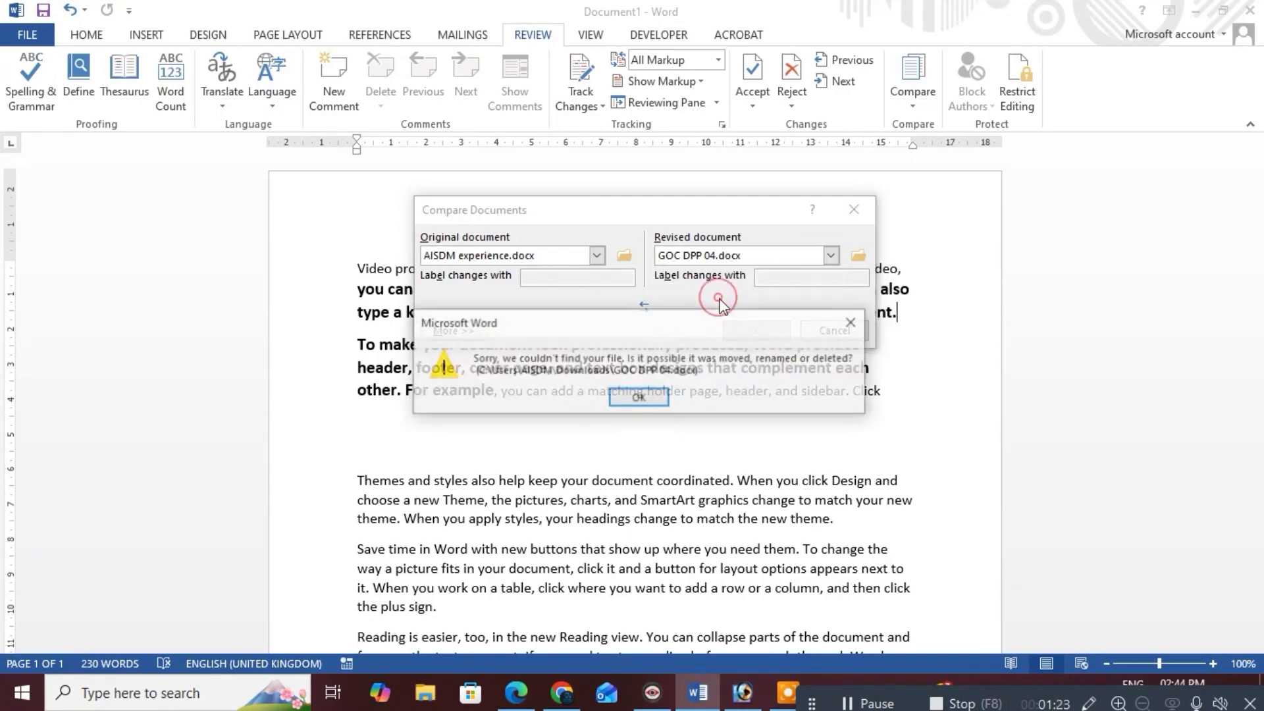
Clear the missing-file error and compare AISDM experience.docx against DOC-20260608-WA0012..docx
left_click(861, 322)
left_click(831, 255)
scroll(727, 309, "up", 1)
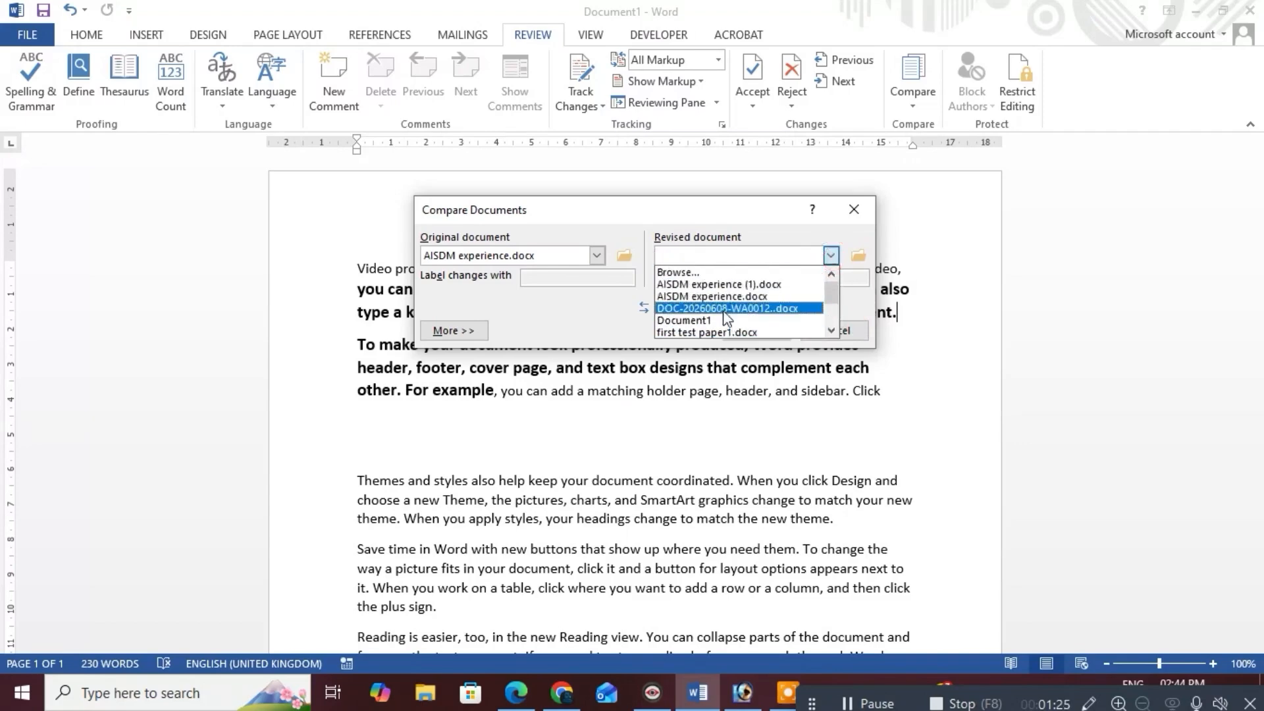
left_click(704, 308)
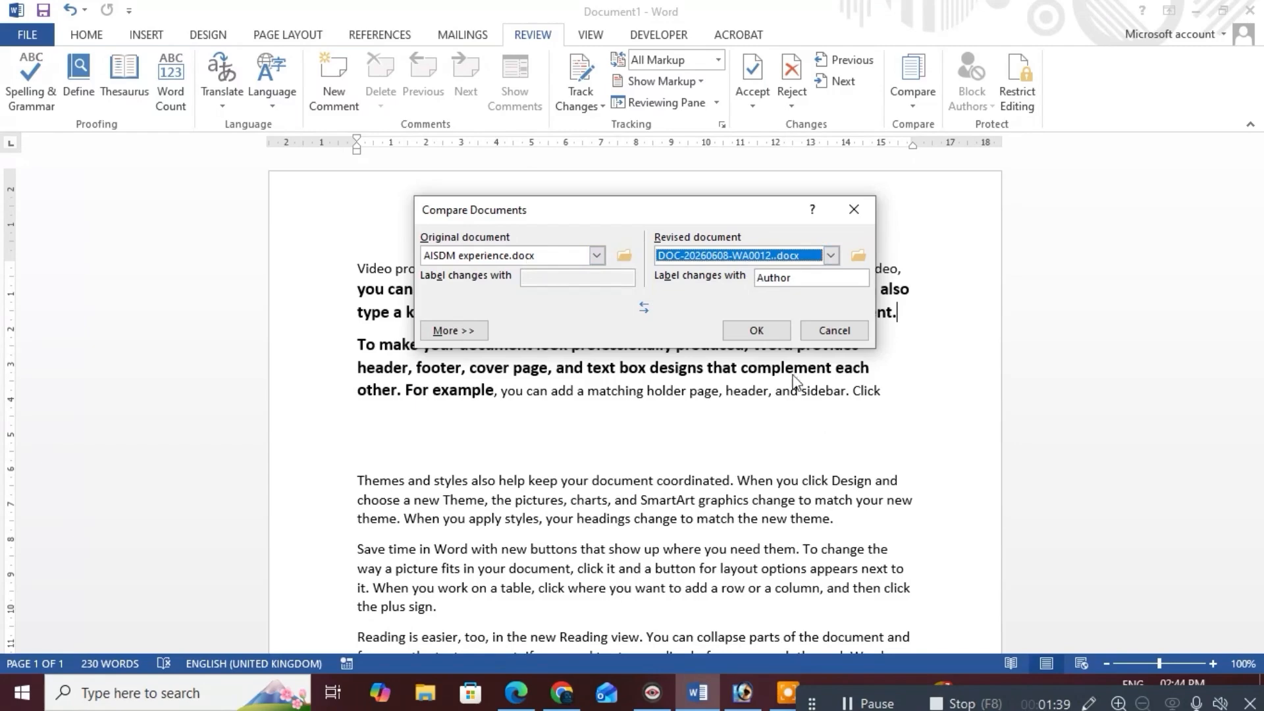
left_click(755, 328)
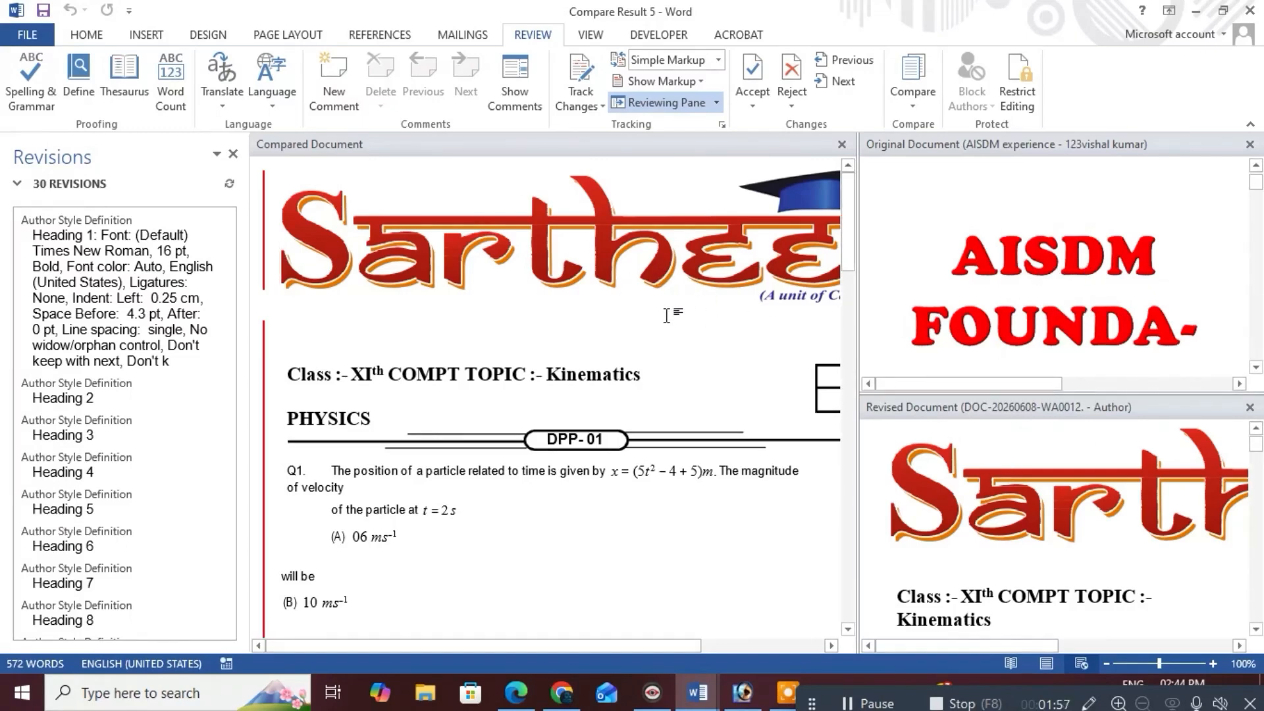
Scroll through Compare Result 5's 30 revisions, hide the Revisions pane, and close the window
scroll(666, 316, "down", 10)
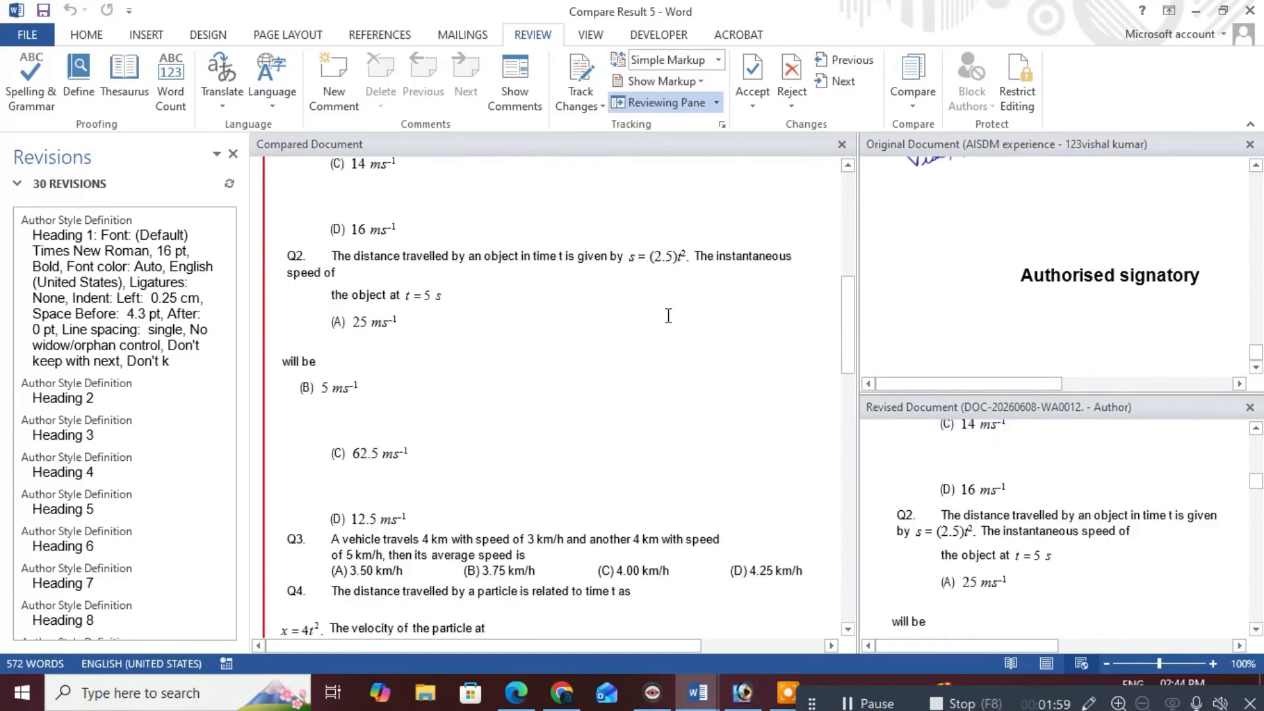
scroll(668, 316, "down", 10)
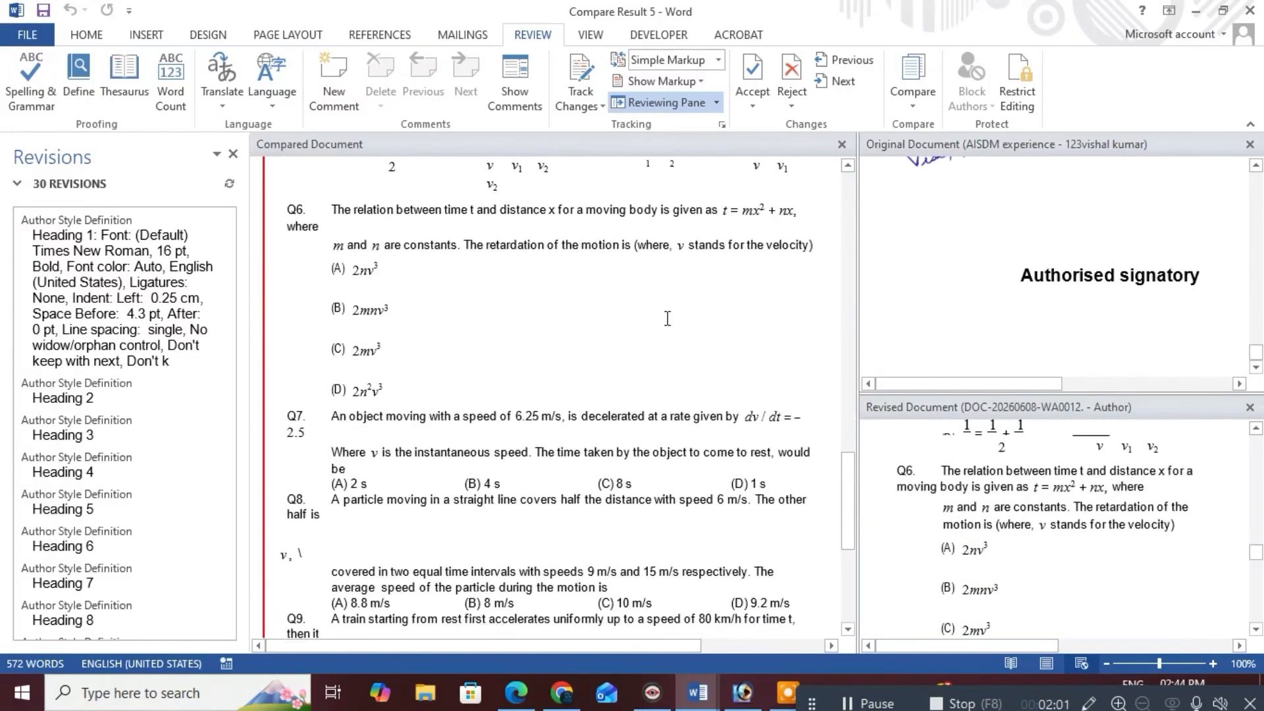
scroll(667, 321, "down", 3)
scroll(665, 323, "up", 10)
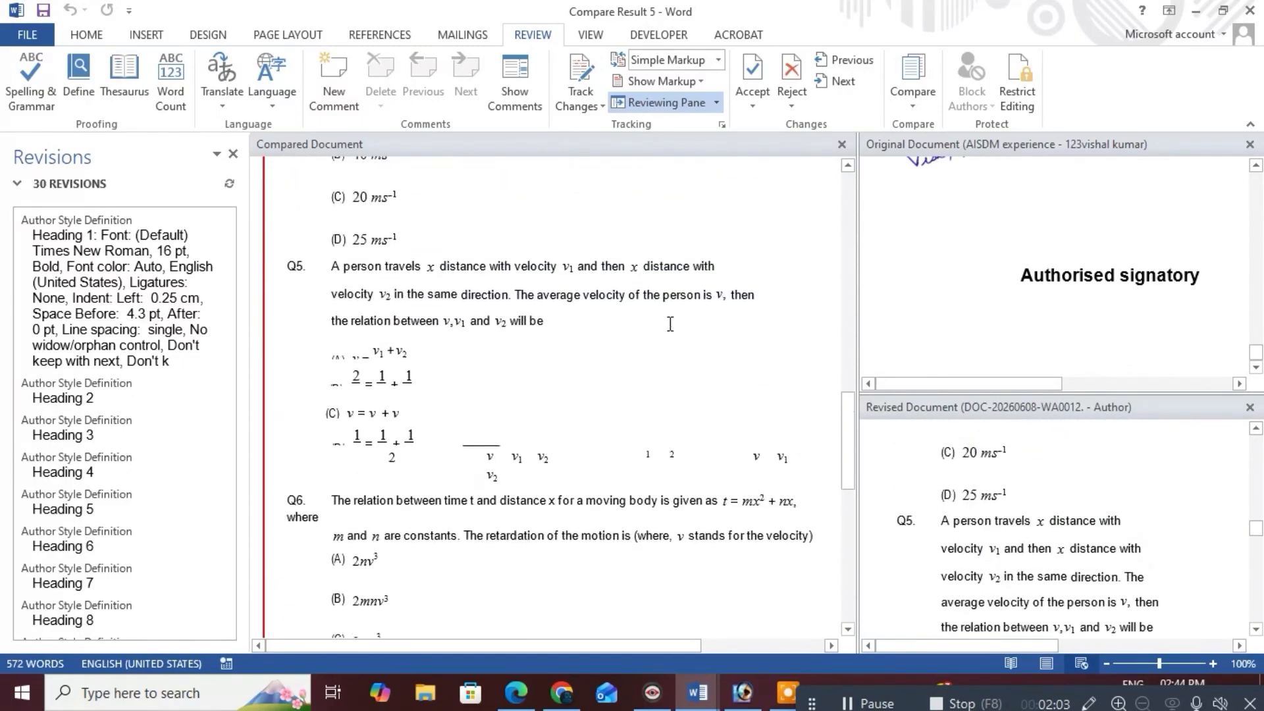
scroll(663, 325, "up", 10)
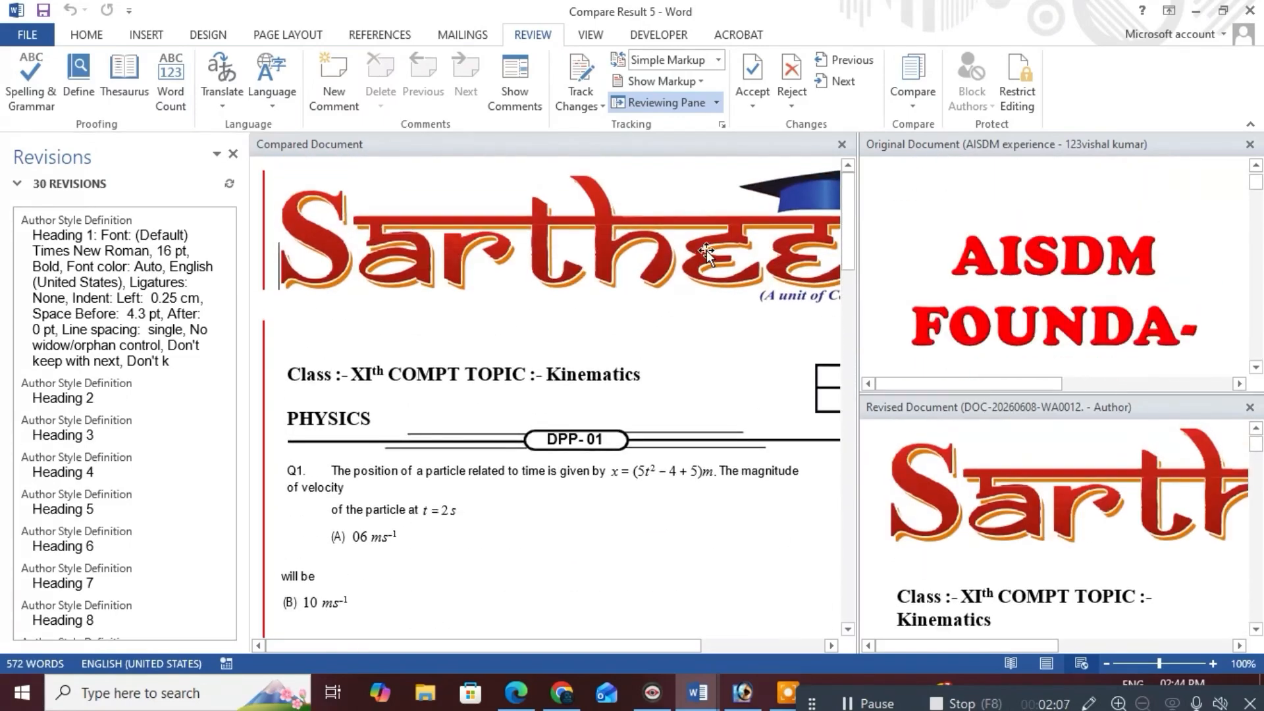
scroll(193, 239, "down", 3)
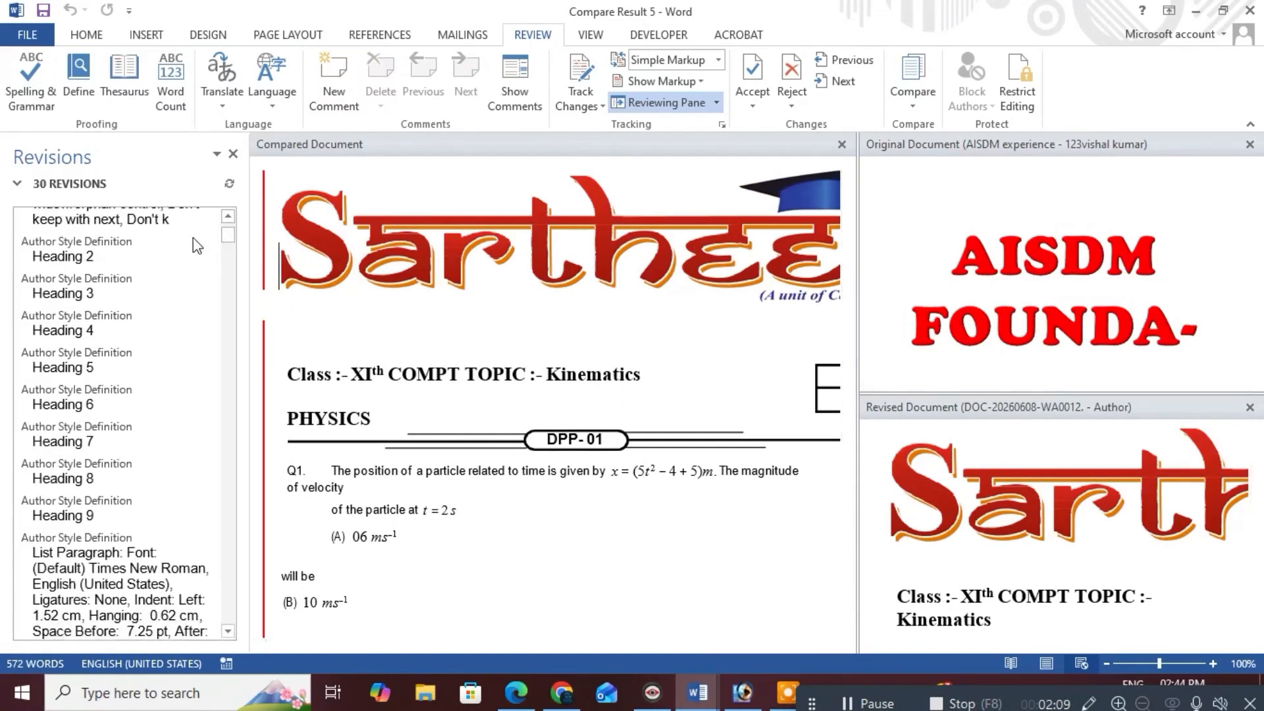
scroll(193, 238, "down", 2)
left_click(233, 153)
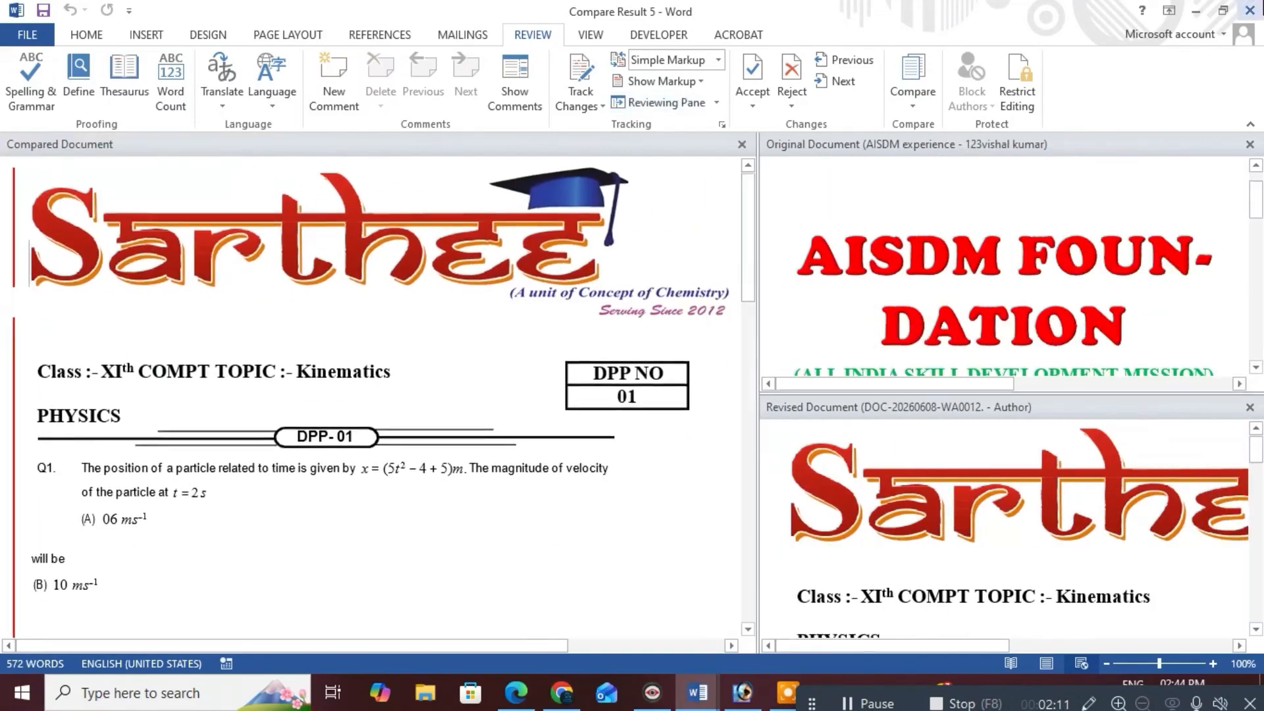
left_click(1253, 9)
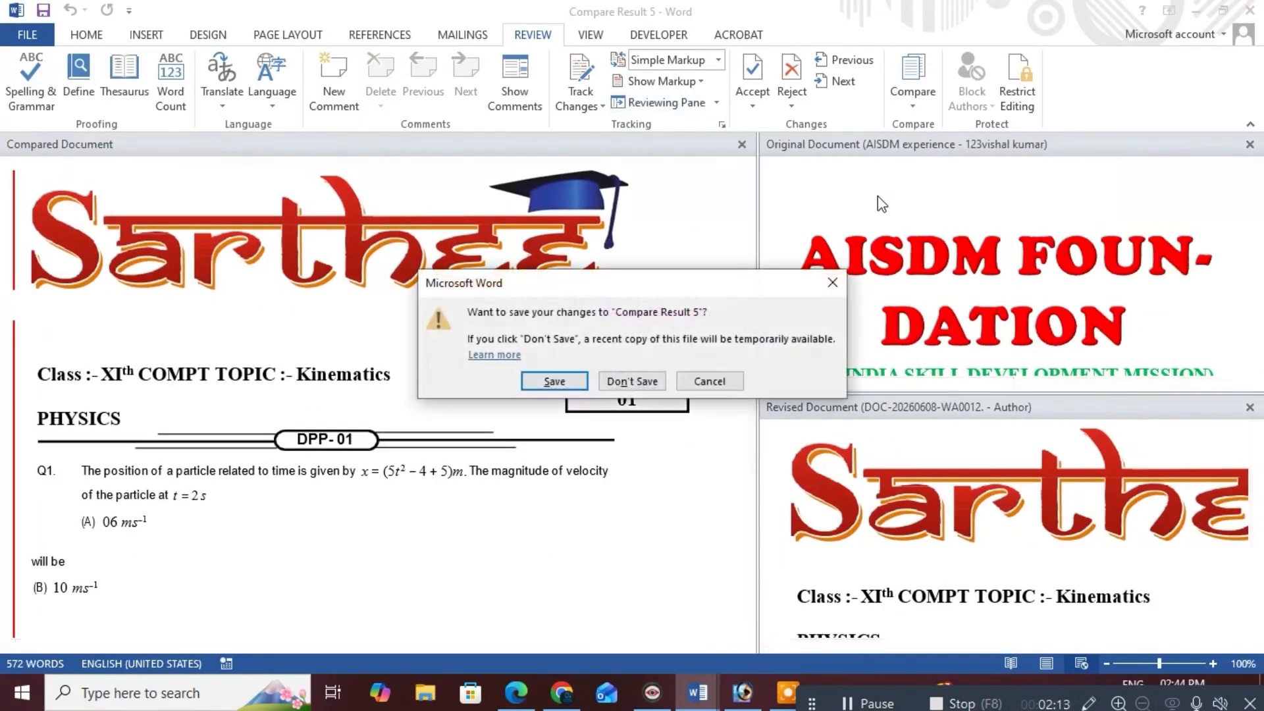
Discard Compare Result 5 without saving and start a Combine from the Compare menu
left_click(632, 377)
left_click(915, 102)
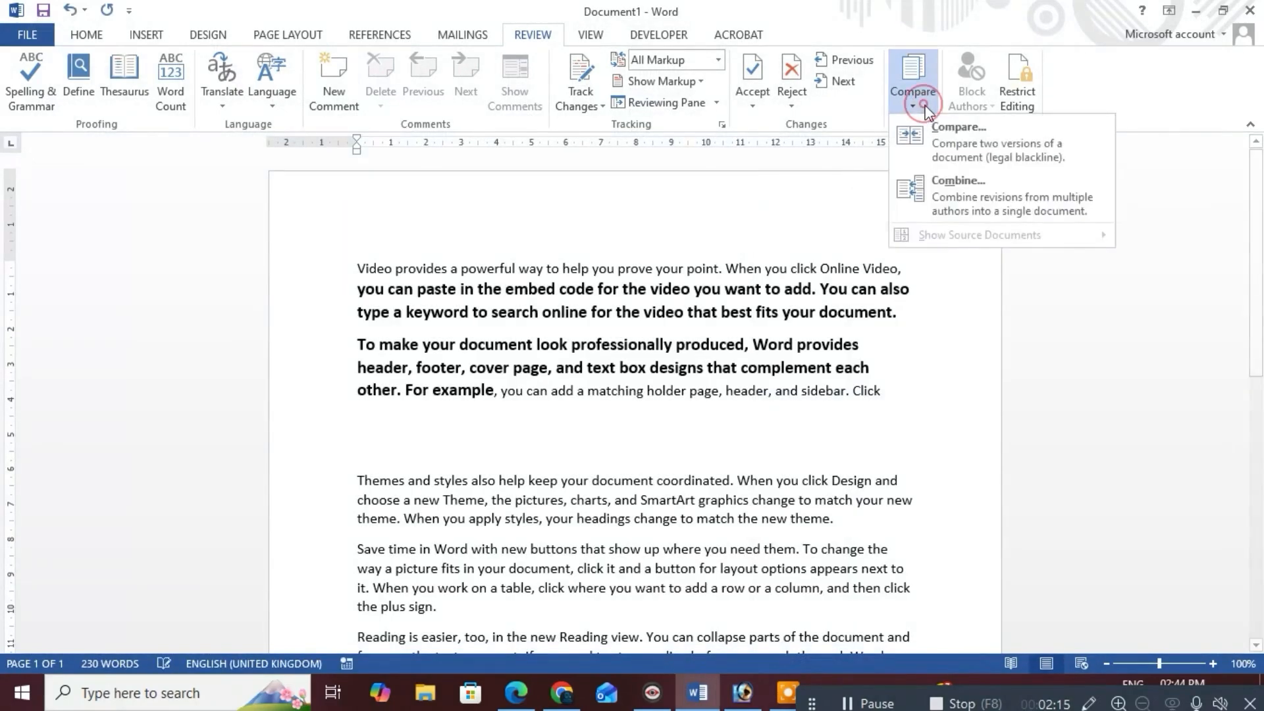
left_click(970, 194)
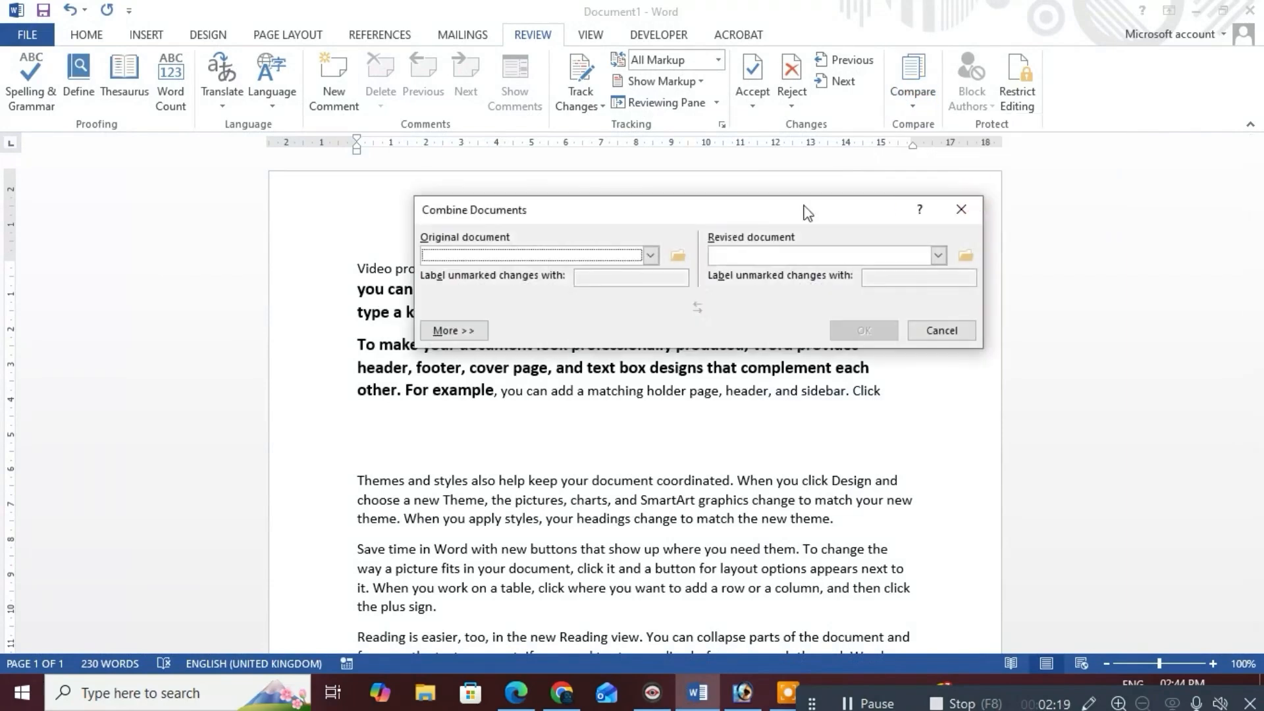
Combine AISDM experience.docx as original with DOC-20260608-WA0012..docx as revised
left_click(651, 256)
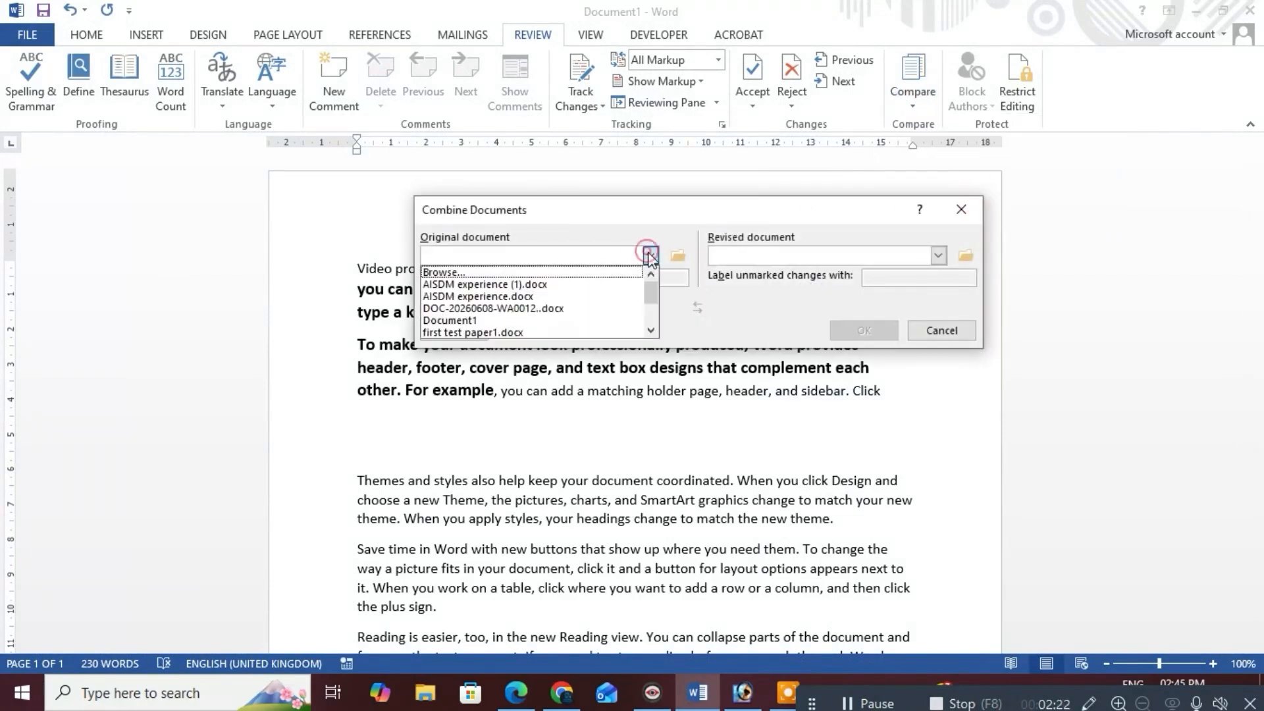
left_click(490, 297)
left_click(938, 256)
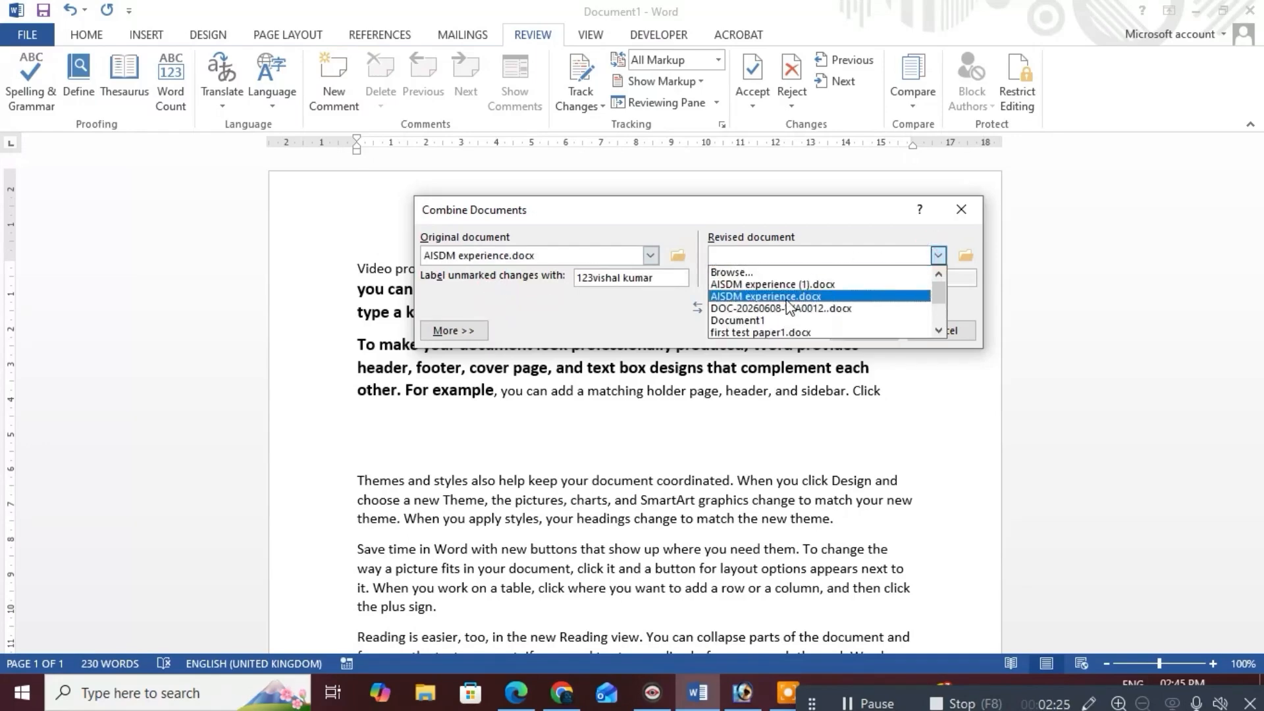
left_click(787, 301)
left_click(938, 255)
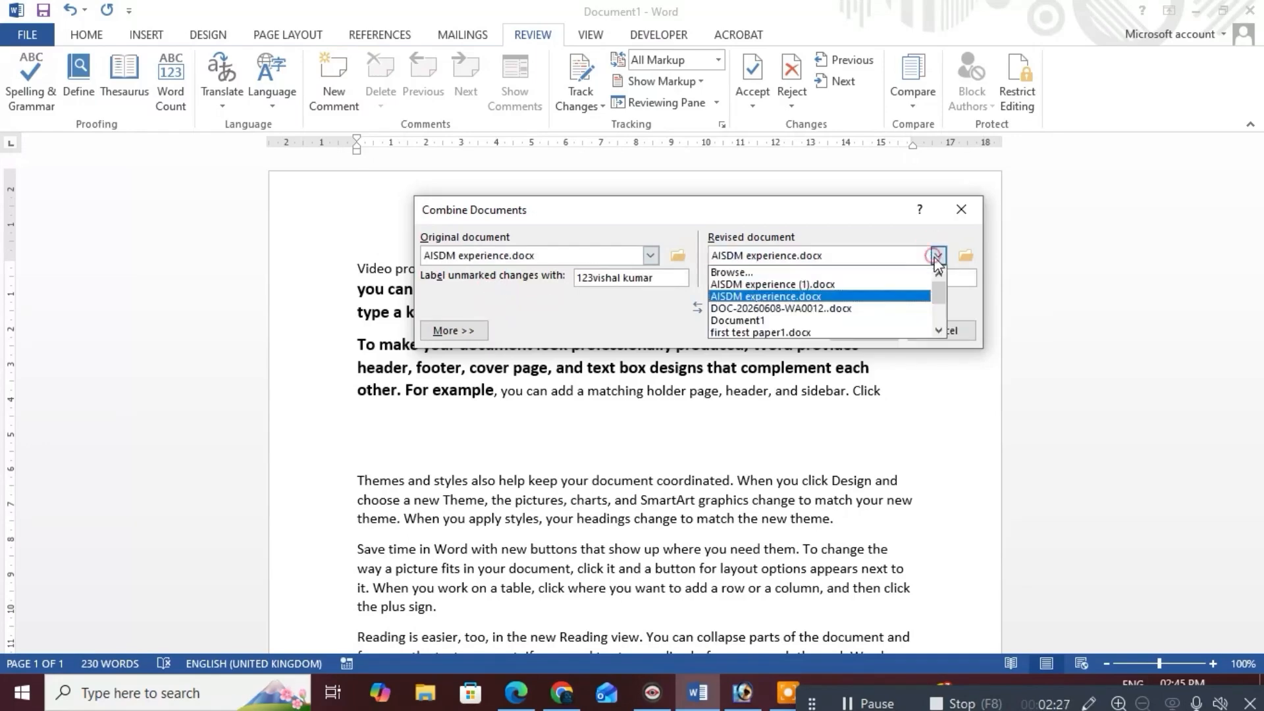
left_click(804, 309)
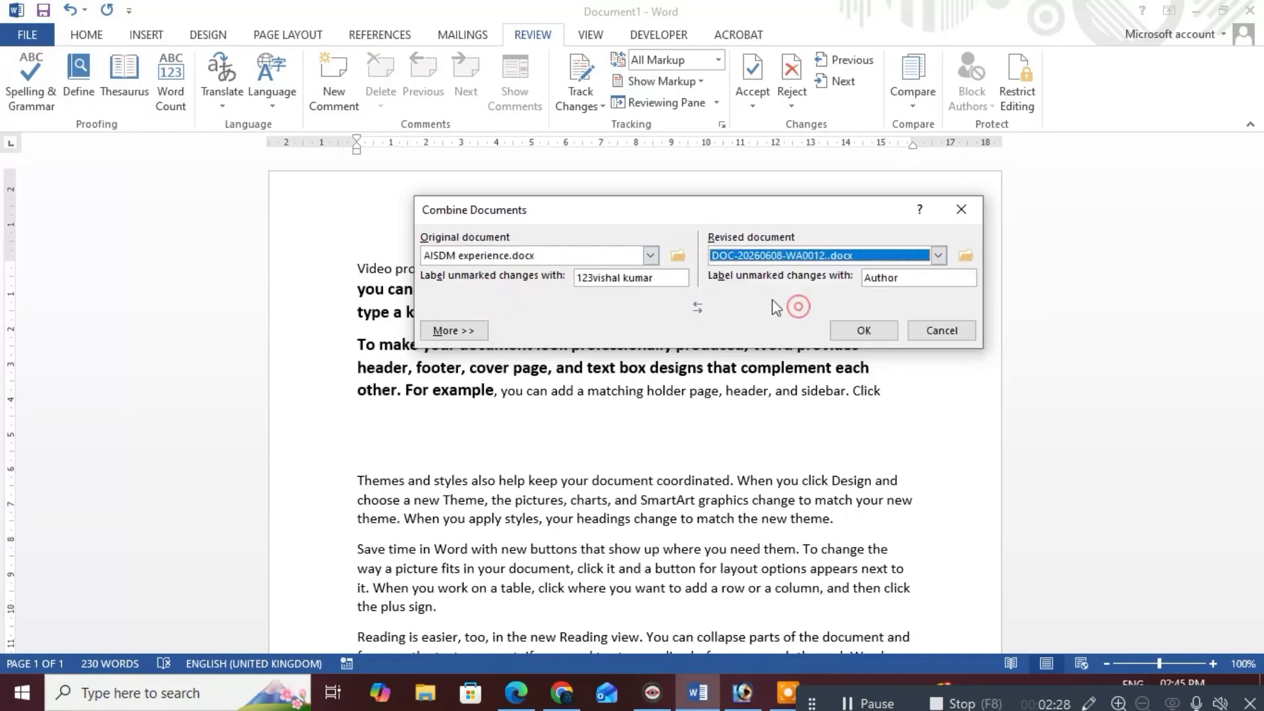
left_click(864, 330)
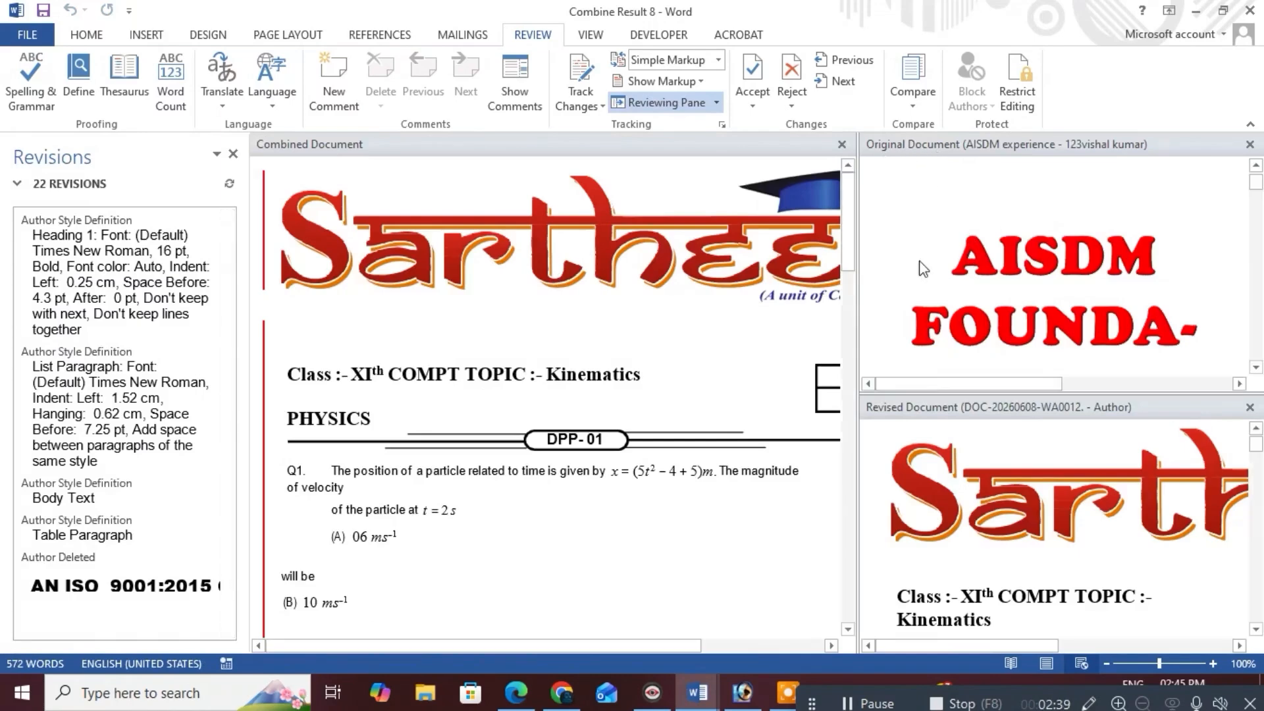
Scroll through Combine Result 8's 22 revisions, then close the Revisions pane
scroll(709, 377, "down", 5)
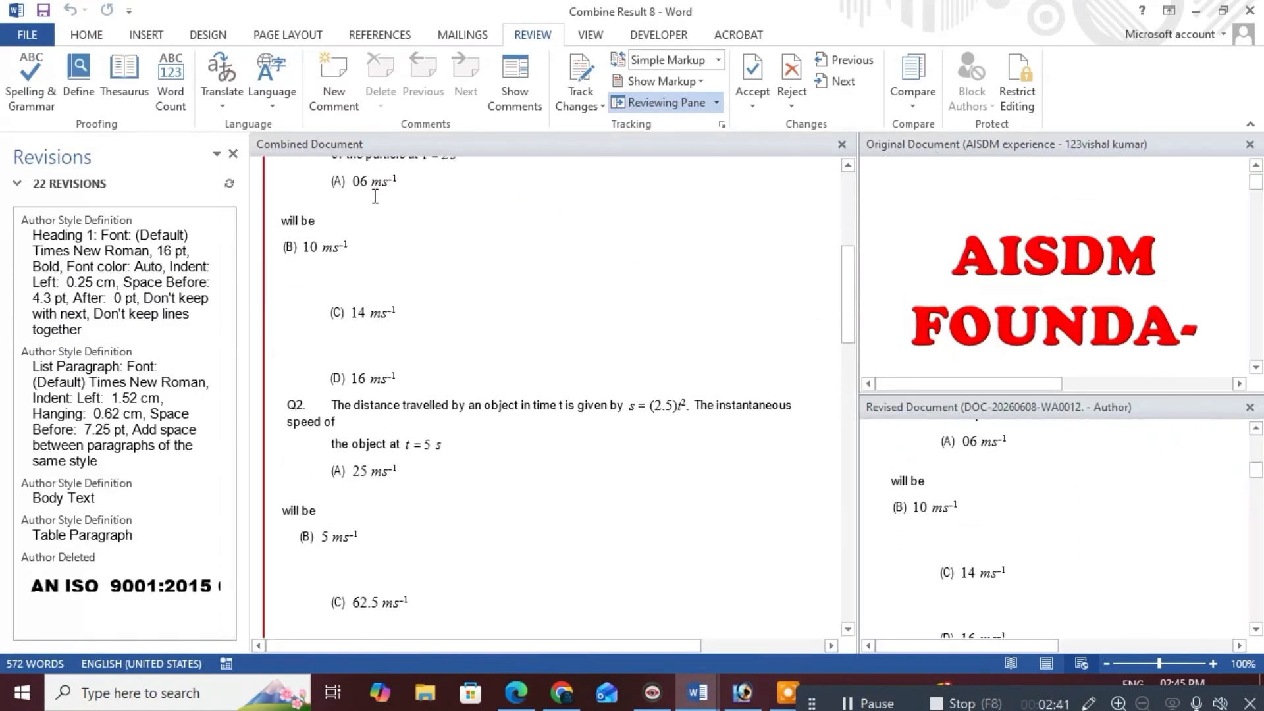
scroll(583, 329, "down", 4)
scroll(576, 361, "down", 20)
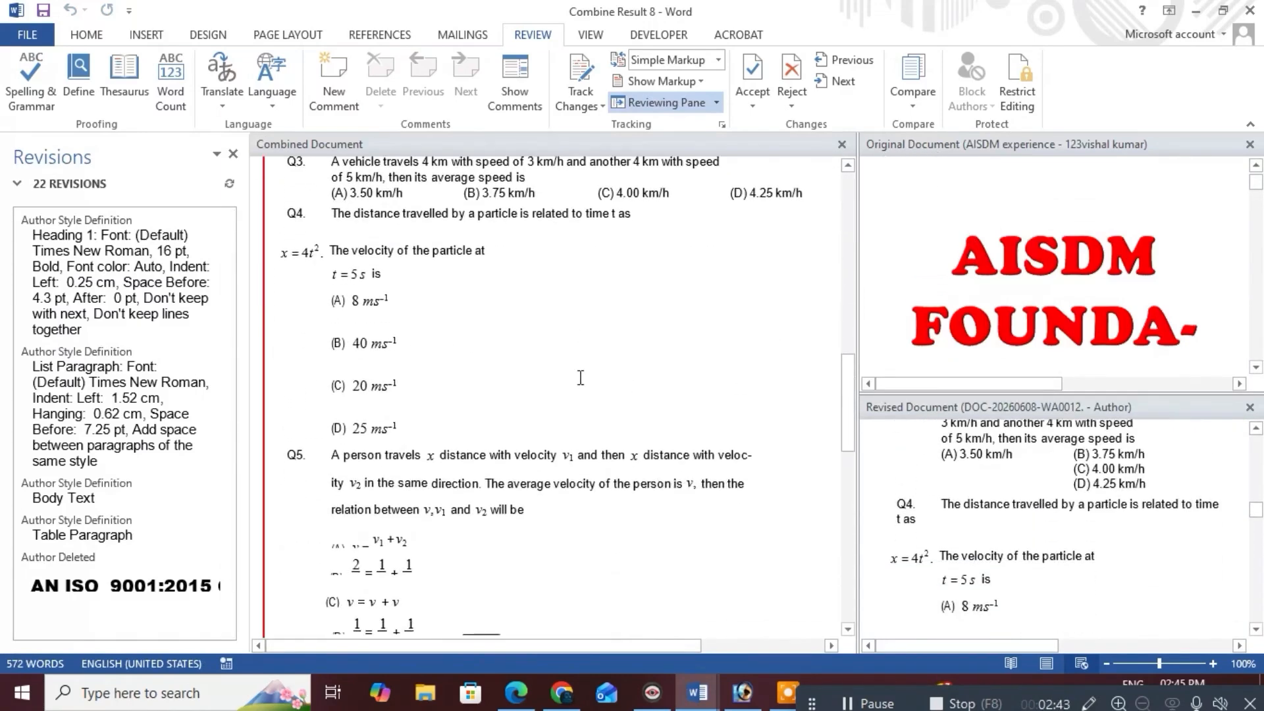
scroll(568, 399, "up", 20)
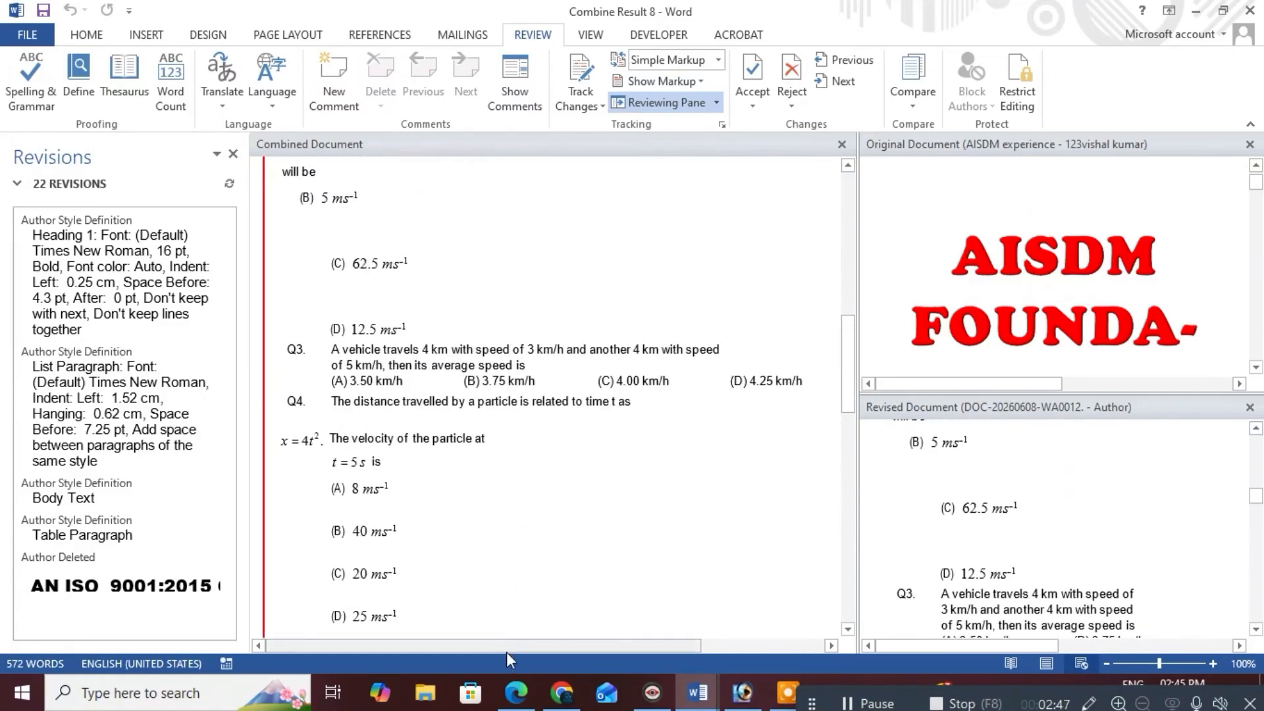
left_click_drag(507, 652, 654, 618)
scroll(626, 536, "up", 10)
scroll(554, 439, "up", 3)
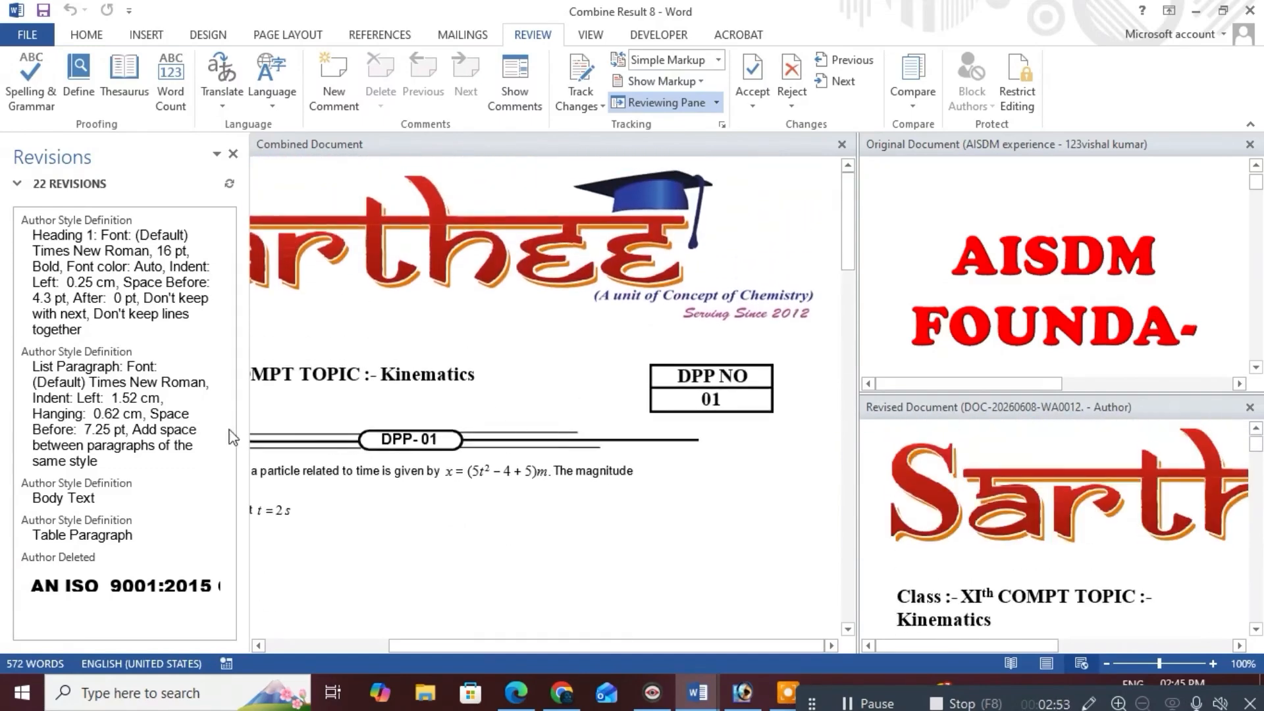
scroll(125, 445, "down", 10)
scroll(125, 445, "down", 10)
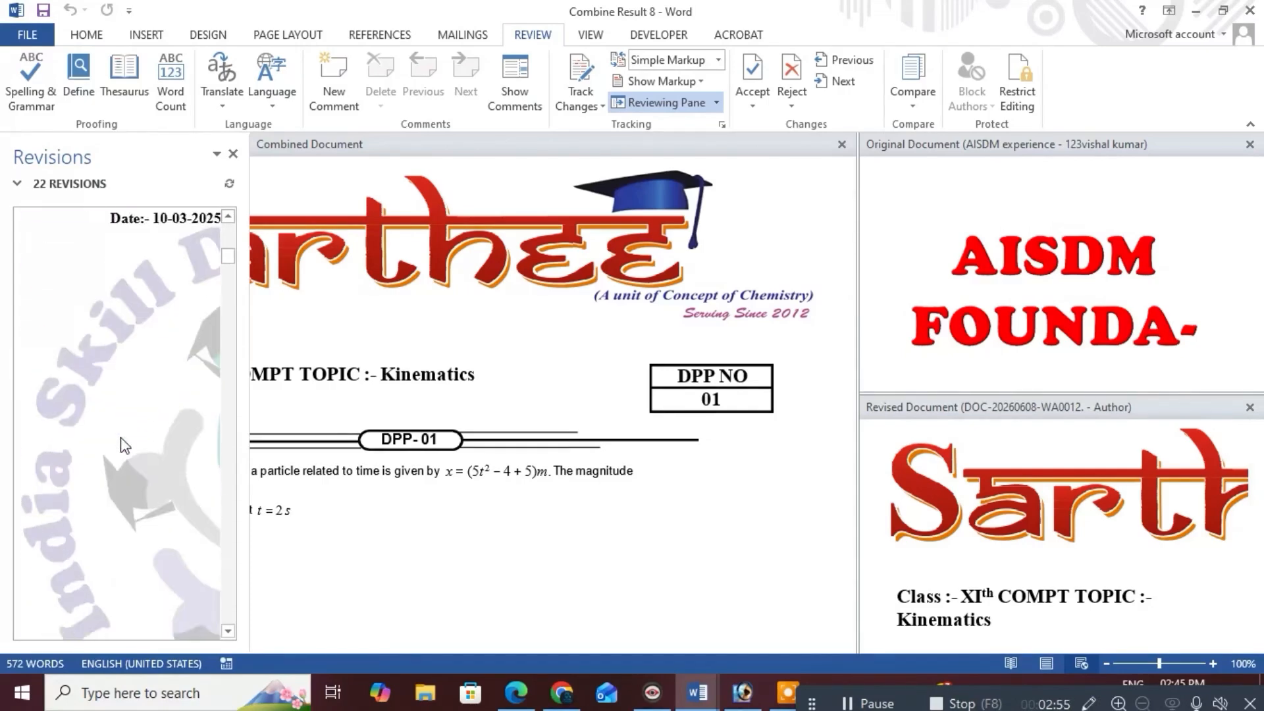
scroll(141, 436, "up", 10)
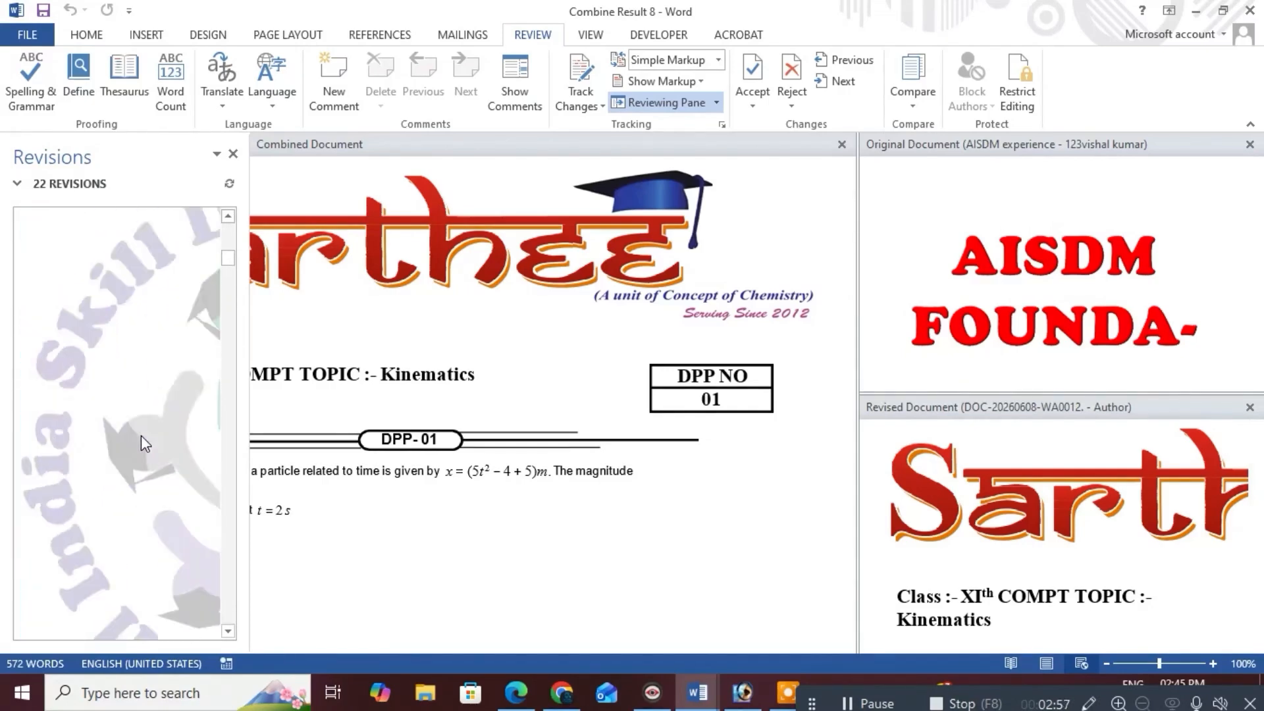
left_click(234, 155)
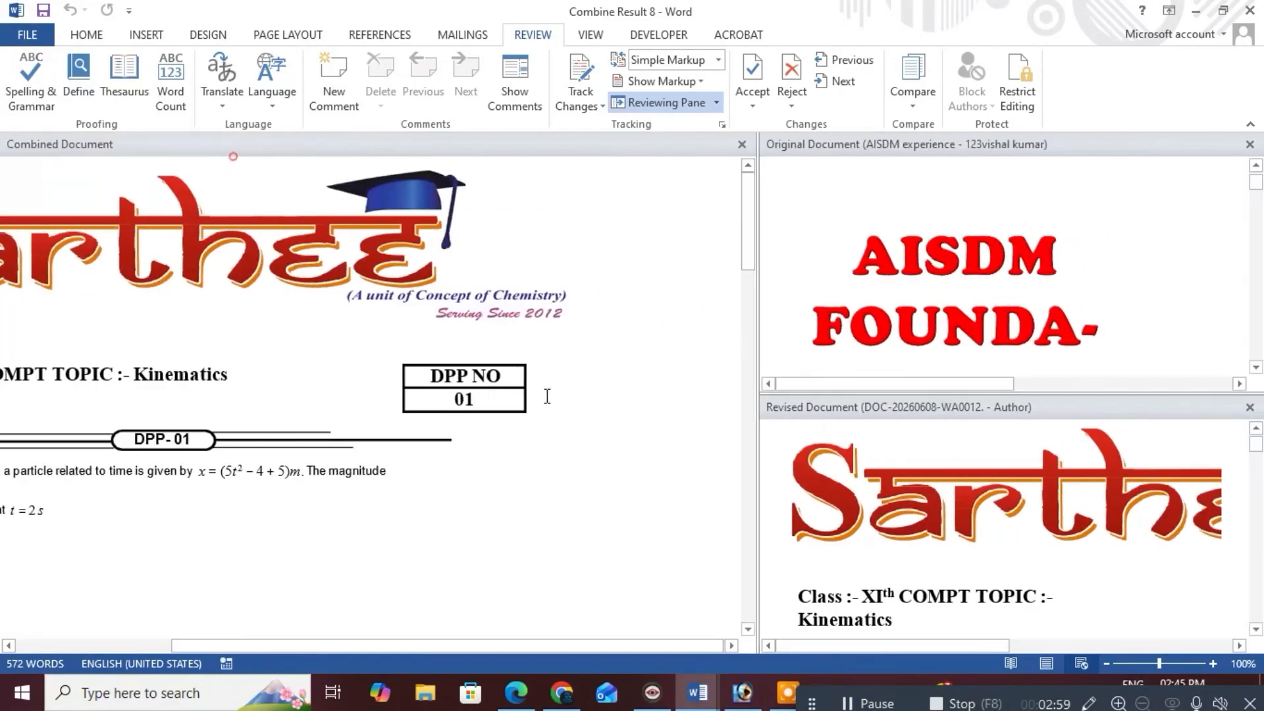